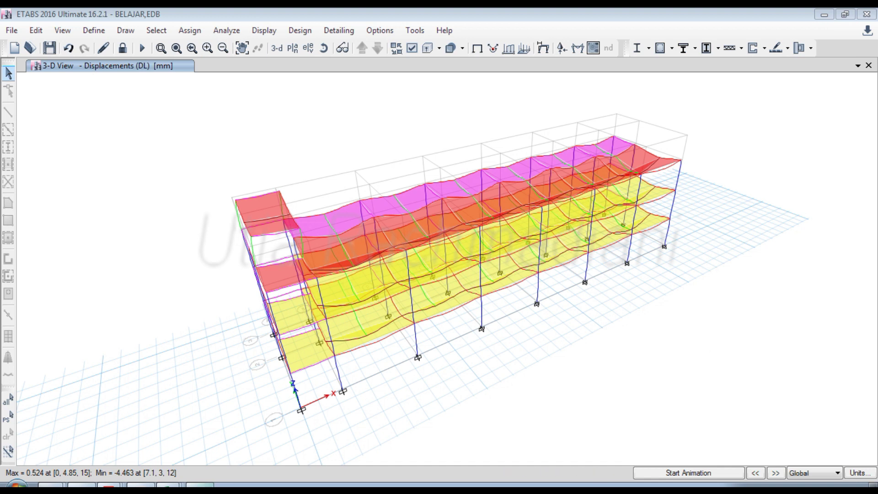
Switch to Excel and view the Modal Participating Mass Ratios table in Book1 and the Centers of Mass and Rigidity table in Book2
click(177, 489)
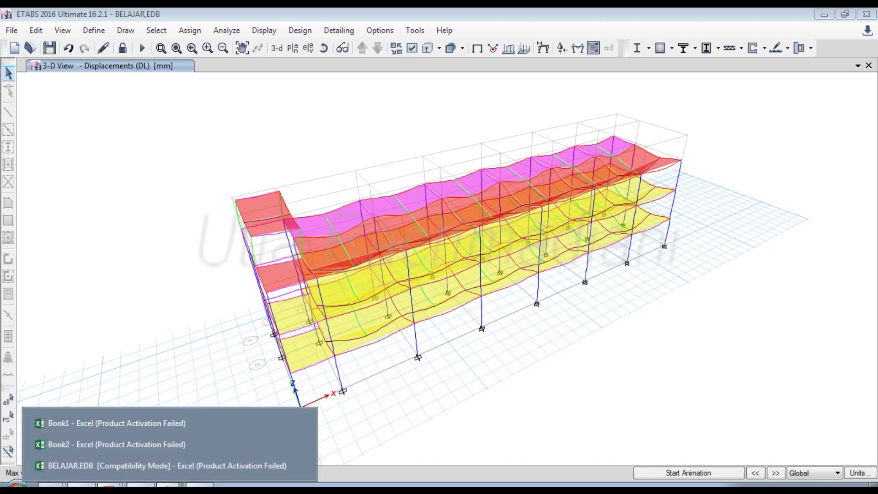
click(153, 424)
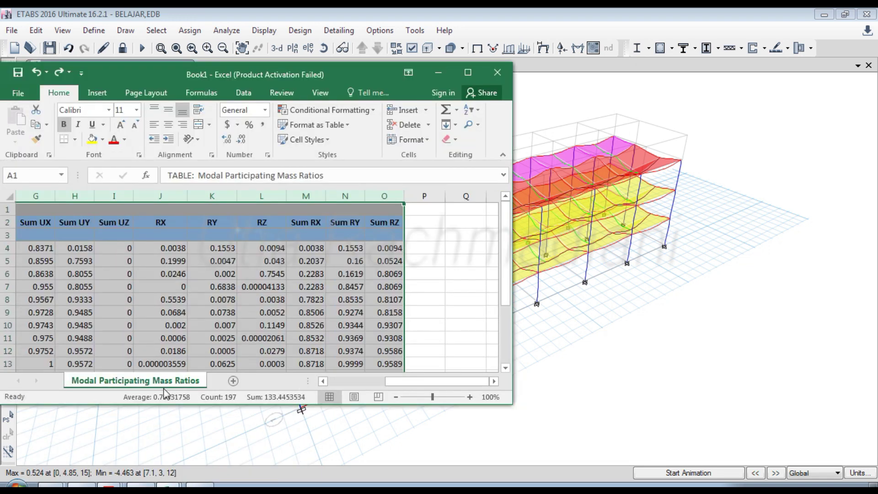
click(184, 310)
drag(462, 380, 404, 380)
click(202, 287)
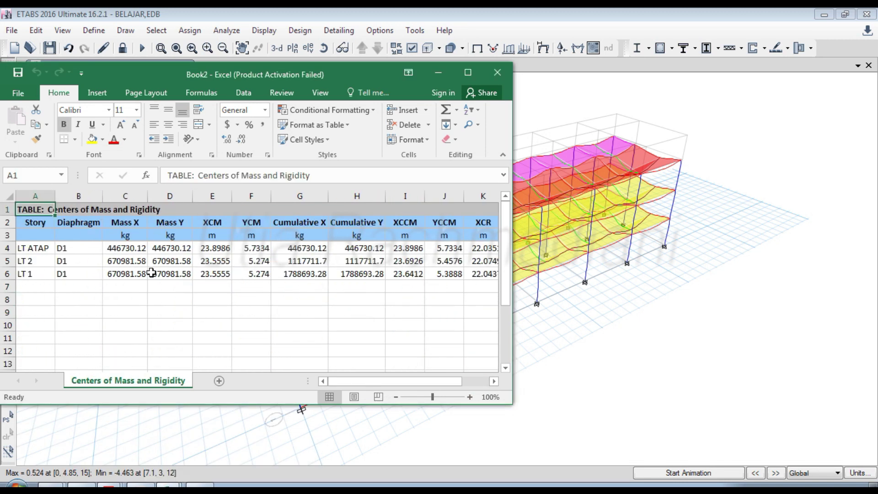
click(208, 327)
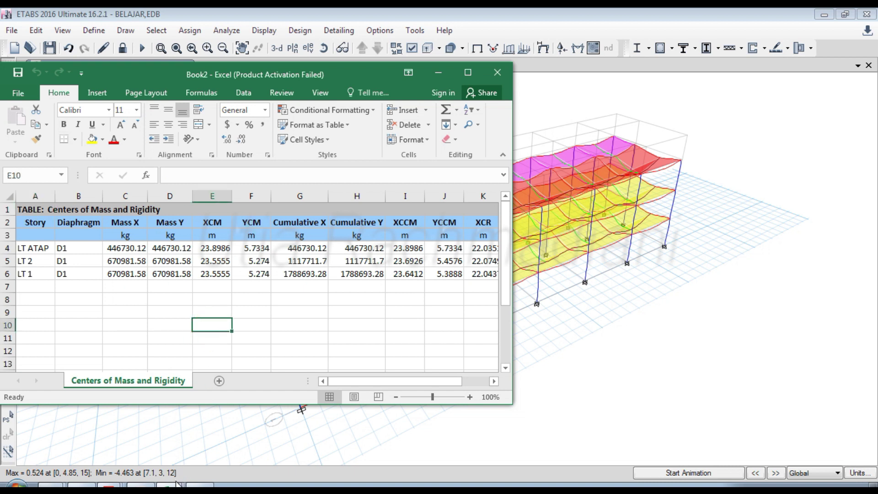
Copy the whole Modal Participating Mass Ratios table from Book1 into the BELAJAR.EDB workbook's sheet of the same name, starting at cell A1
click(173, 485)
click(172, 423)
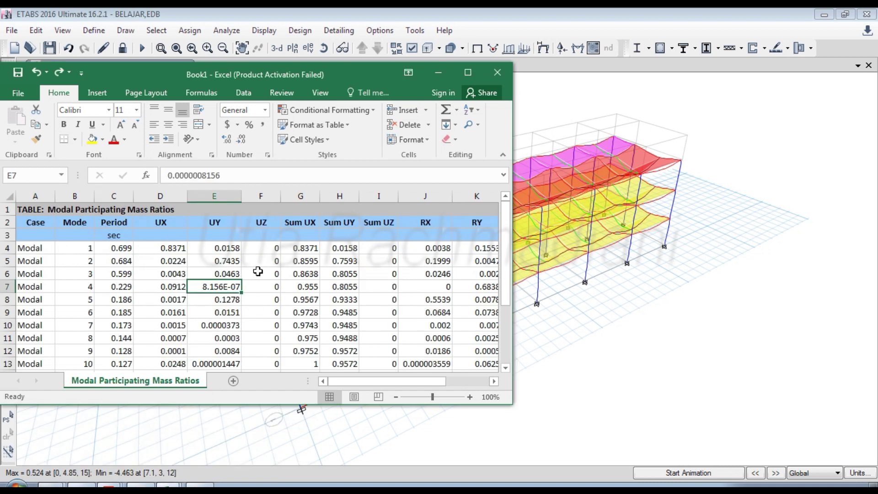
click(22, 196)
drag(22, 196, 431, 221)
key(ctrl+c)
click(644, 250)
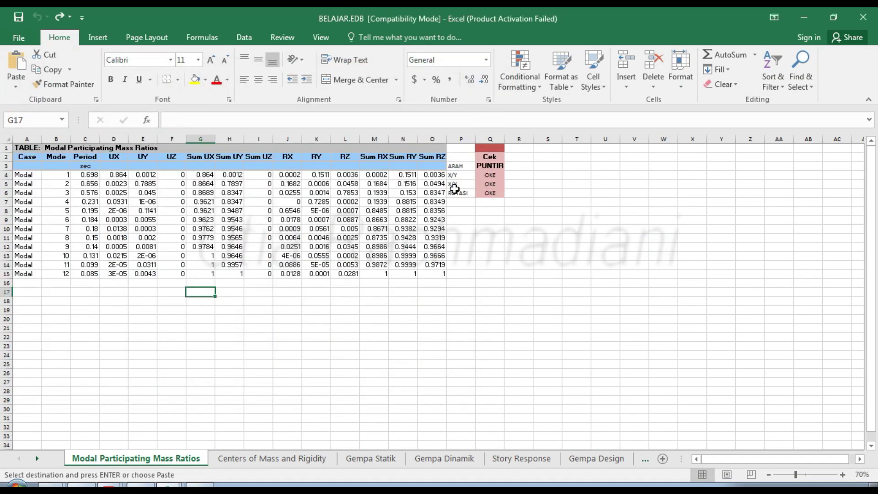
click(20, 150)
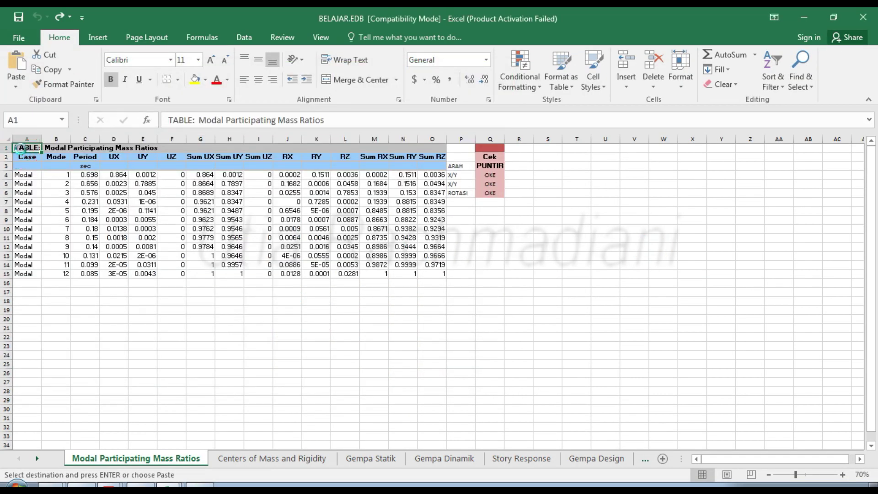
key(ctrl+v)
click(117, 275)
ctrl+scroll(360, 295, up, 1)
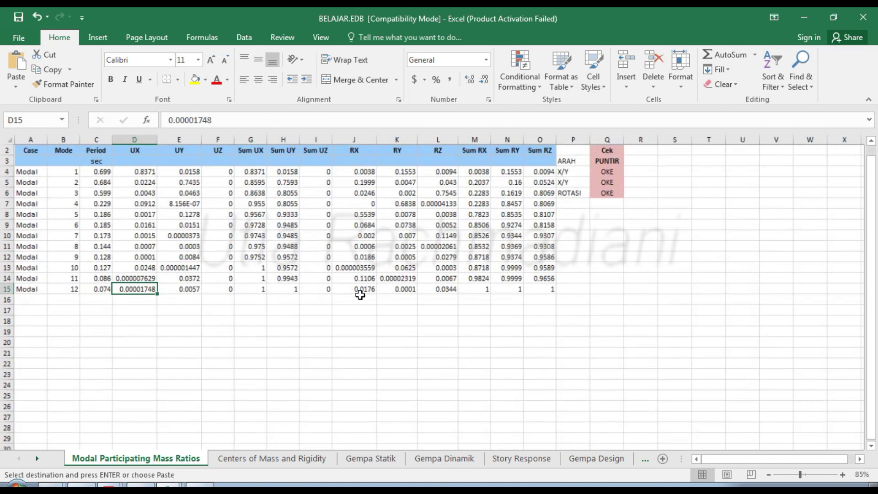
ctrl+scroll(360, 295, up, 1)
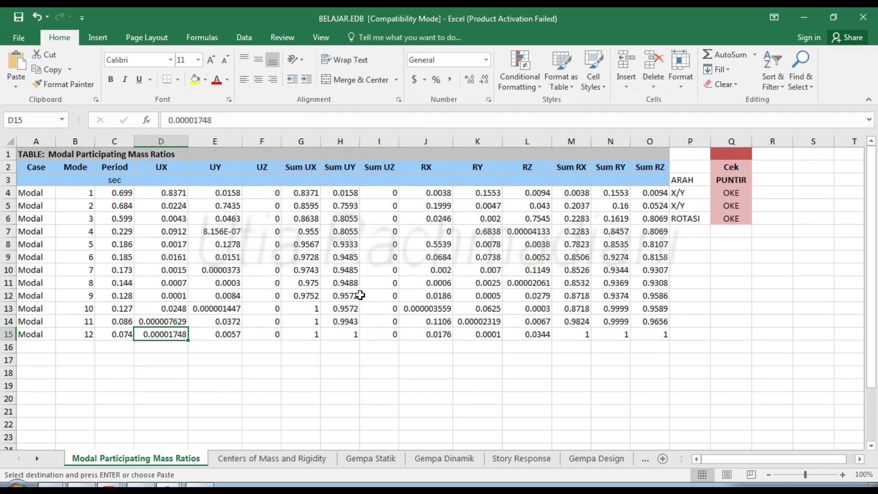
Format the modal values in D4:L15, from UX to RZ, as percentages
drag(151, 192, 540, 334)
click(435, 79)
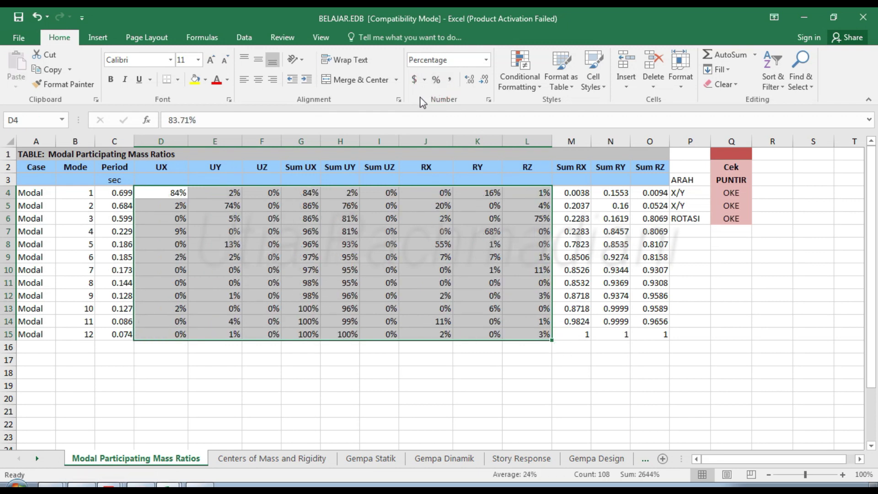
click(385, 282)
click(434, 194)
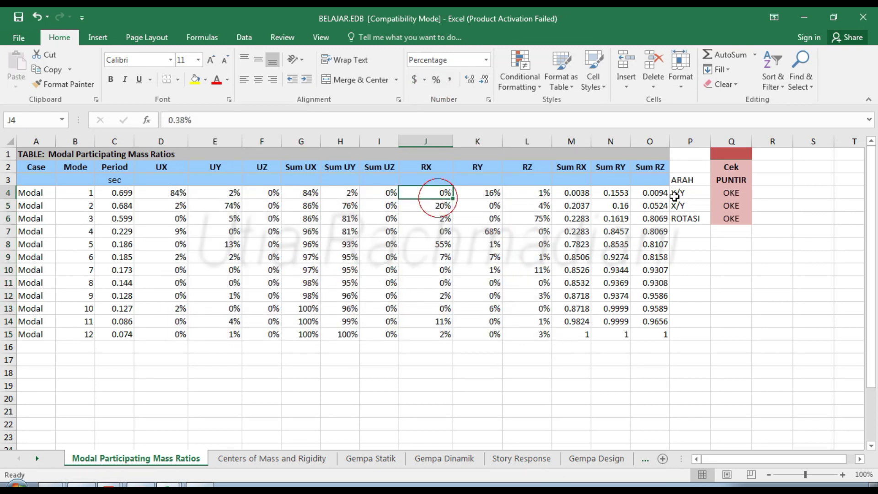
Highlight the dominant ratios in yellow: UX of mode 1 (D4), UY of mode 2 (E5) and RZ of mode 3 (L6)
click(162, 195)
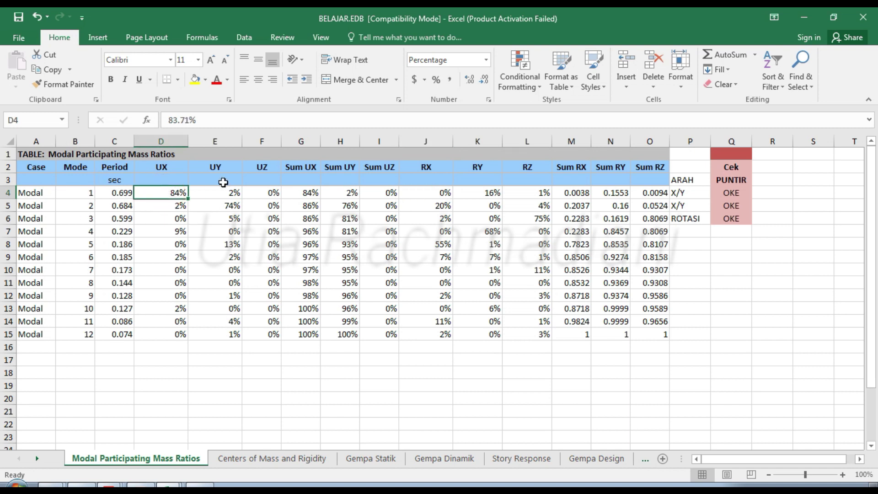
ctrl+click(219, 206)
click(195, 79)
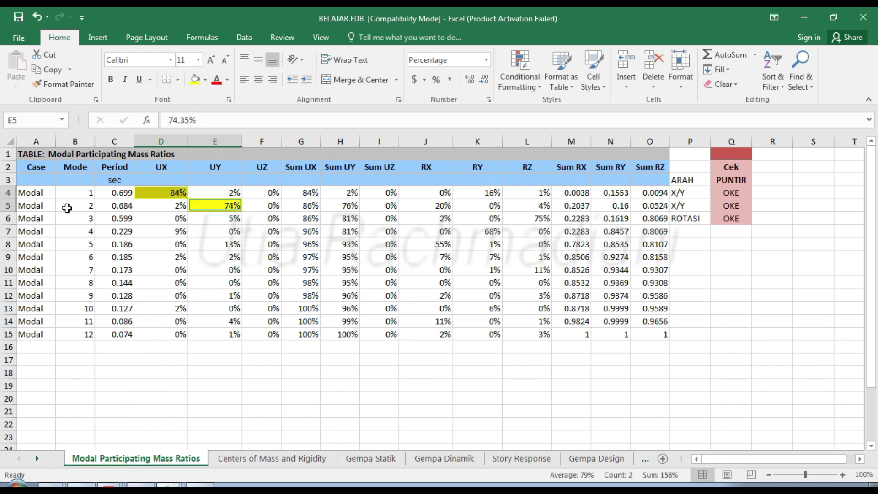
click(536, 220)
click(194, 79)
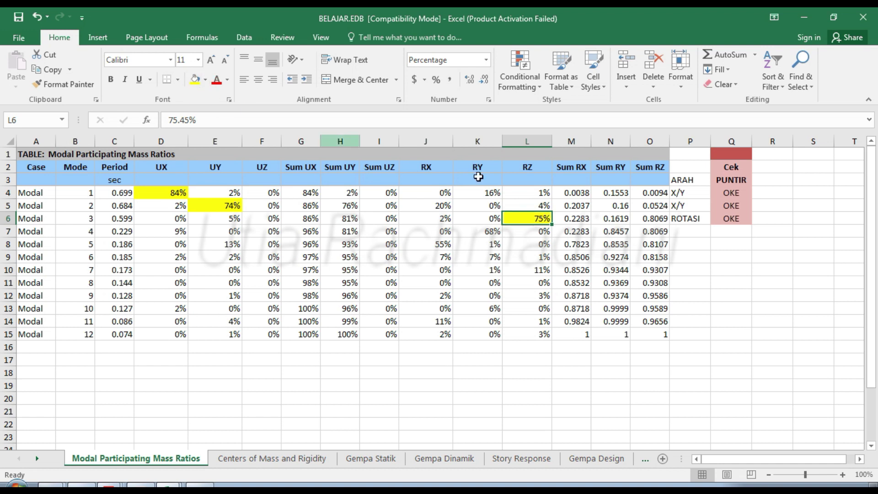
Examine the torsion check formulas in Q4:Q6 against the UX, UY and RZ ratios of modes 1 to 3
click(165, 195)
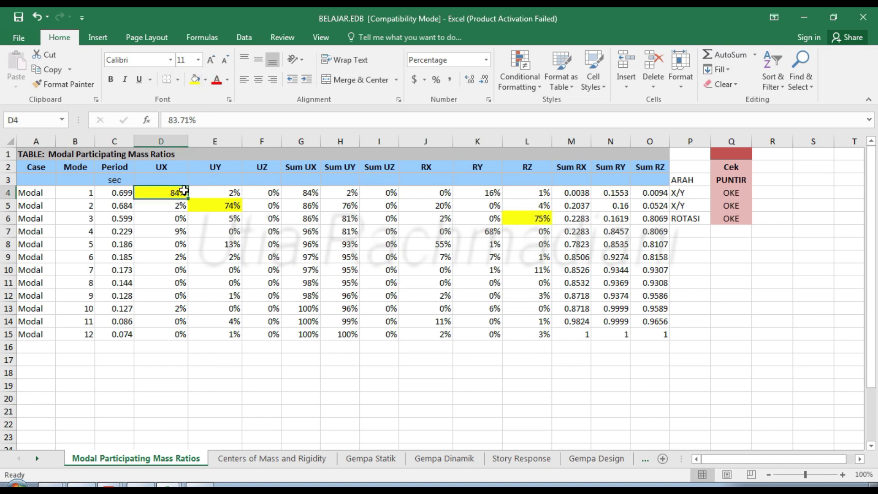
click(538, 193)
click(733, 196)
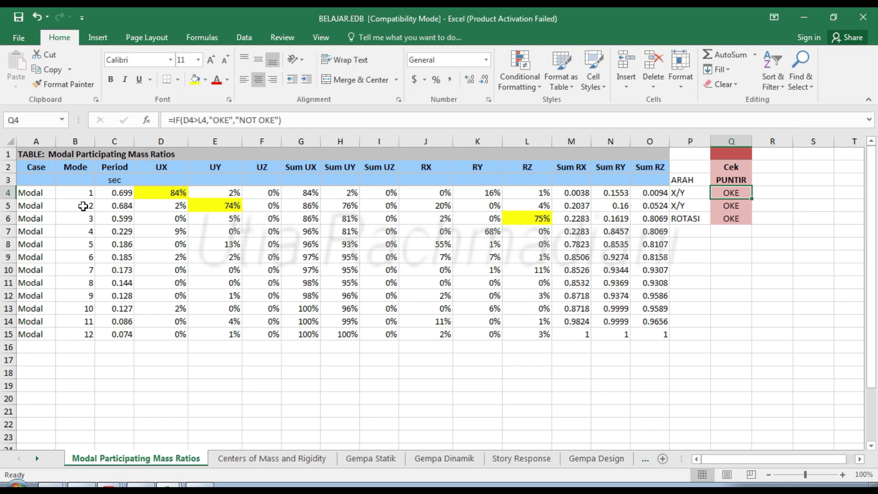
click(223, 203)
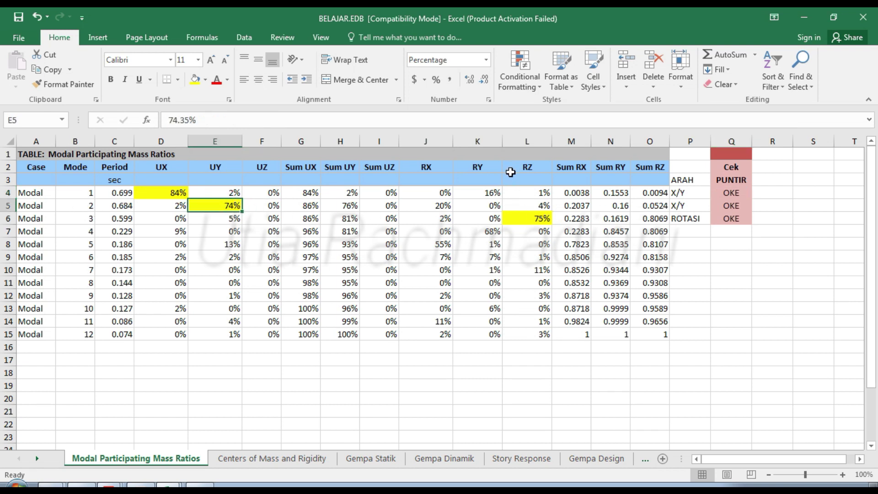
click(514, 205)
click(730, 208)
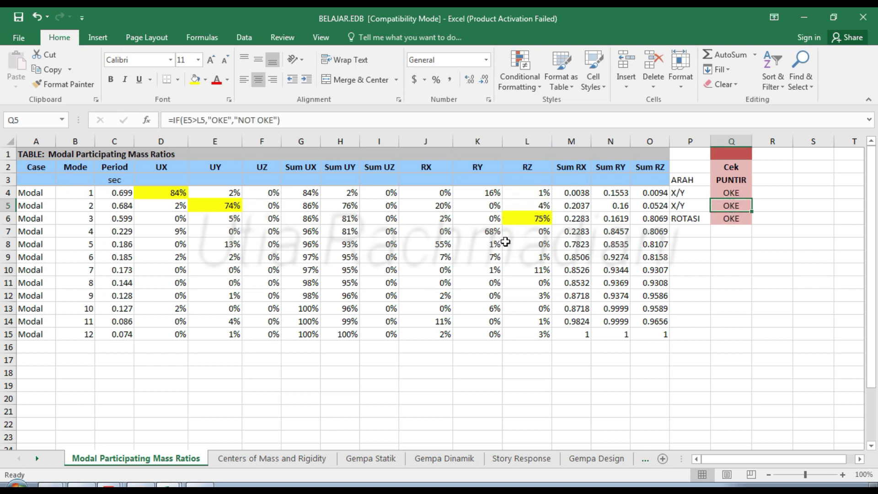
click(533, 220)
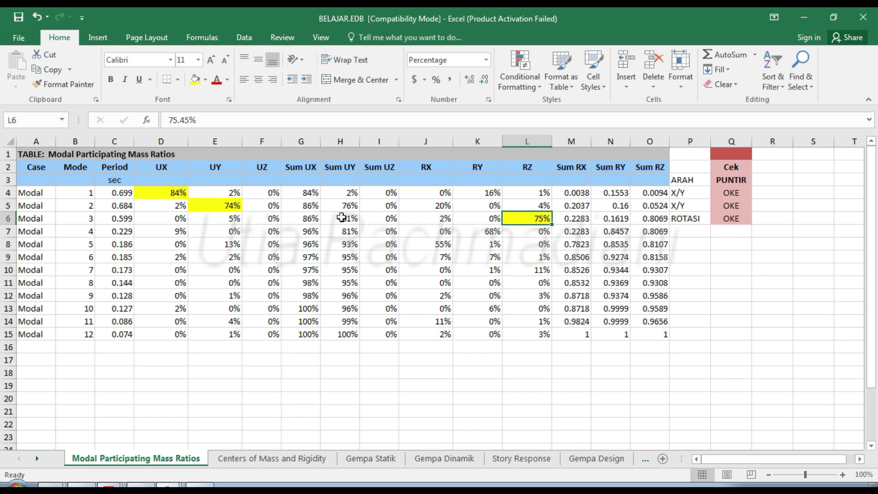
click(170, 221)
click(236, 221)
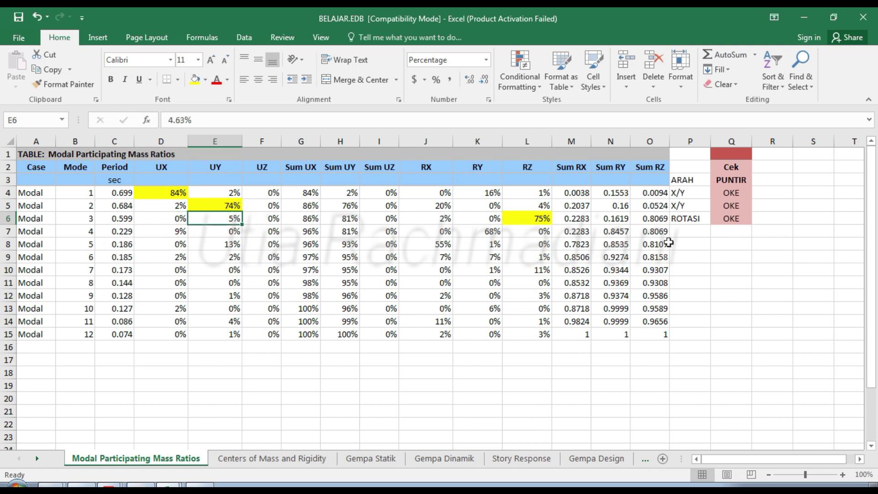
click(723, 219)
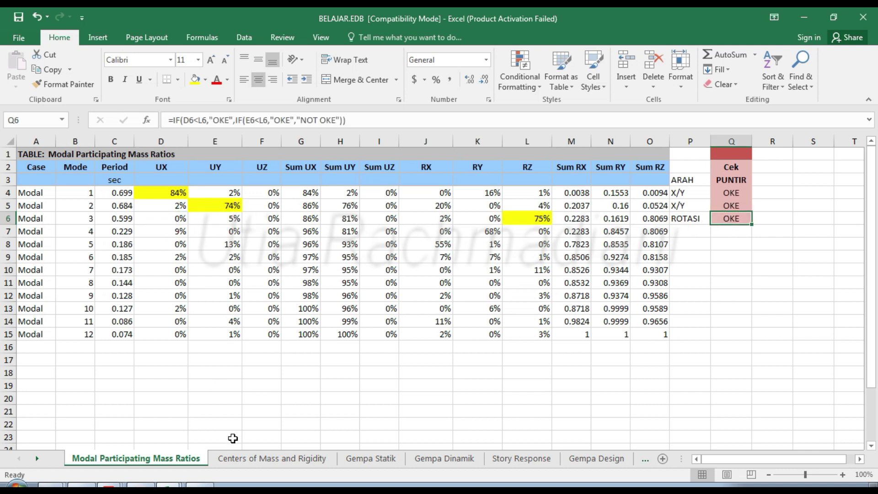
Copy the Centers of Mass and Rigidity table from Book2 into the BELAJAR.EDB workbook's sheet of the same name, starting at cell A1
mouse_move(169, 489)
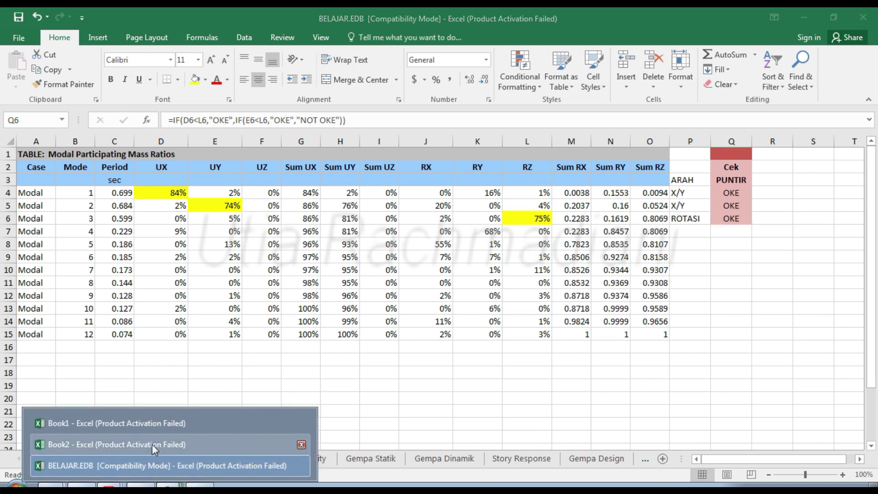
click(73, 443)
drag(34, 208, 446, 222)
key(ctrl+c)
click(705, 270)
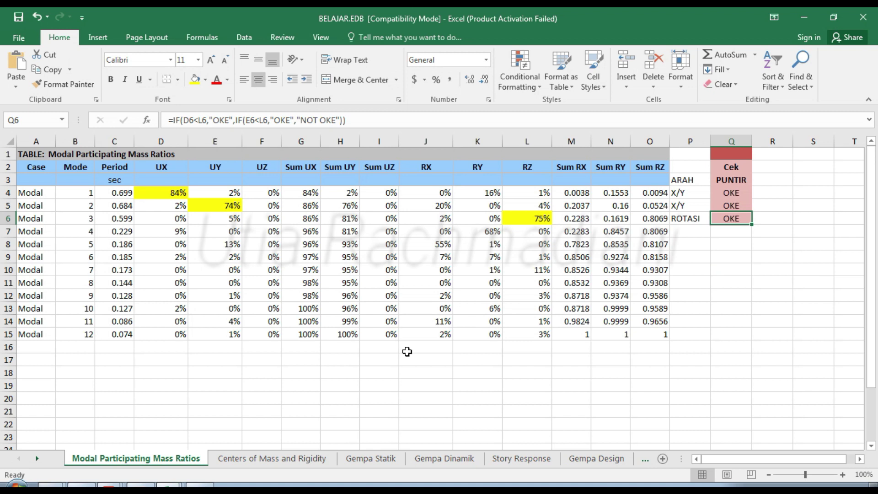
click(271, 463)
click(20, 152)
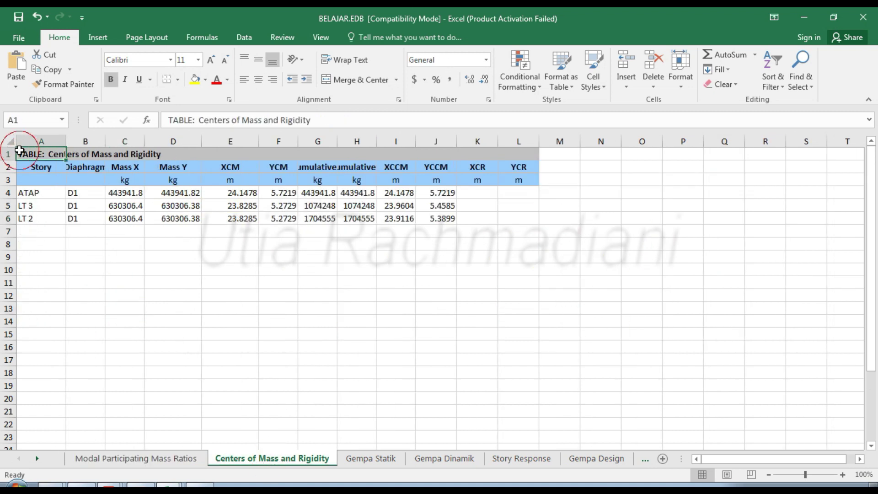
key(ctrl+v)
click(111, 307)
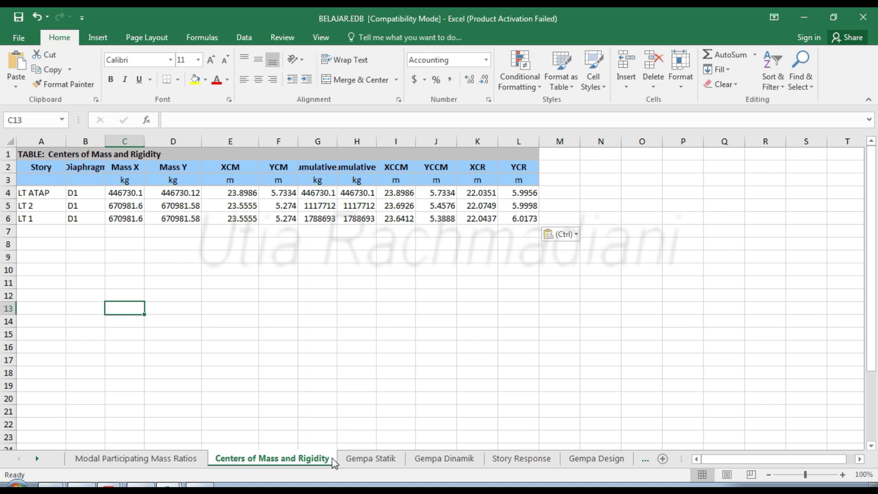
Examine the Gempa Statik sheet, from the Y-direction force distribution to the Indonesian design spectrum data with its region and soil type
click(361, 459)
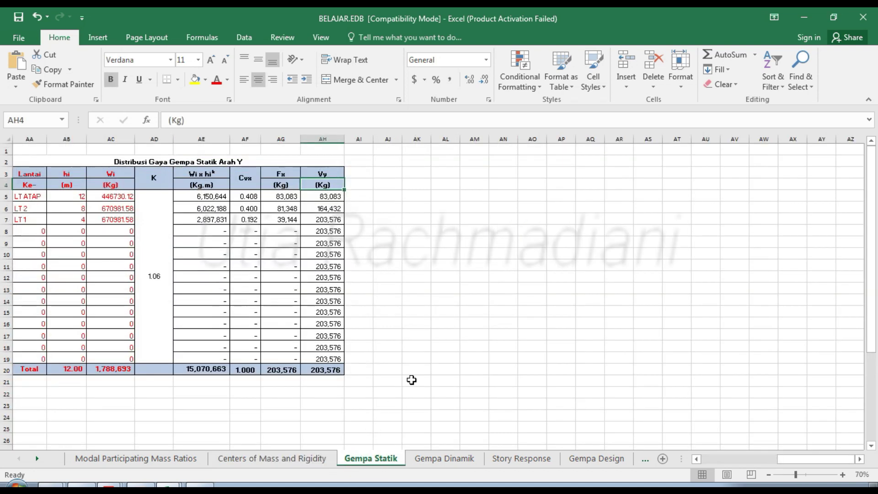
drag(474, 357, 503, 357)
click(696, 458)
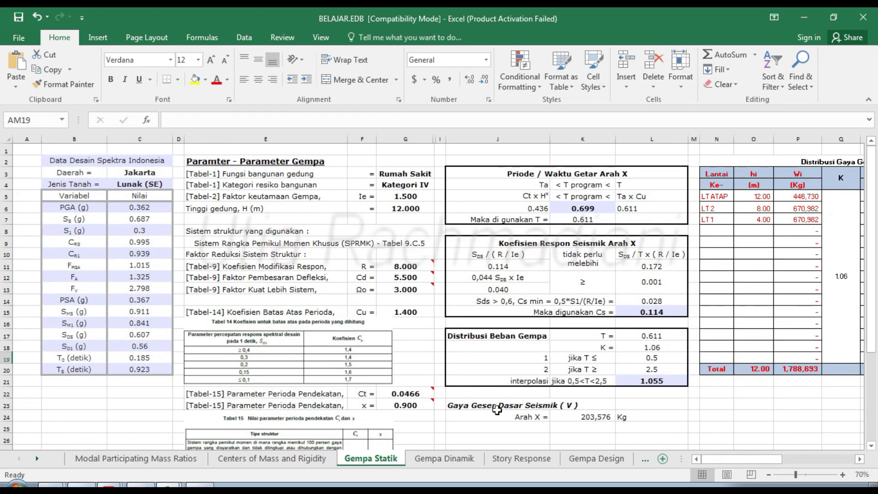
click(135, 241)
ctrl+scroll(78, 234, up, 1)
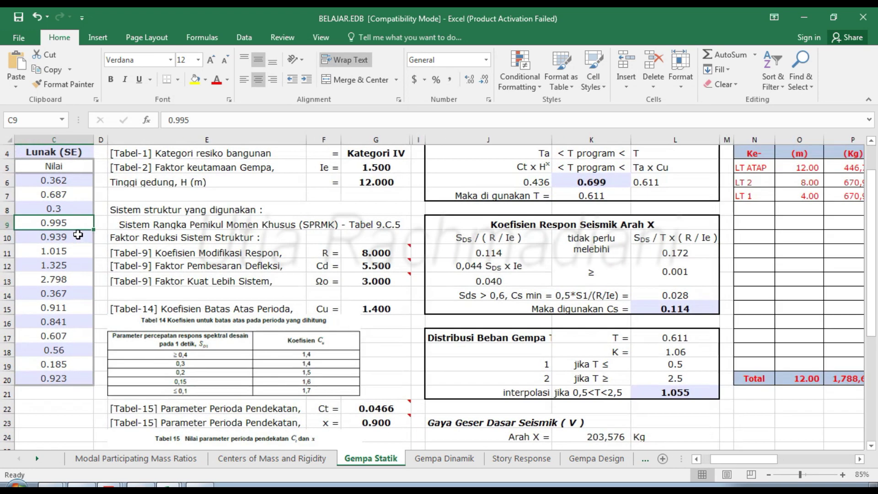
click(696, 458)
click(73, 166)
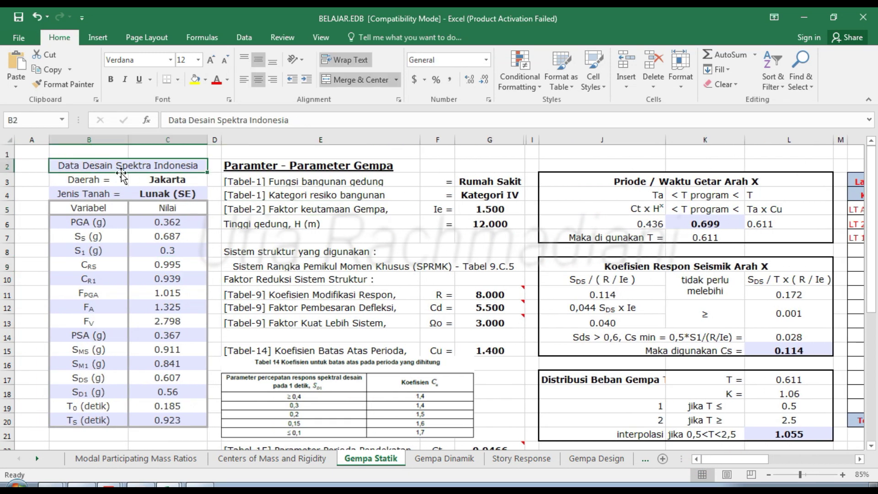
click(188, 180)
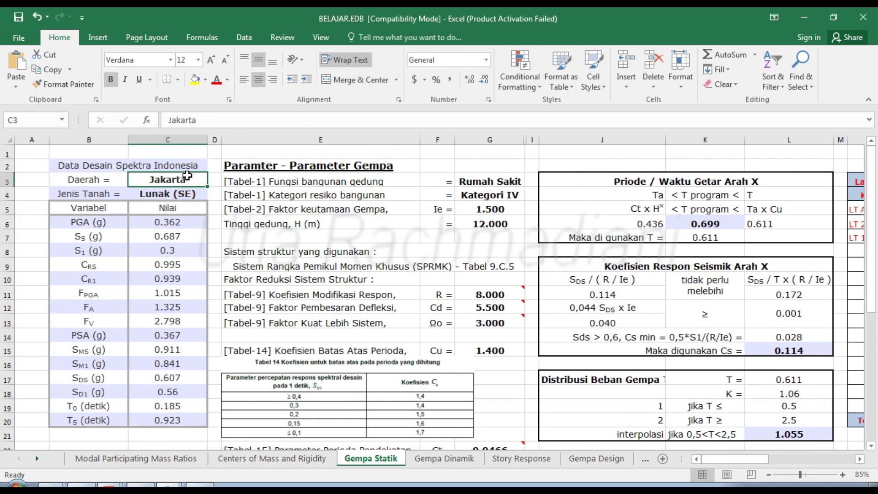
click(170, 194)
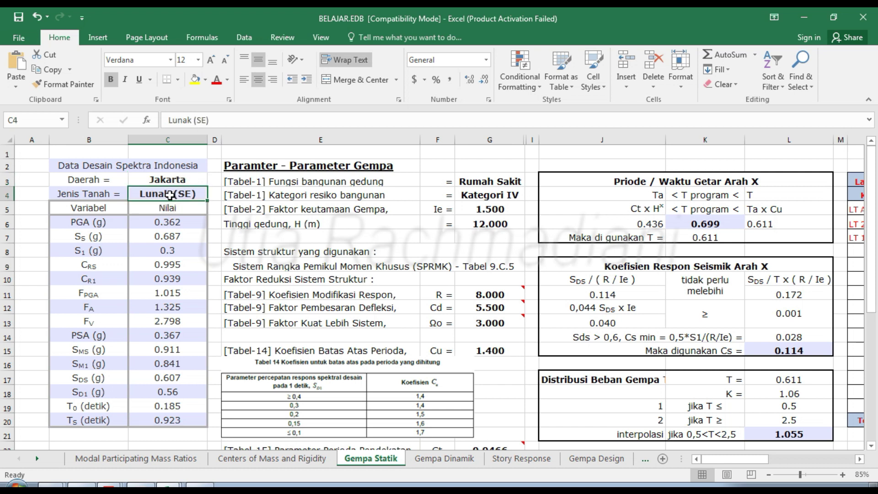
Switch to Chrome, search for "puskim aplikasi spektrum" and open the Puskim Desain Spektra Indonesia page
key(super)
click(41, 169)
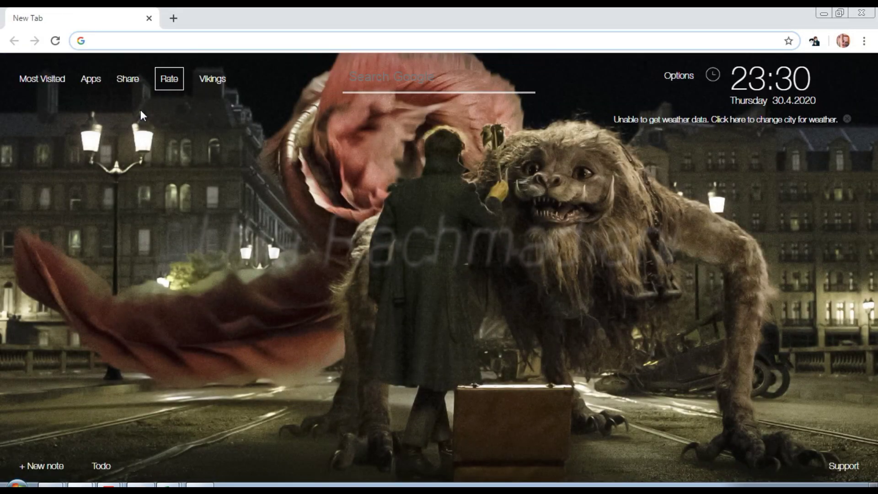
text(PUSKIM)
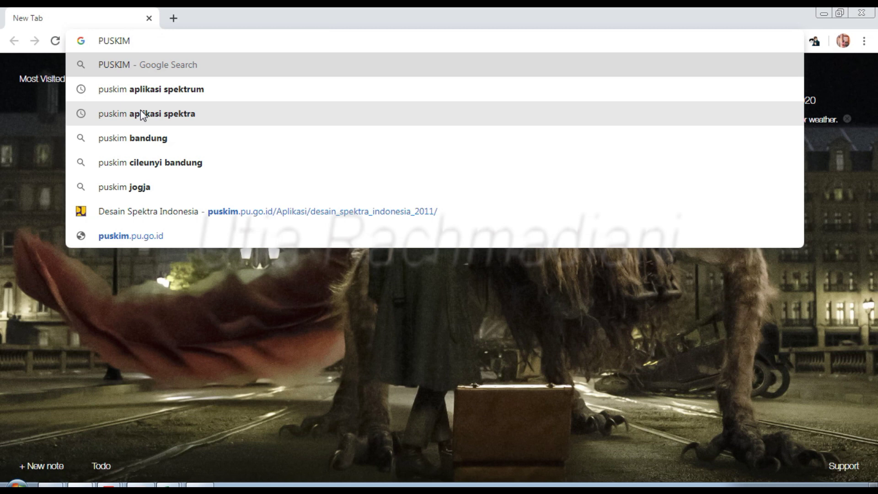
key(Down)
key(Return)
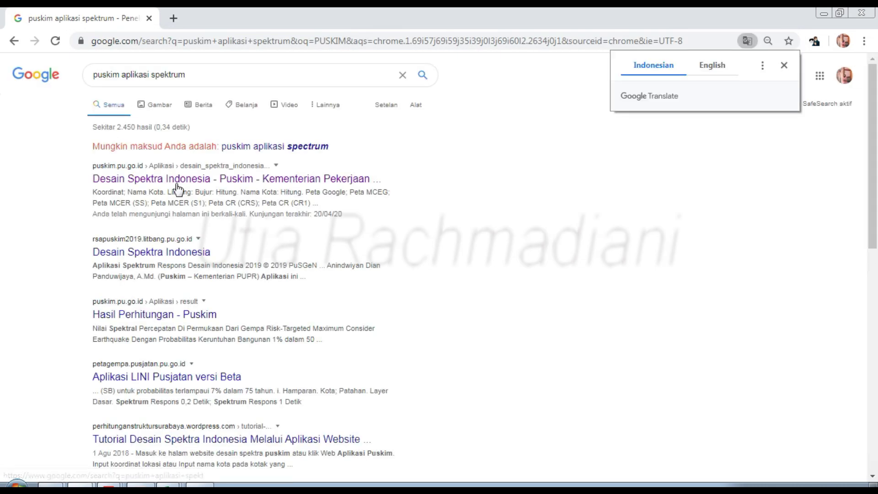
click(167, 179)
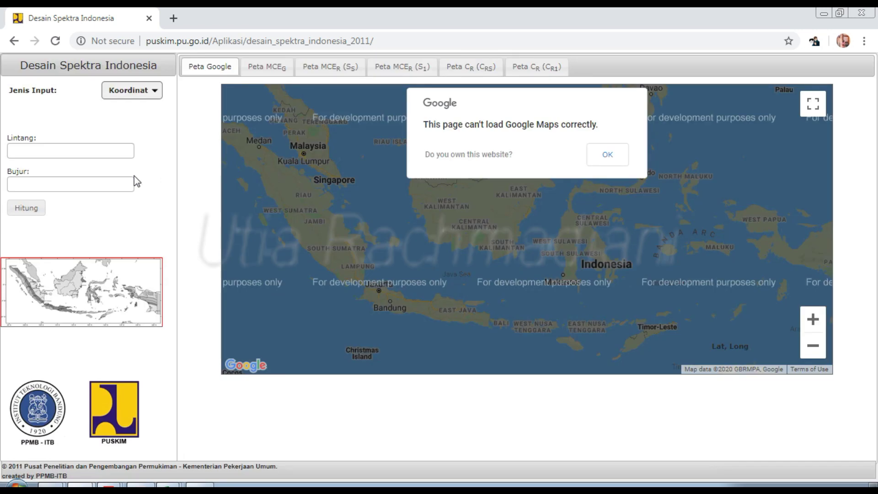
Try to calculate the design spectrum by city name (Nama Kota) for Jakarta, then reload the page
click(153, 90)
click(118, 125)
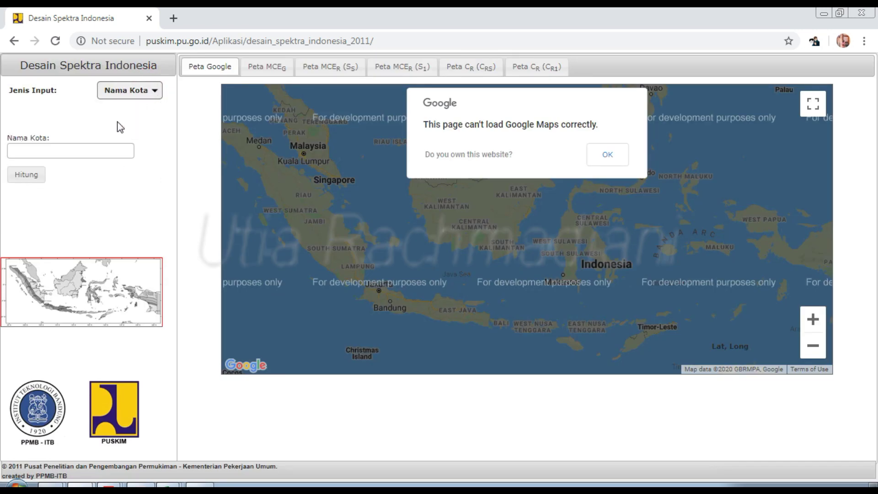
click(94, 155)
text(JAKARTA)
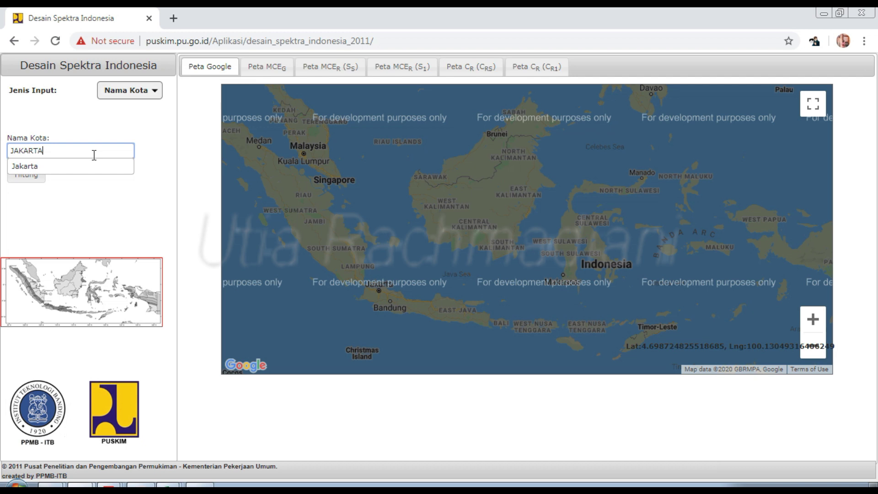
click(49, 167)
click(28, 174)
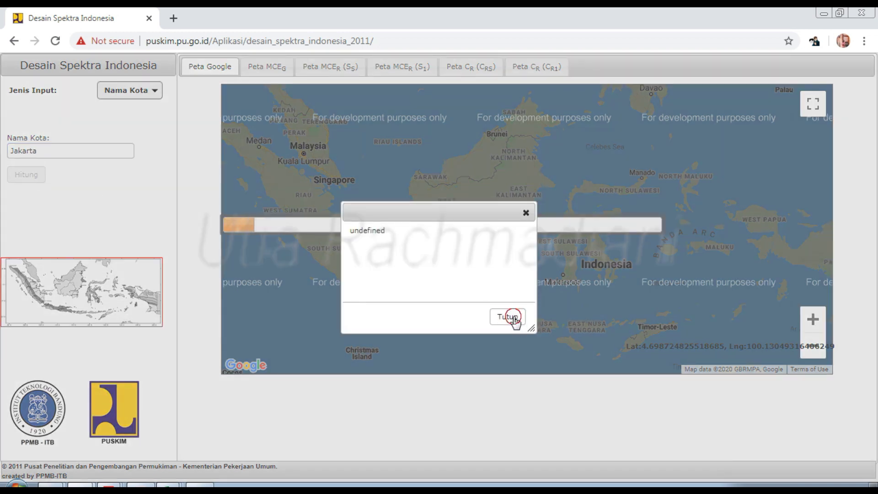
click(512, 319)
click(147, 90)
click(110, 110)
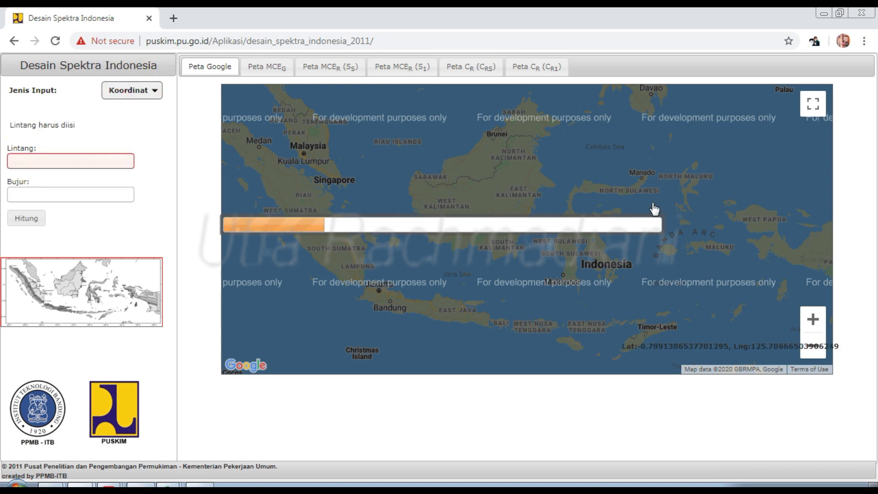
click(55, 41)
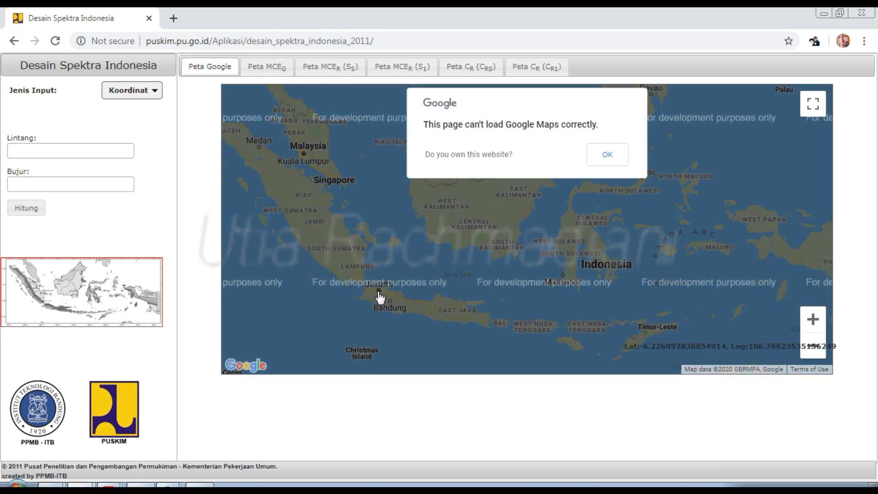
Pick Jakarta's location on the map, calculate its design spectrum and open the results window
click(379, 296)
click(32, 209)
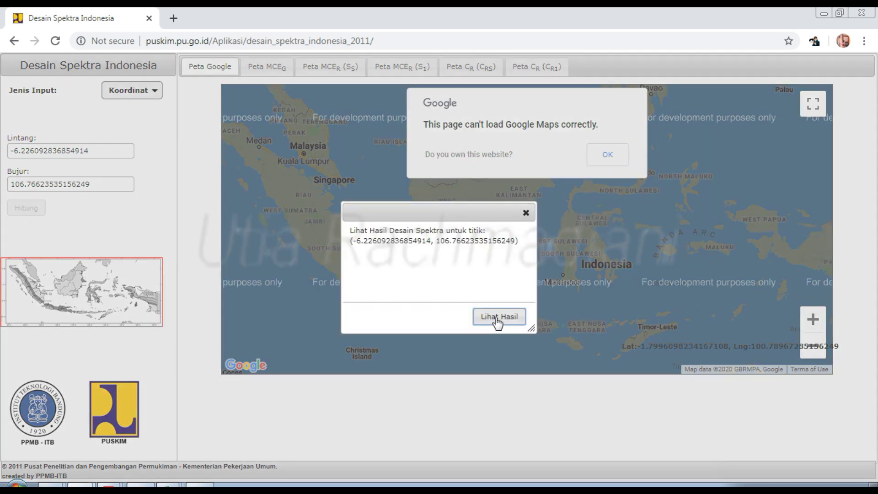
click(497, 320)
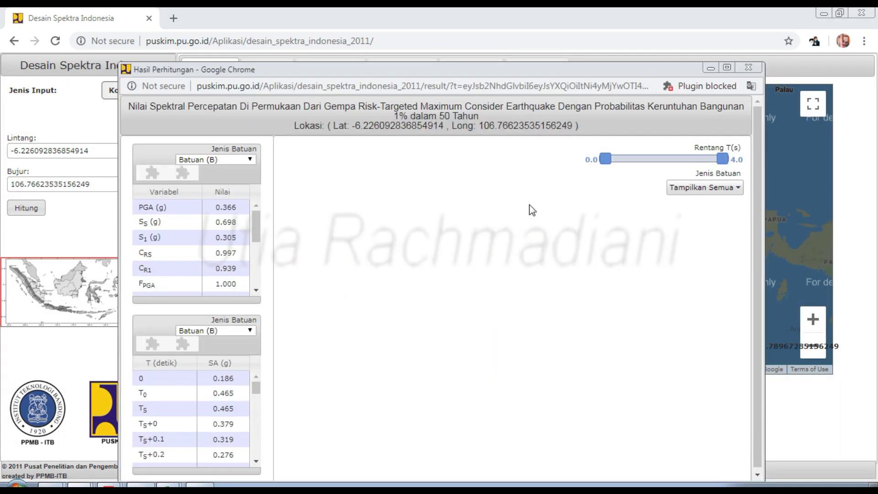
drag(546, 71, 571, 38)
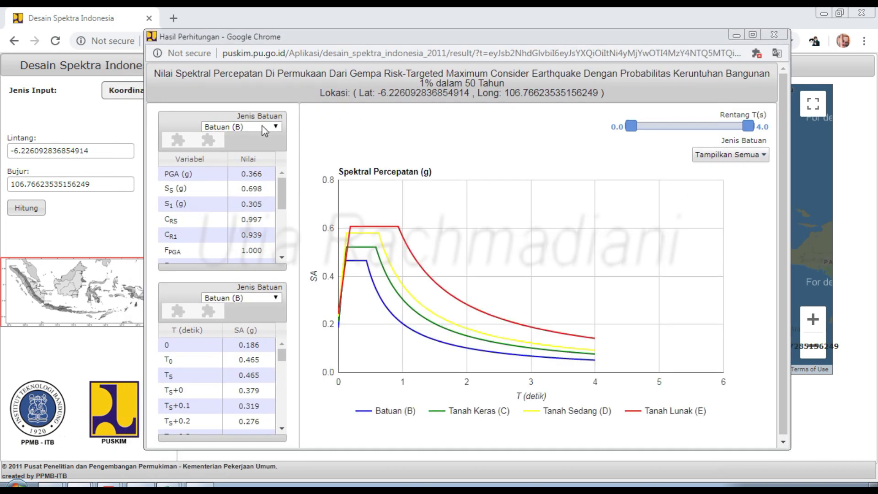
Set the variable table's soil type to Tanah Lunak (E) and copy all its variables and values from PGA to TS
click(274, 128)
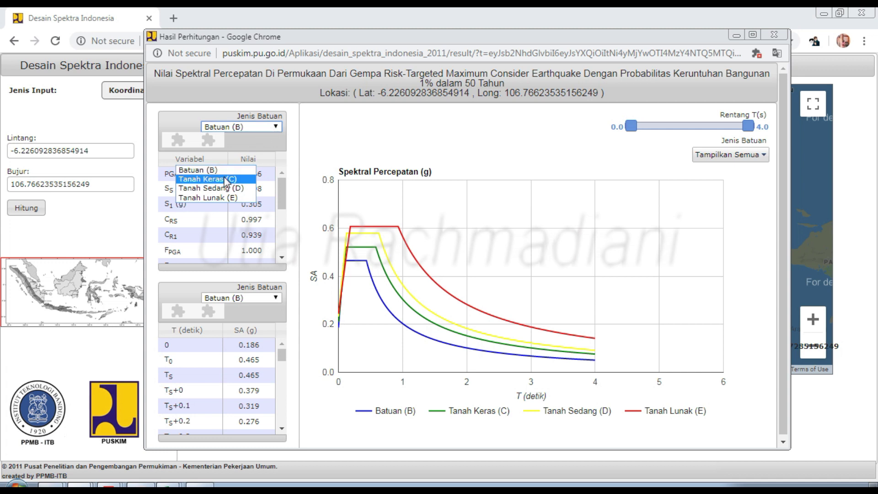
click(216, 197)
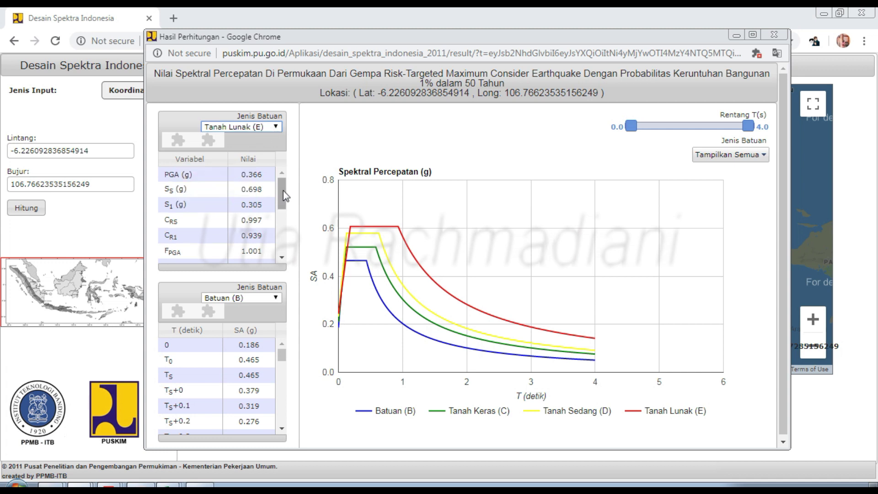
mouse_move(283, 195)
mouse_down()
mouse_move(283, 239)
mouse_move(289, 178)
mouse_up()
drag(163, 174, 261, 254)
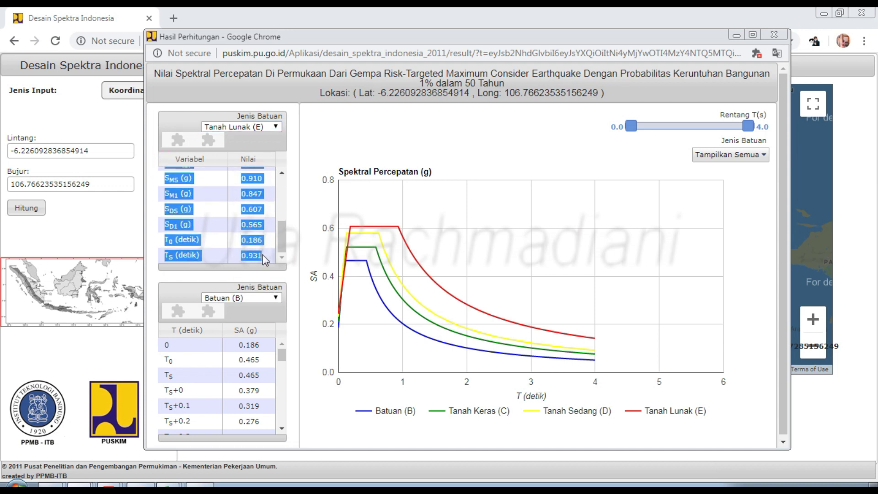
right_click(240, 231)
click(259, 242)
Switch to the BELAJAR.EDB workbook, paste the spectrum data at cell B6 of Gempa Statik and enlarge its font to 12
click(170, 485)
click(256, 466)
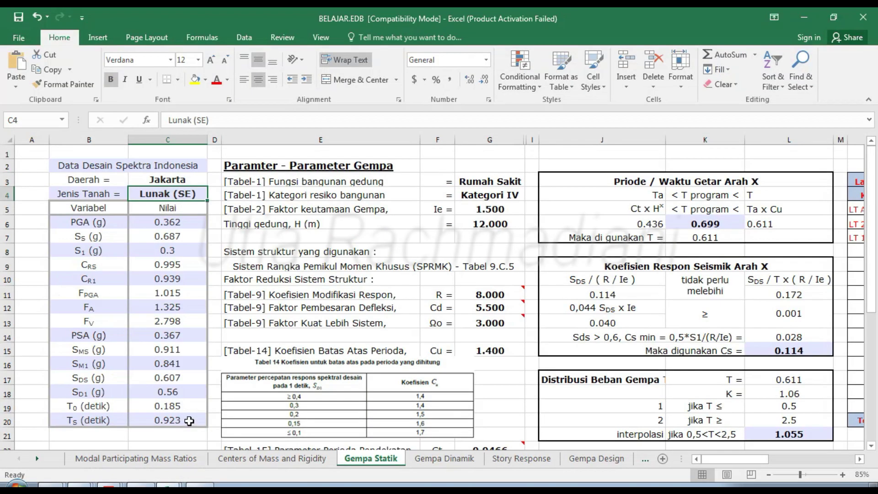
click(96, 223)
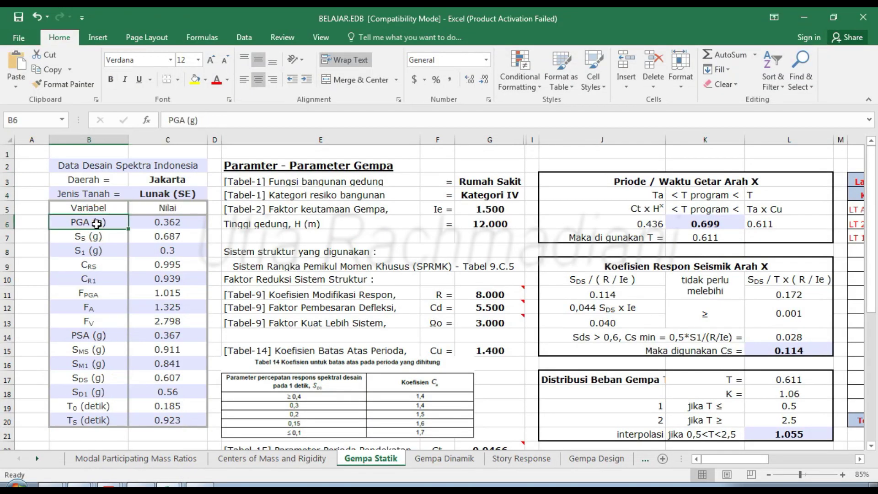
key(ctrl+v)
click(212, 63)
click(212, 63)
click(212, 64)
click(212, 62)
click(142, 280)
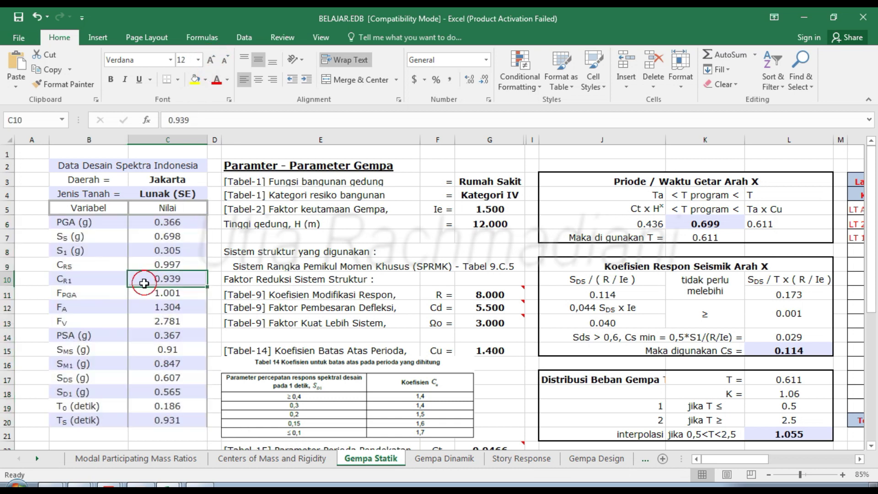
Examine the pasted spectrum variables and the building function, risk category, importance factor and building height in G3:G6
click(62, 237)
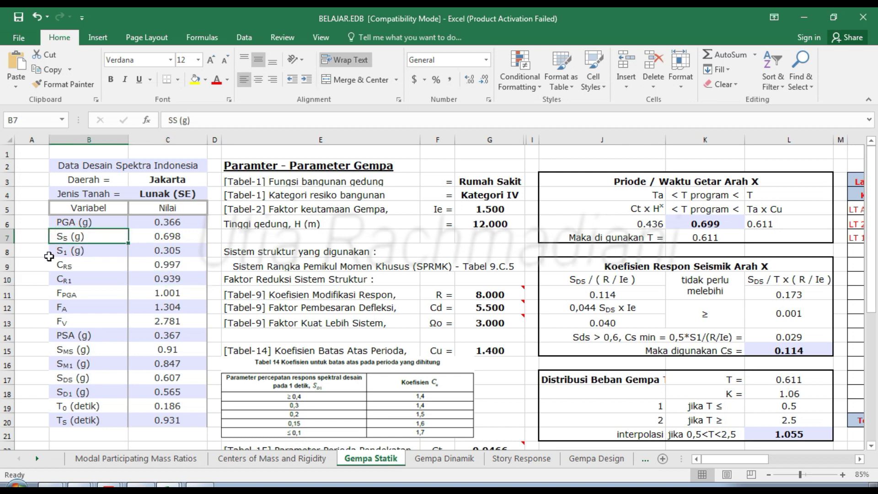
click(66, 307)
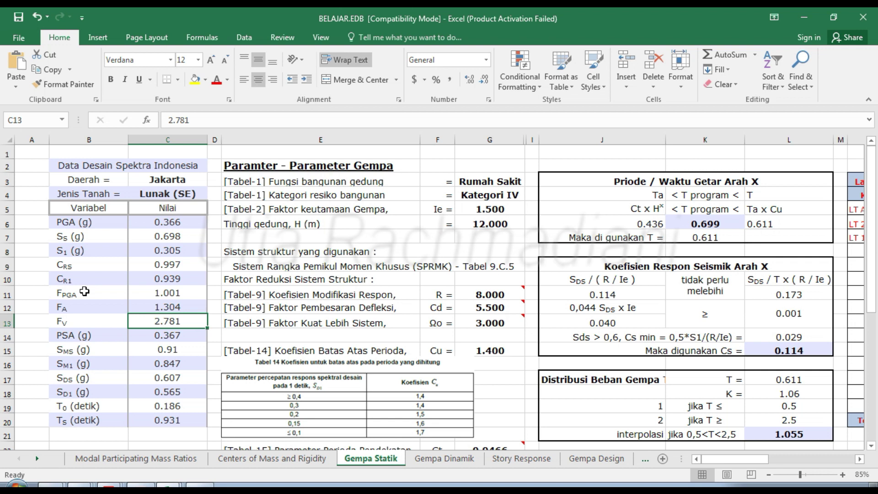
click(257, 167)
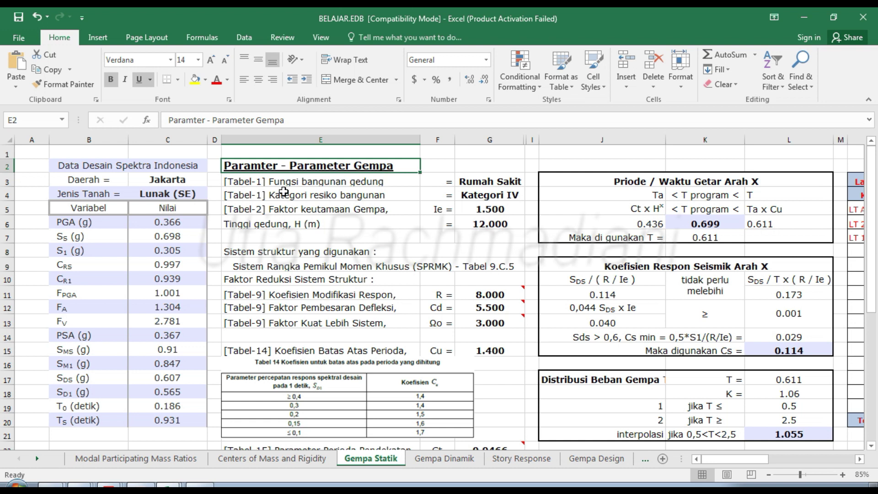
click(493, 180)
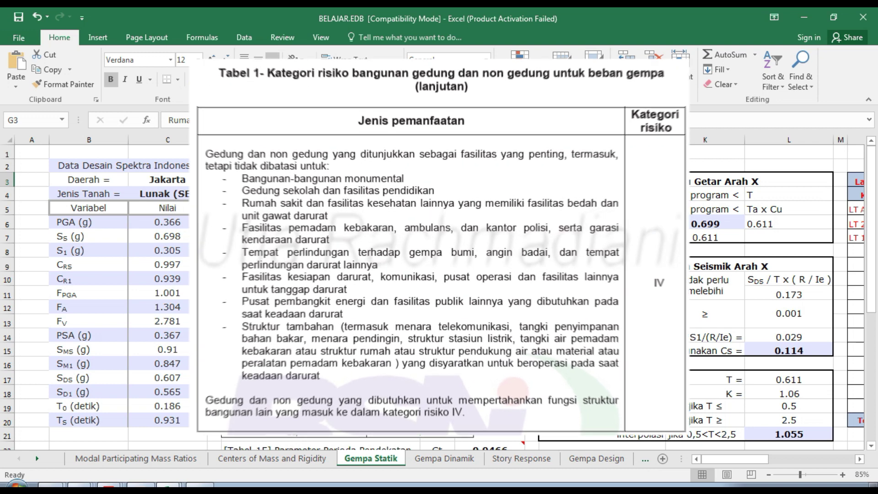
click(494, 194)
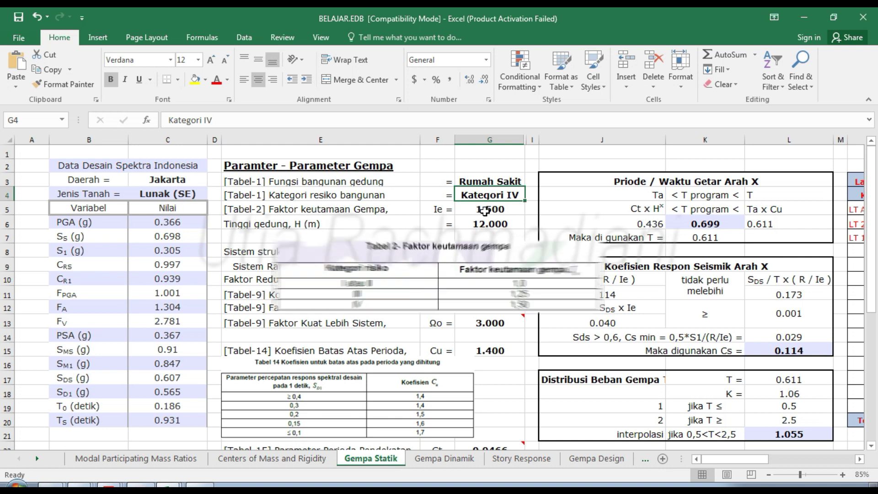
click(491, 209)
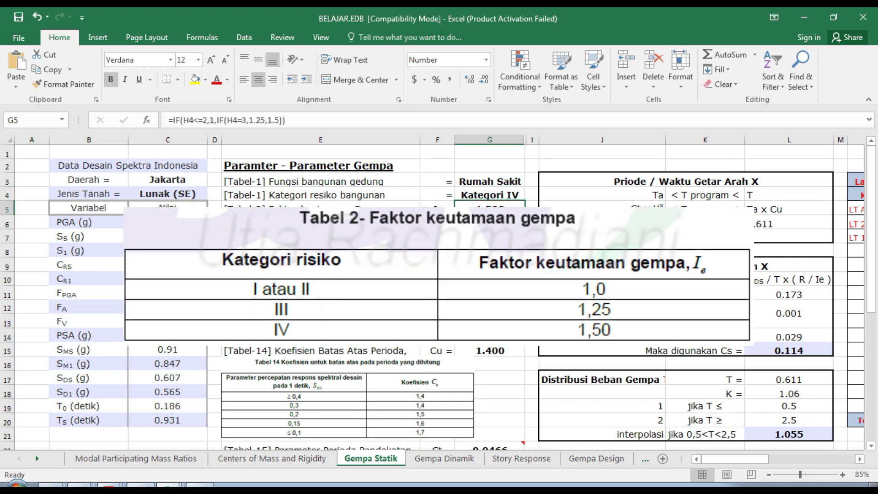
click(490, 223)
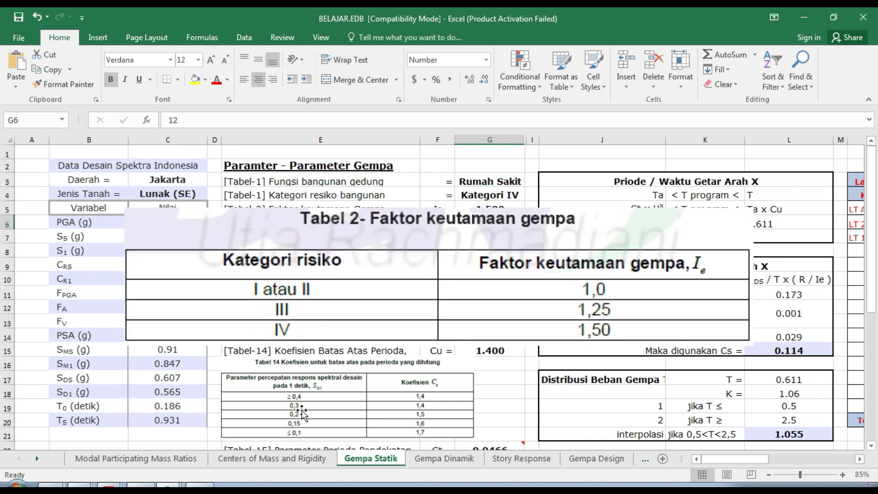
Switch to ETABS and open the Story Data table to check the story heights and elevations
click(144, 487)
right_click(327, 100)
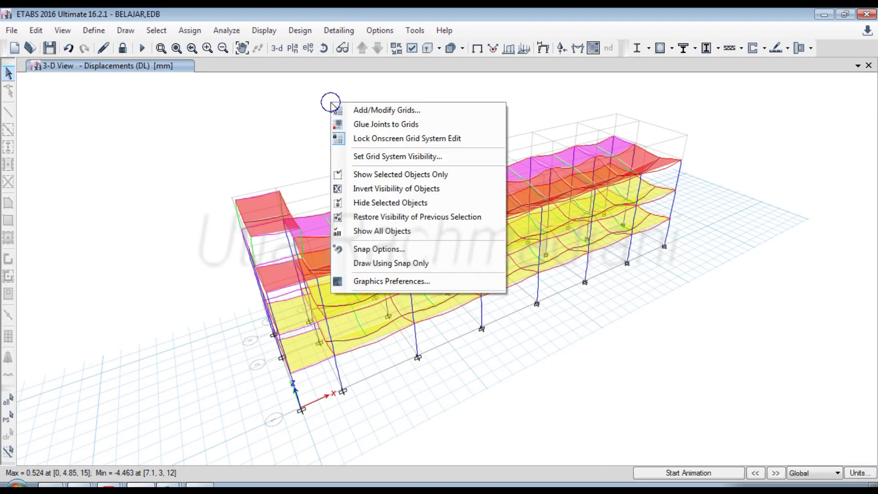
click(339, 113)
click(465, 125)
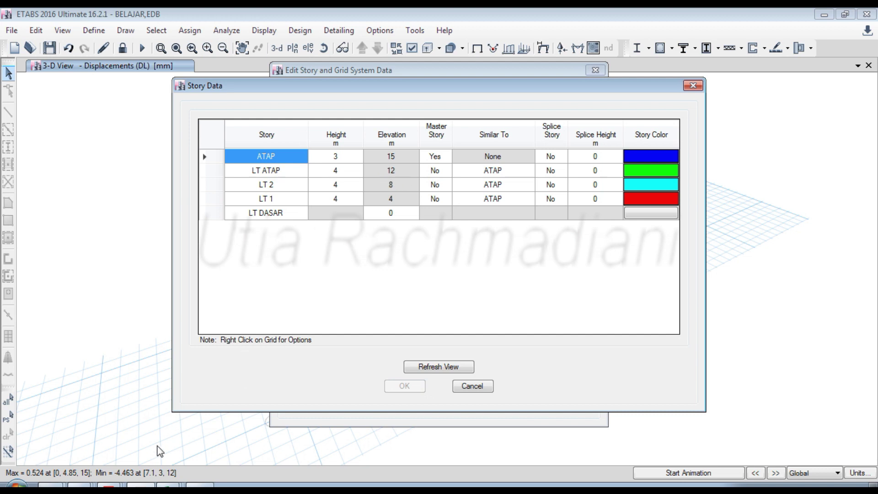
Switch back to Excel and examine the structural system and its Table 9 factors R, Cd and Ωo
mouse_move(169, 485)
click(108, 466)
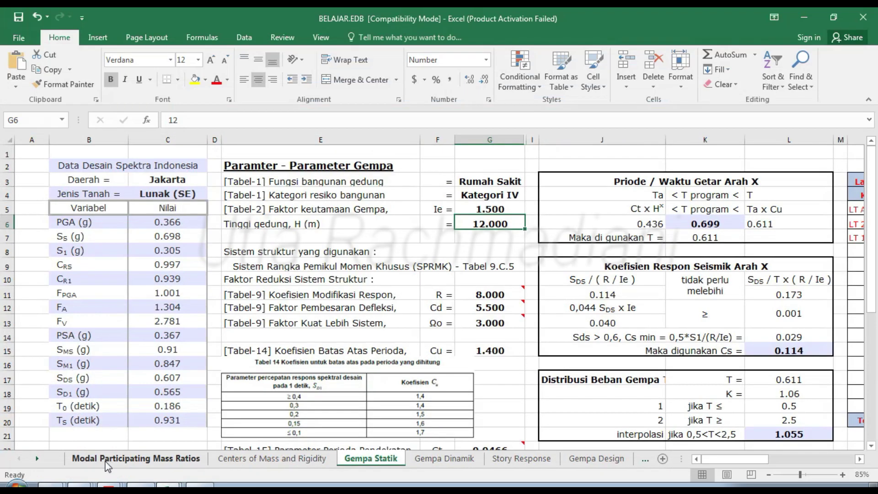
click(355, 233)
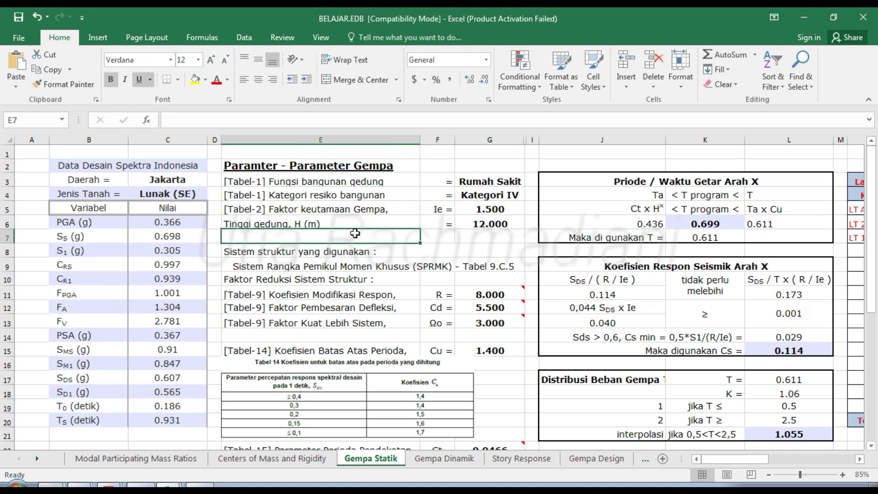
click(303, 255)
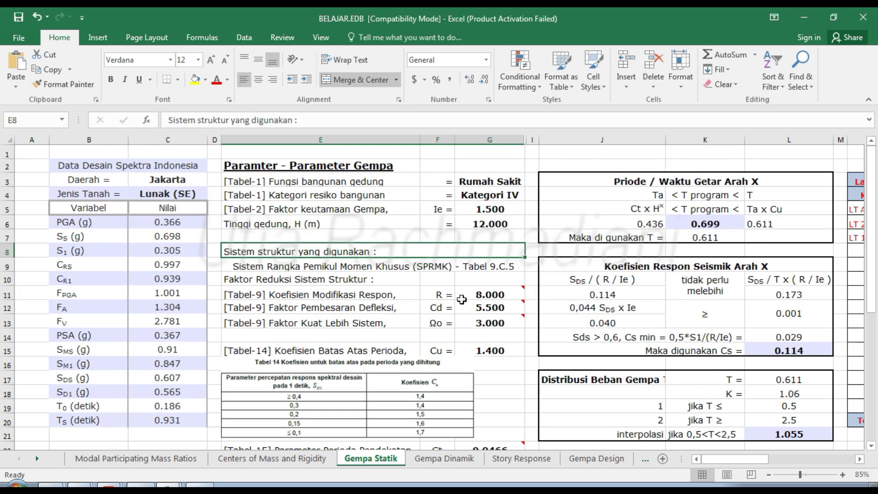
mouse_move(507, 295)
mouse_move(482, 311)
click(457, 325)
Examine the Cu coefficient against SD1 in Table 14 and the Ct and x period parameters against Table 15
scroll(348, 285, down, 1)
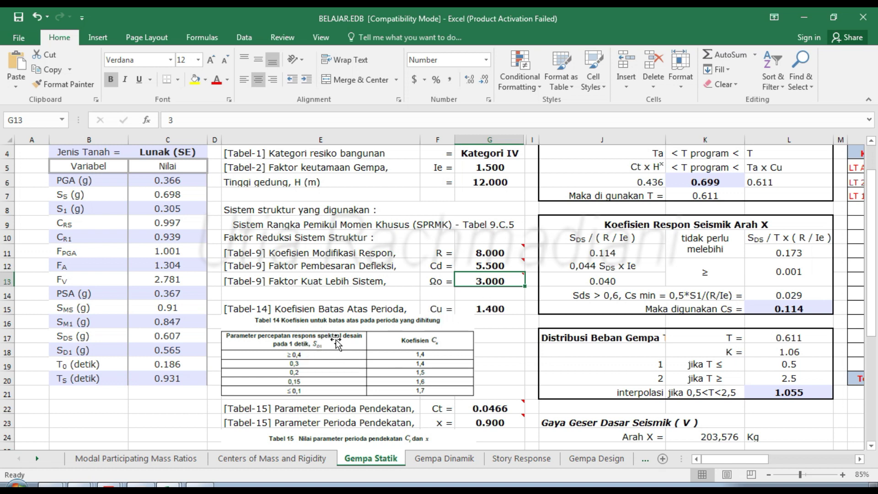
click(160, 351)
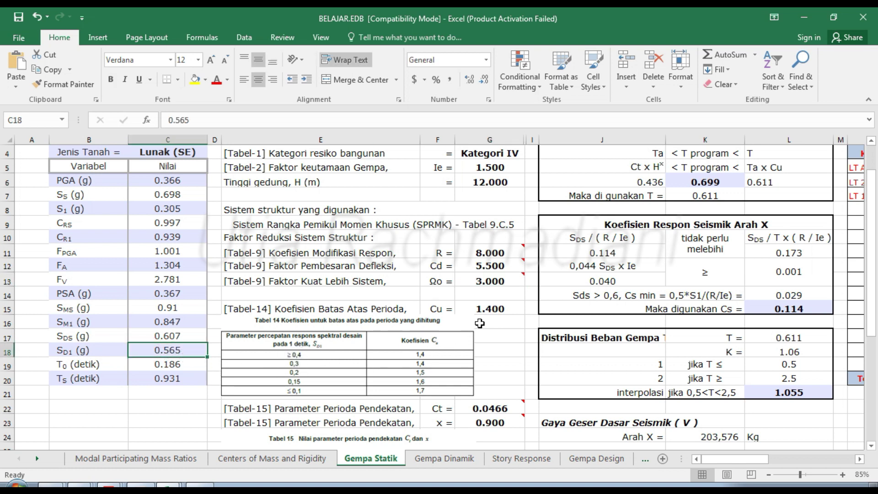
click(491, 309)
scroll(241, 354, down, 2)
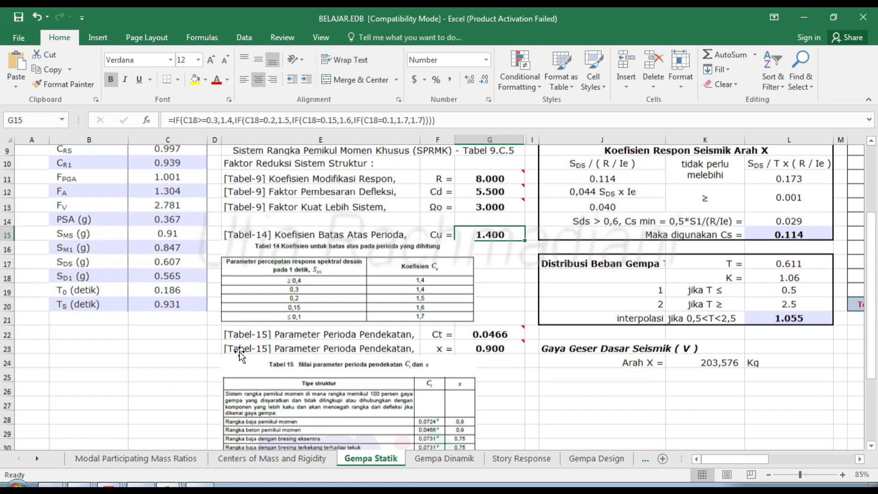
scroll(240, 354, down, 1)
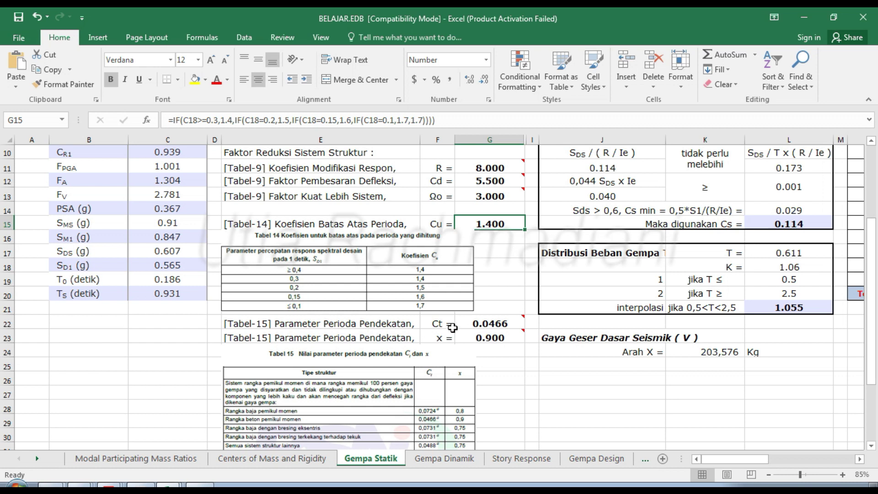
scroll(236, 373, down, 2)
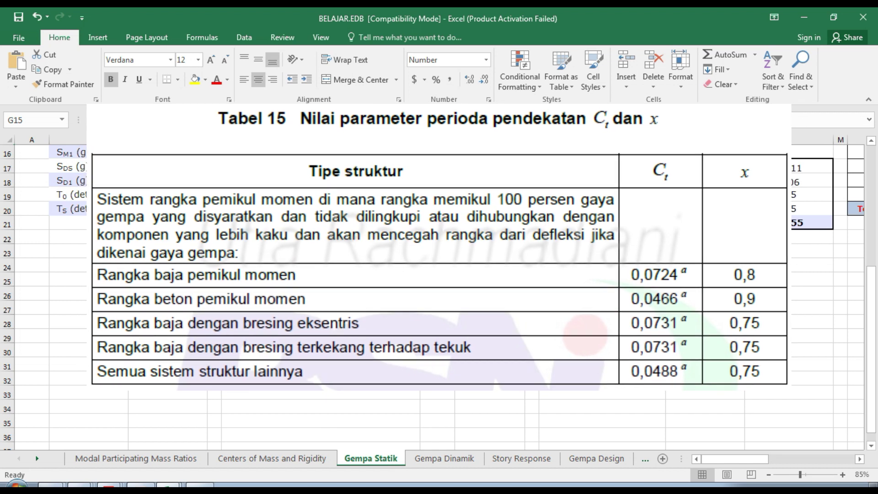
click(490, 239)
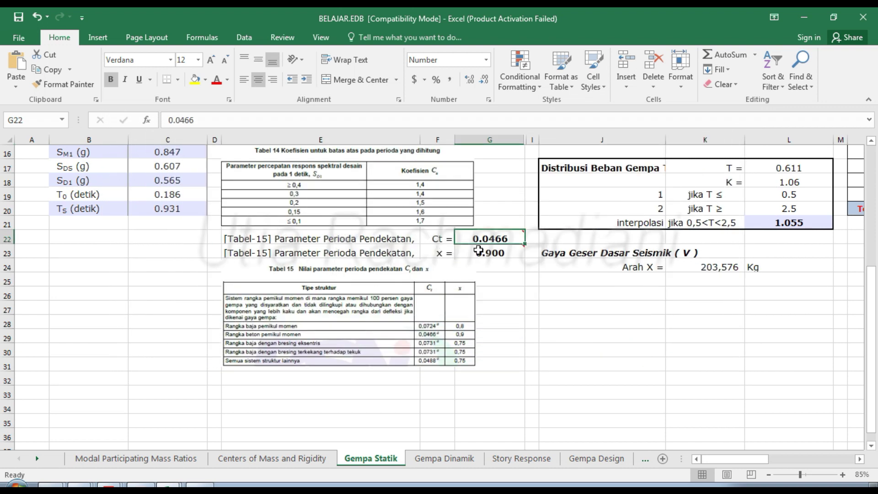
click(490, 255)
Examine the X-direction period block, comparing the Ta, T program and T limits in rows 4 and 5
scroll(574, 256, up, 5)
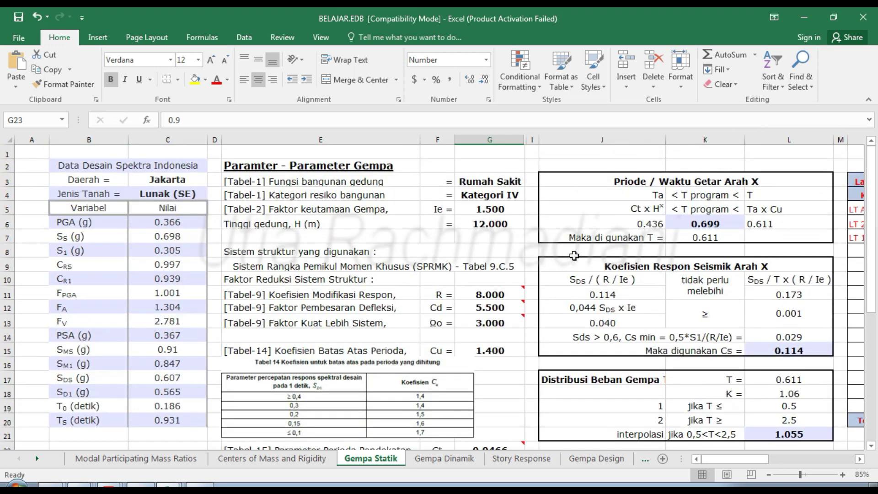
click(676, 207)
key(Right)
key(Right)
key(Right)
key(Right)
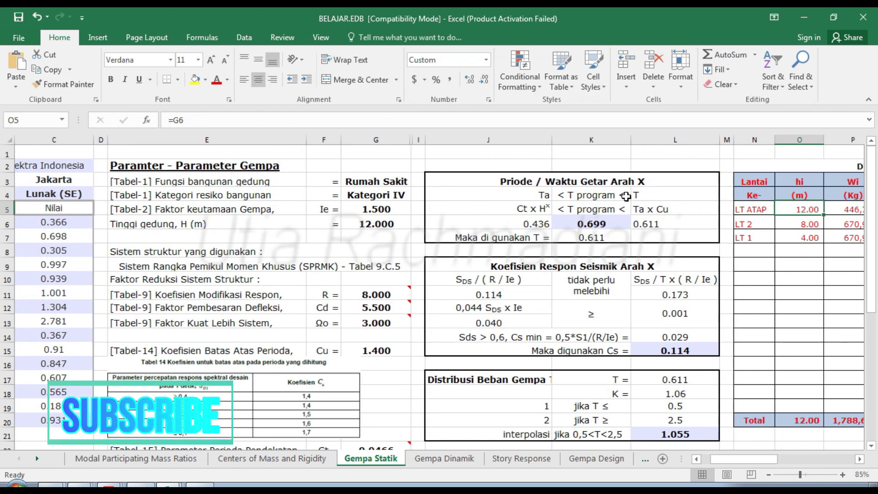
click(646, 183)
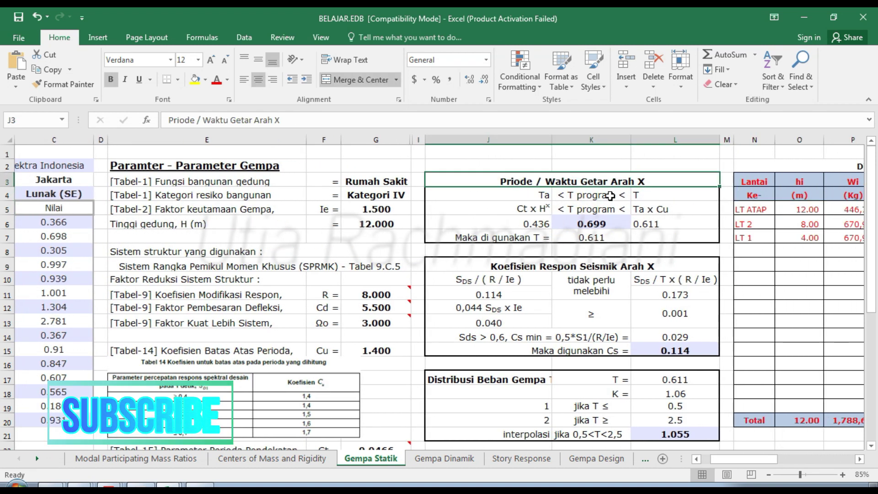
click(490, 196)
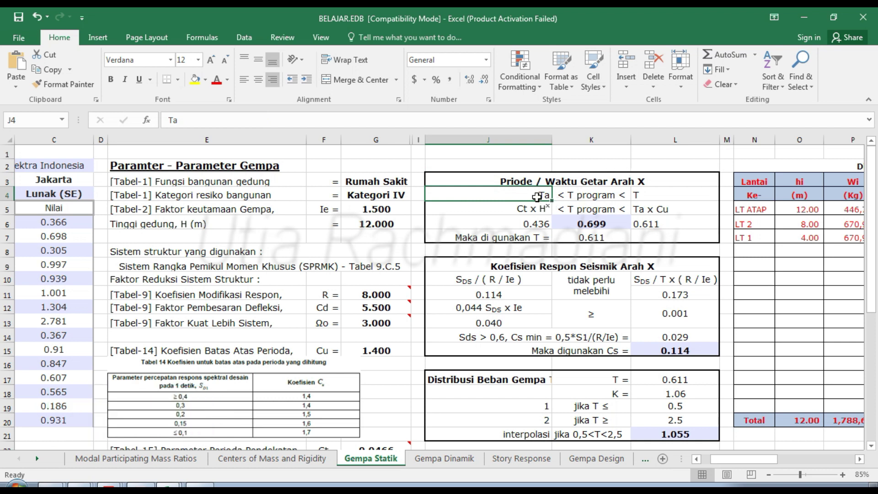
click(644, 188)
click(518, 196)
Inspect the Ta formula in J6 and trace its references to Ct, the building height and x
double_click(521, 223)
scroll(457, 251, down, 2)
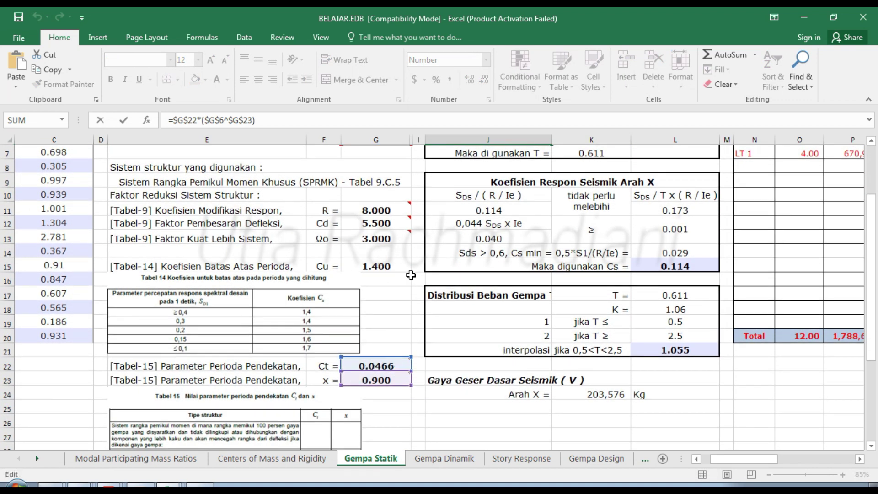
scroll(416, 280, down, 1)
scroll(540, 338, up, 3)
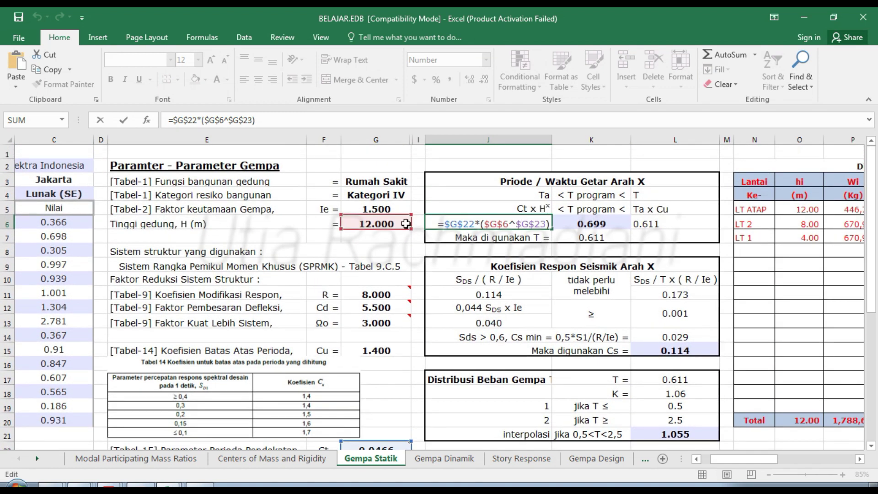
scroll(522, 250, down, 2)
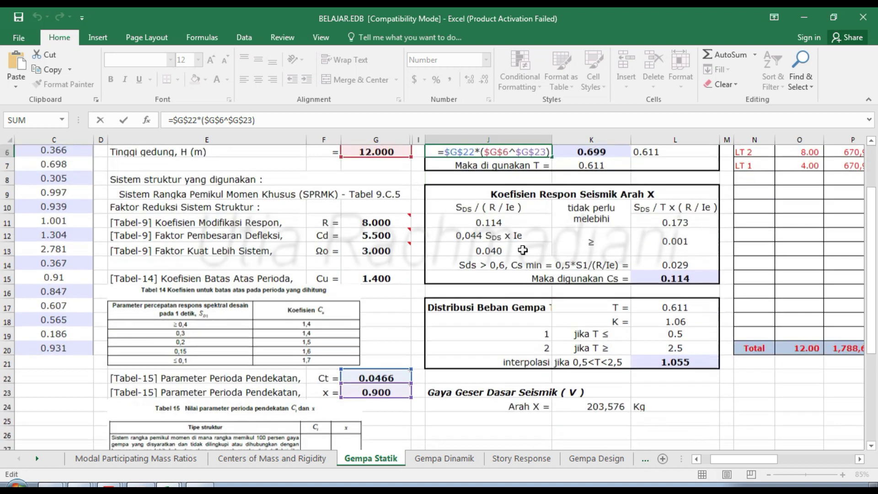
scroll(522, 250, down, 1)
scroll(459, 356, up, 2)
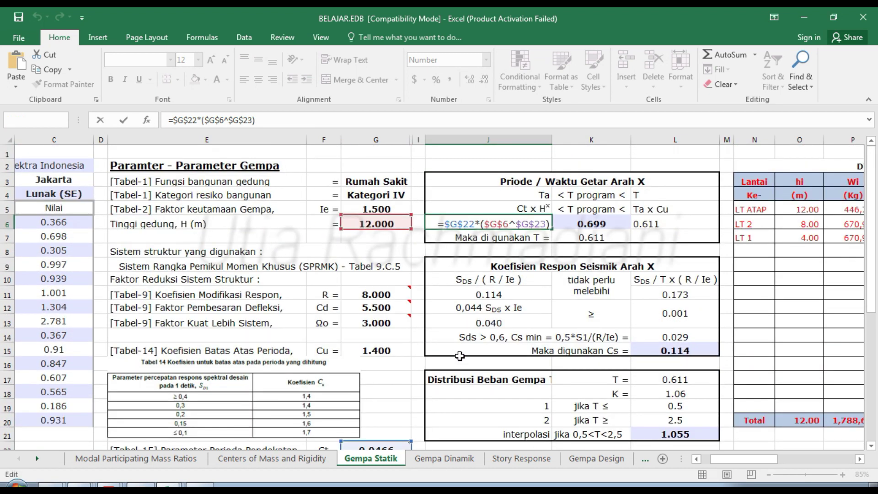
key(Tab)
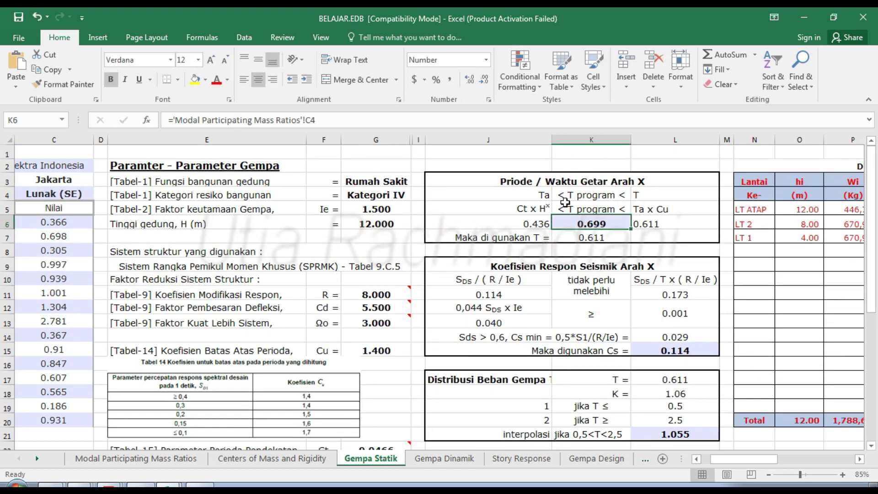
Link the program period in K6 to the mode 1 period in C4 of the Modal Participating Mass Ratios sheet
text(=)
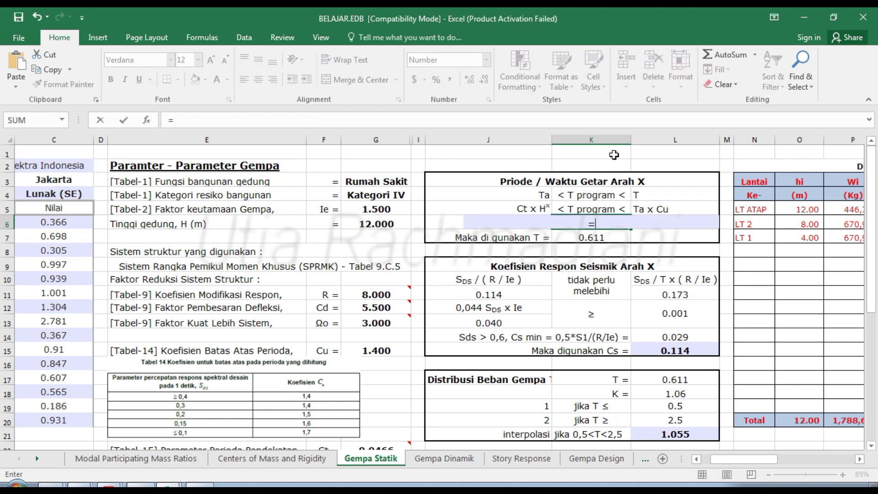
click(137, 458)
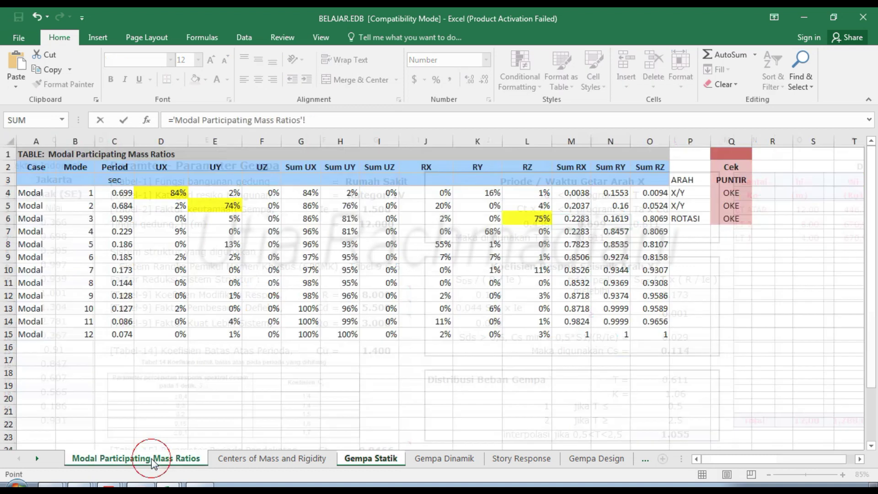
click(119, 195)
key(Return)
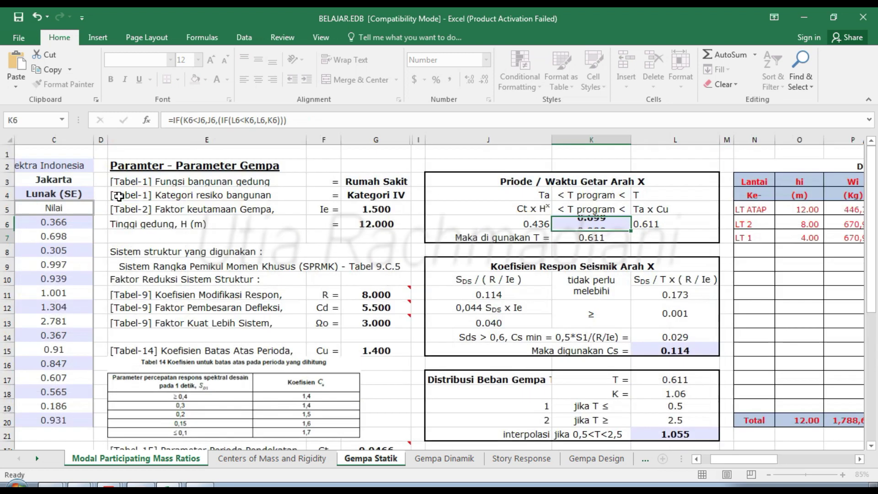
Inspect the Ta x Cu upper-limit formula in L6 and the IF formula in K7 that selects the governing period T
click(658, 222)
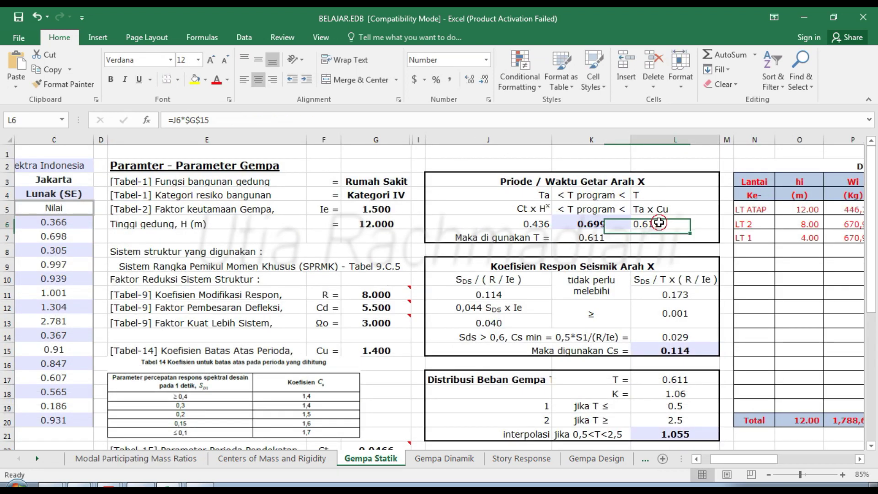
double_click(651, 224)
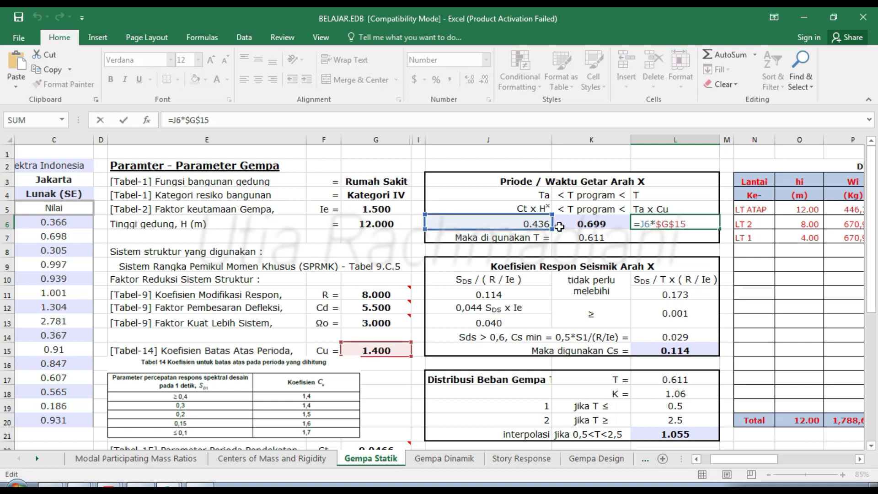
click(608, 263)
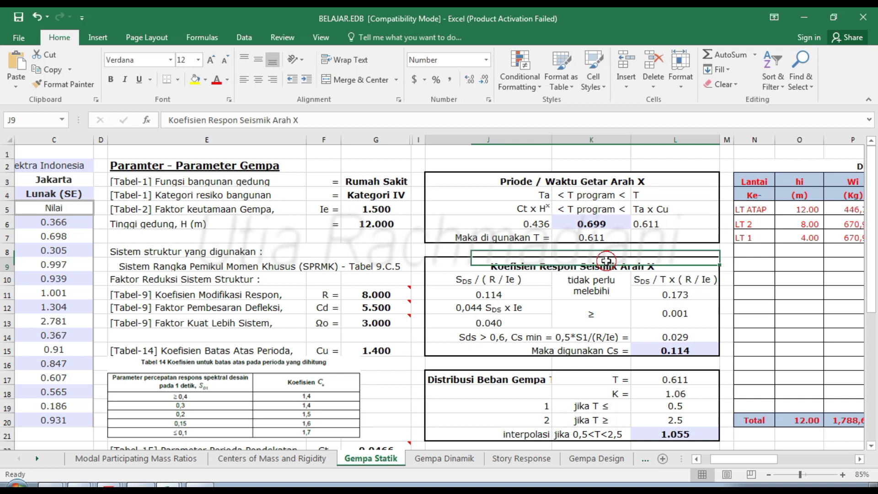
click(611, 235)
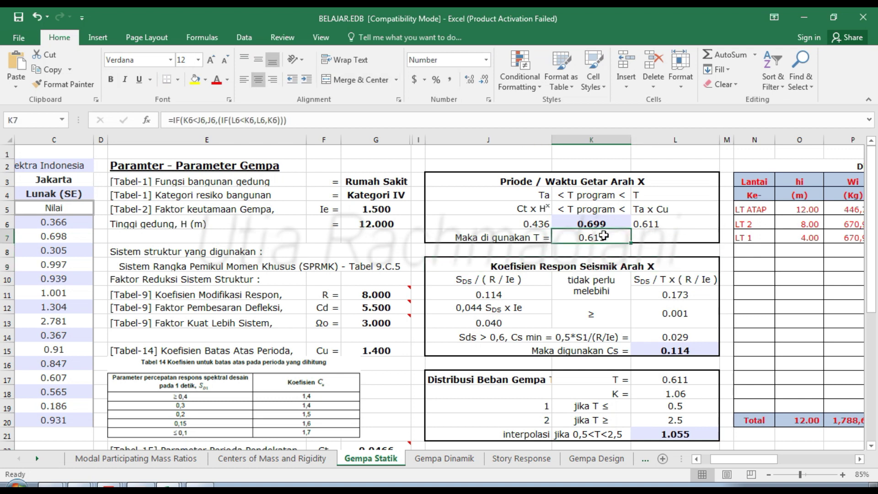
click(609, 223)
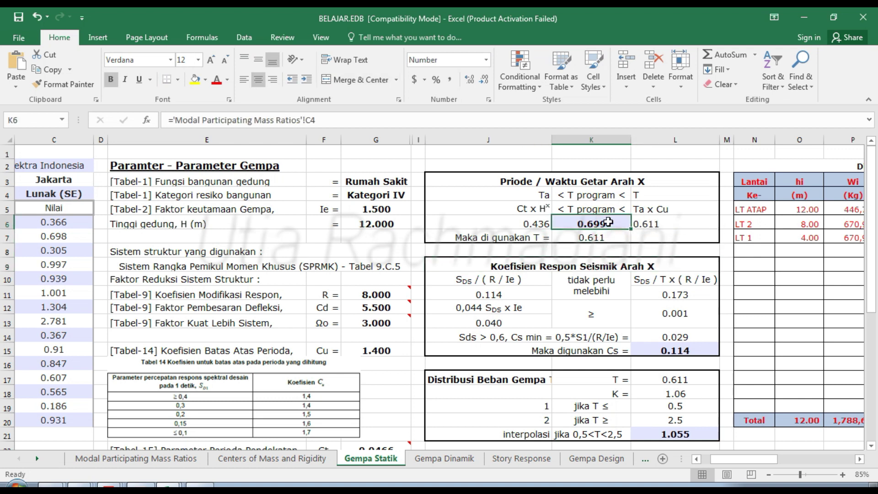
click(642, 224)
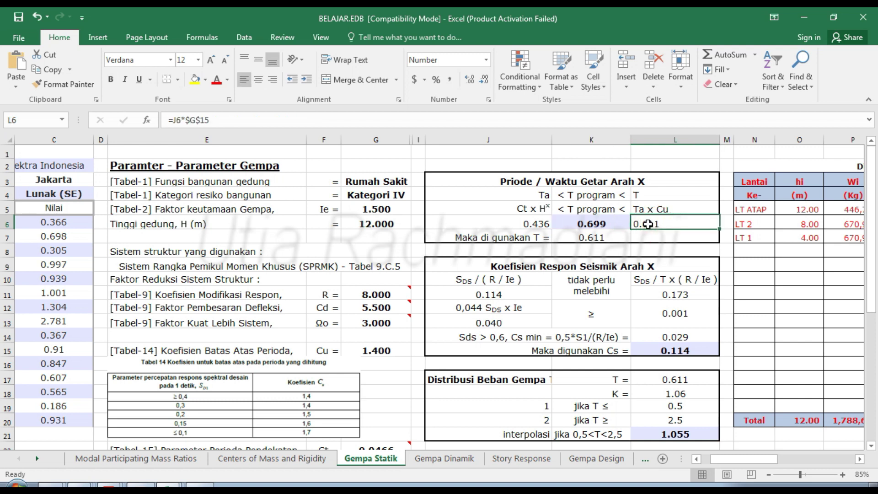
scroll(637, 217, down, 1)
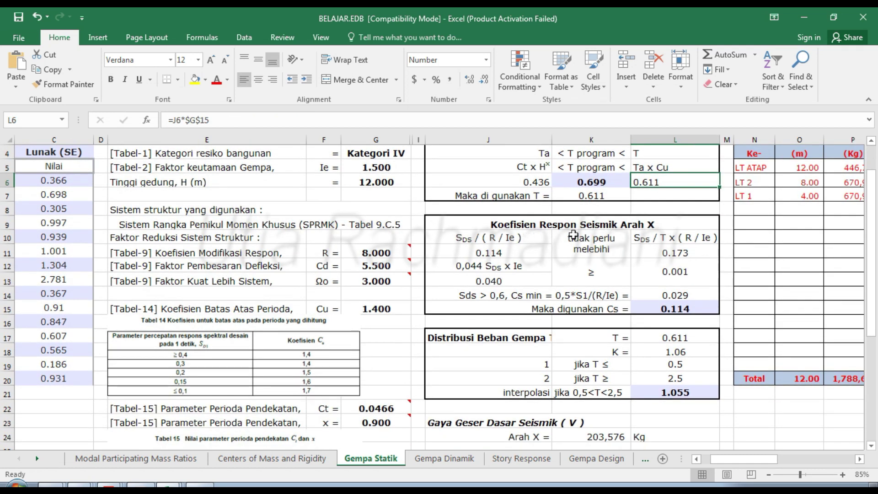
scroll(583, 240, up, 1)
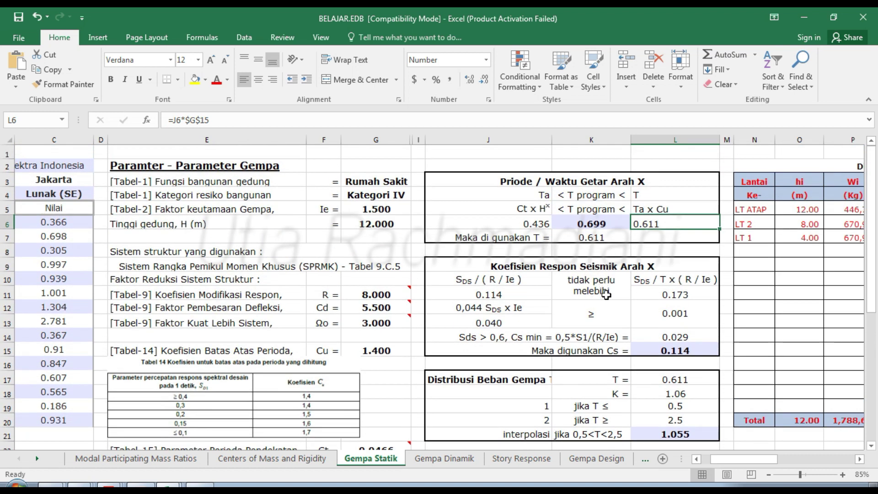
Inspect the SDS/(R/Ie) formula in J11 and trace its references to SDS, R and Ie
click(614, 352)
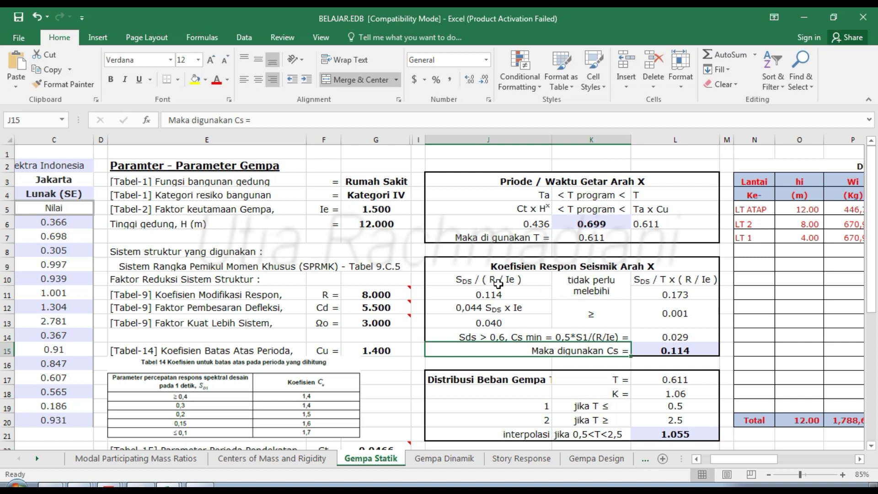
double_click(503, 294)
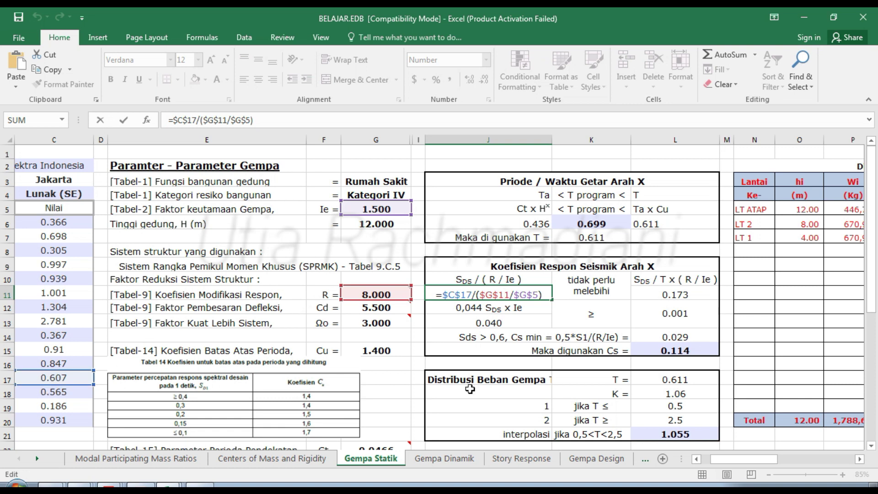
click(696, 458)
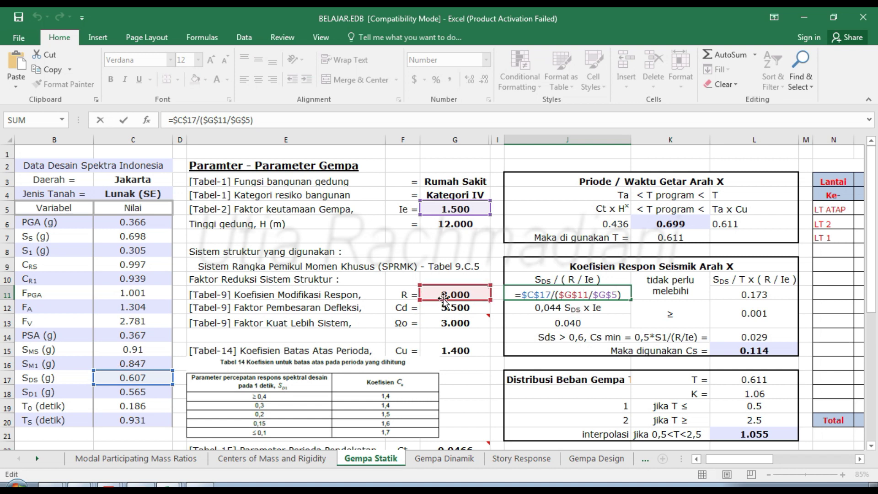
key(Return)
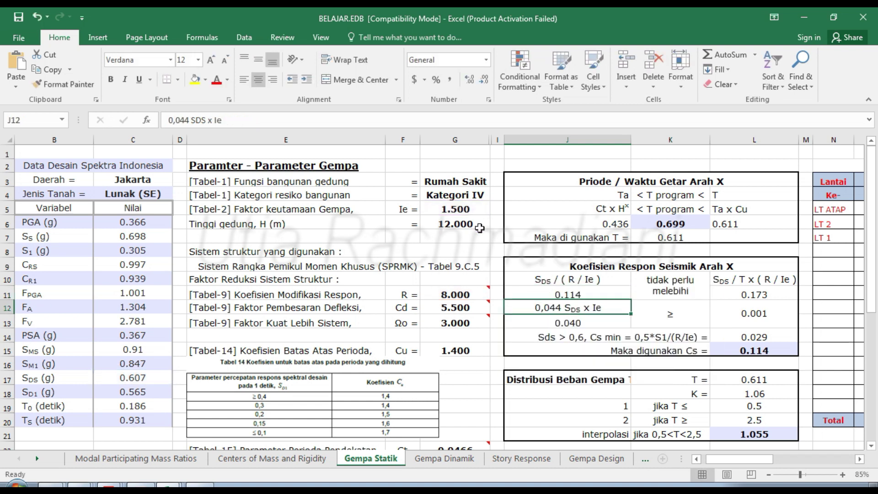
click(598, 295)
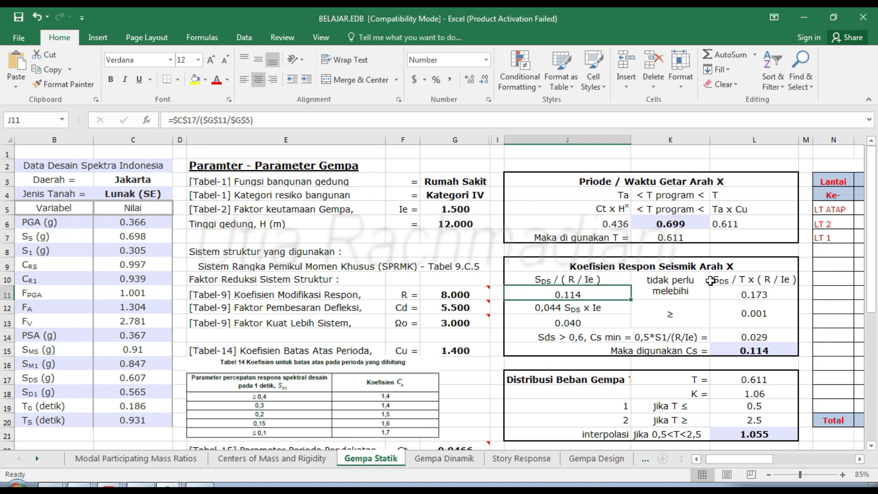
Point the numerator of the L11 seismic coefficient formula to SDS so it reads =$C$17/(K7*($G$11/$G$5))
click(753, 295)
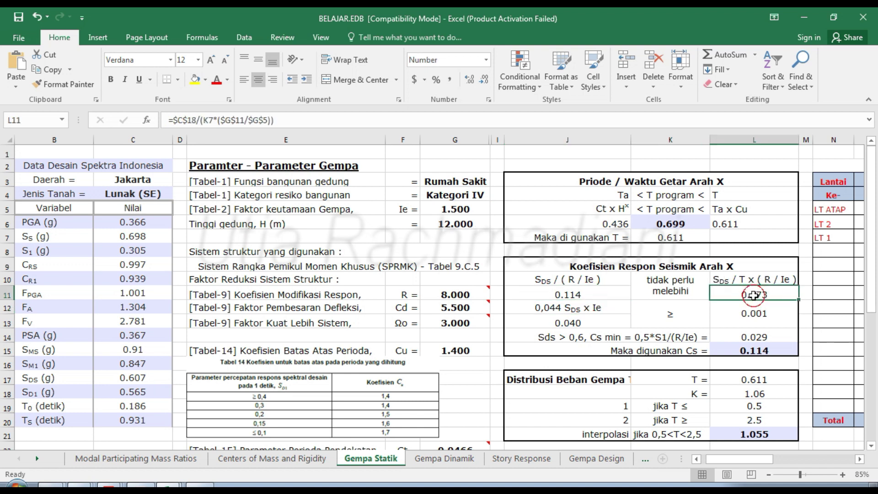
double_click(753, 295)
drag(109, 400, 133, 374)
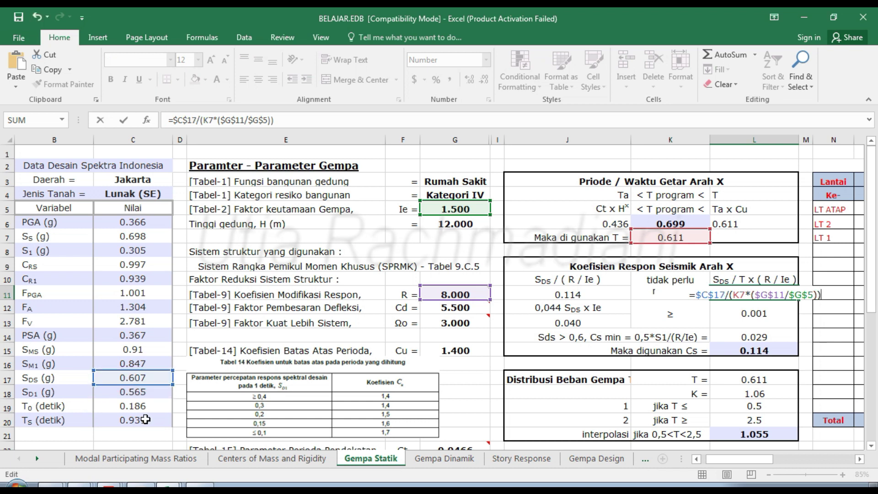
key(Return)
Check the references of the L11 formula and the IF formula in L15 that selects the Cs used
click(728, 292)
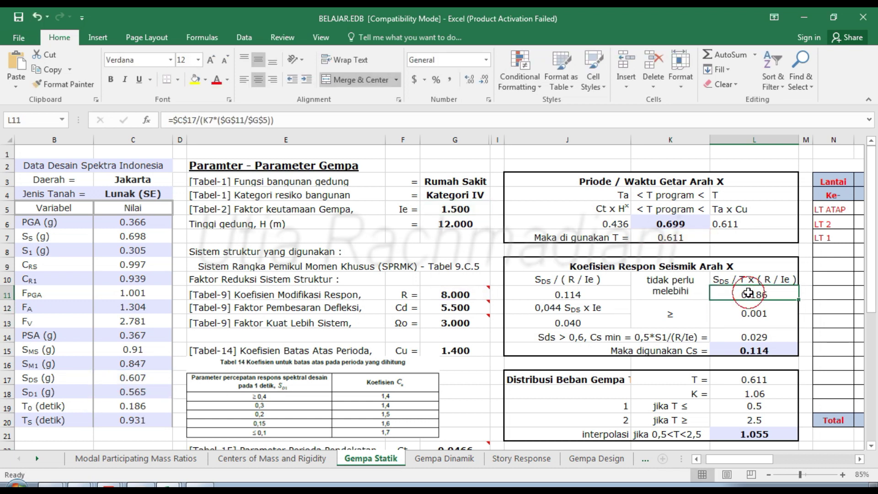
double_click(746, 295)
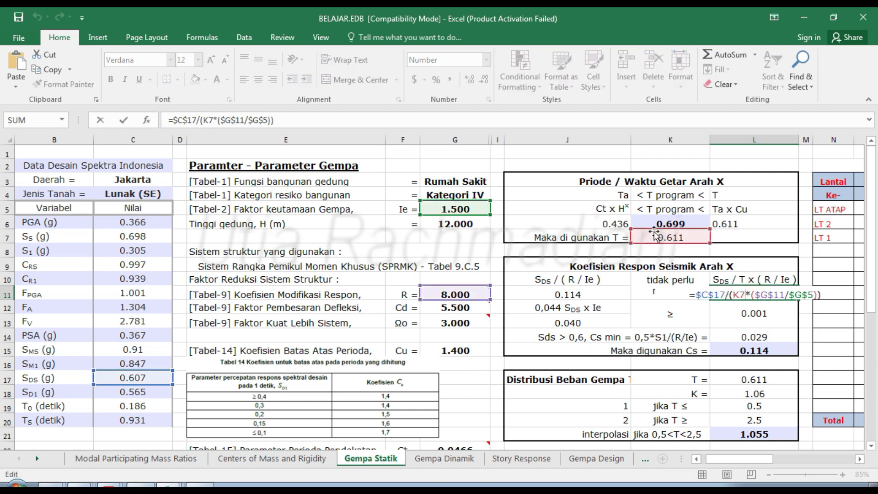
mouse_move(438, 289)
key(Return)
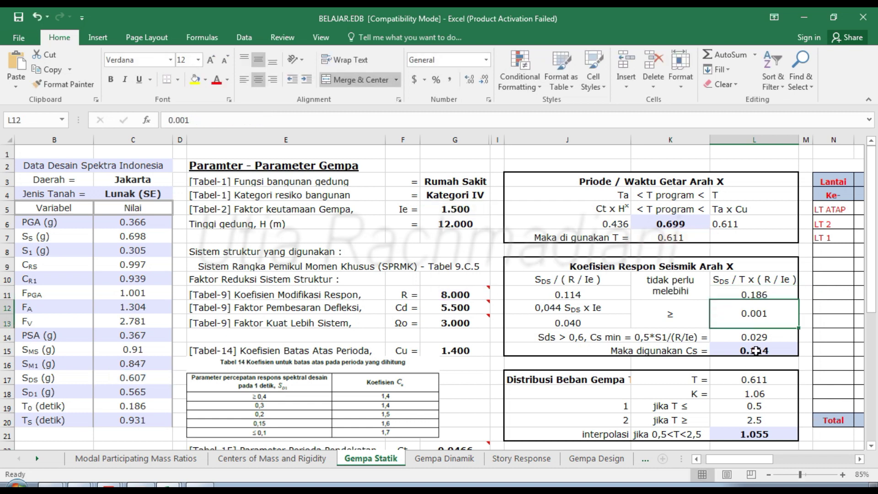
click(736, 351)
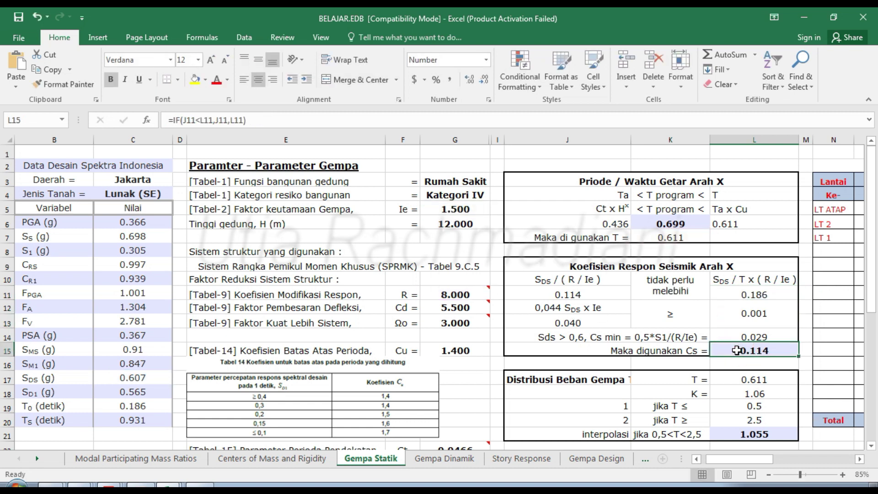
Examine the per-floor earthquake load distribution block and its T limits for exponent K in K19:L20
click(571, 382)
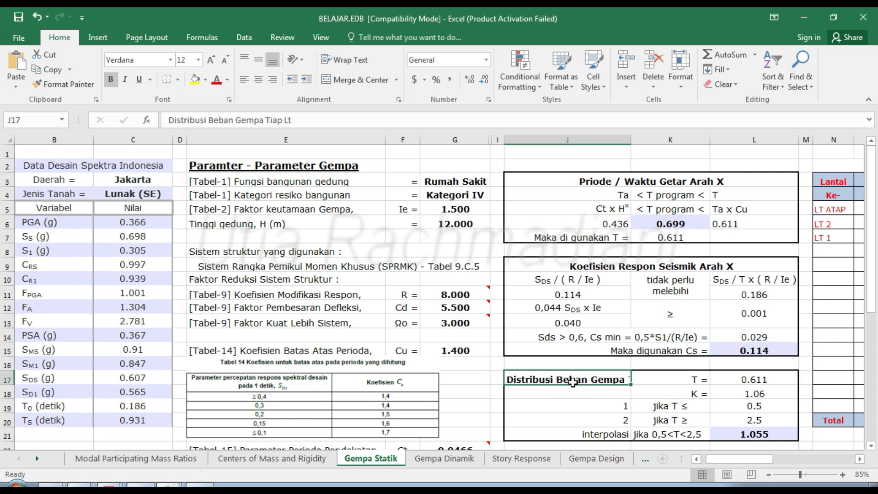
scroll(645, 336, down, 1)
scroll(689, 394, up, 1)
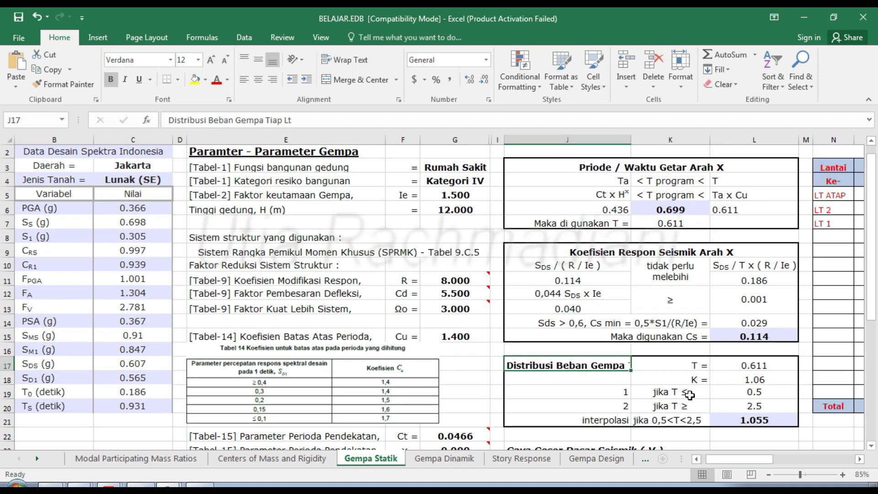
click(691, 392)
key(shift+Down)
key(shift+Right)
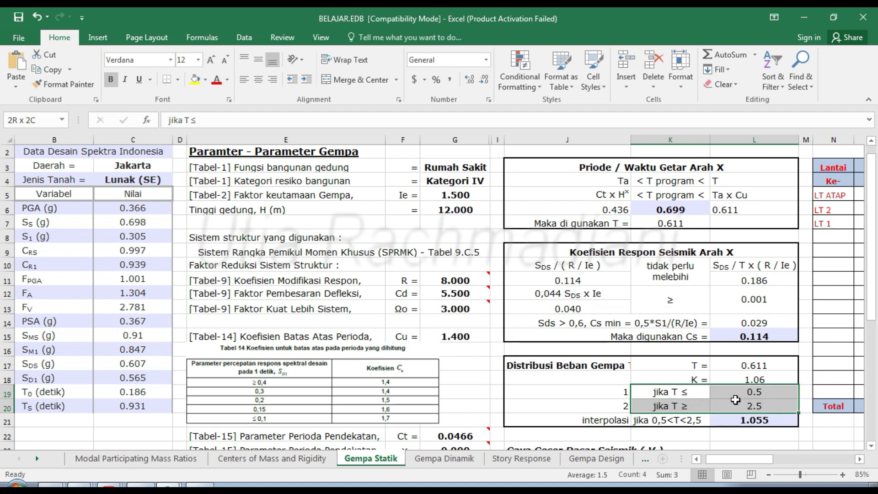
click(699, 391)
click(743, 389)
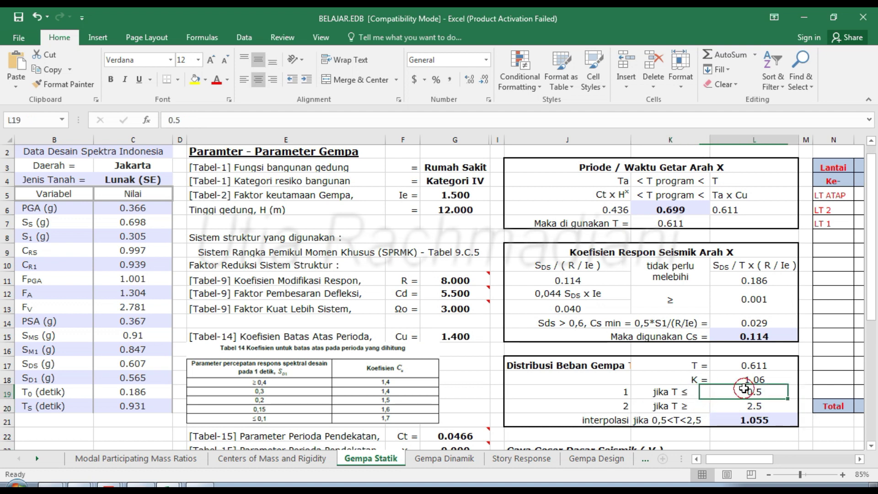
Examine the K values in J19:J20 against their T limits and the interpolation condition in K21
click(610, 391)
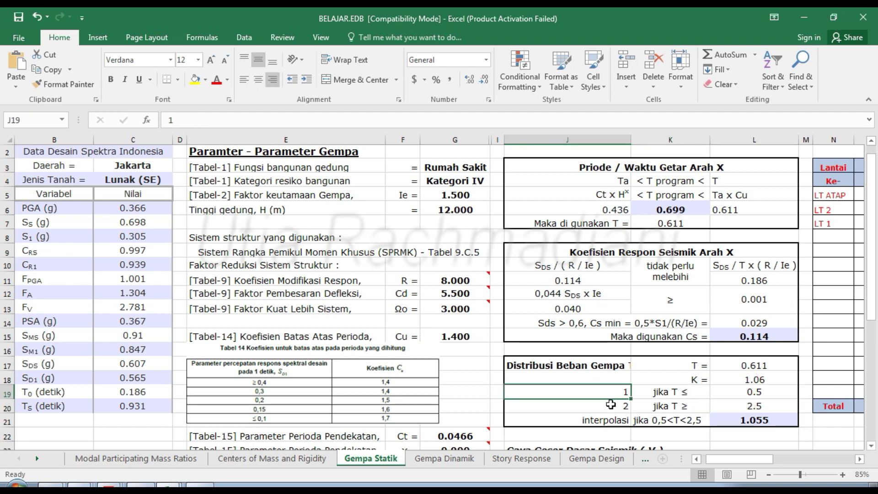
click(710, 406)
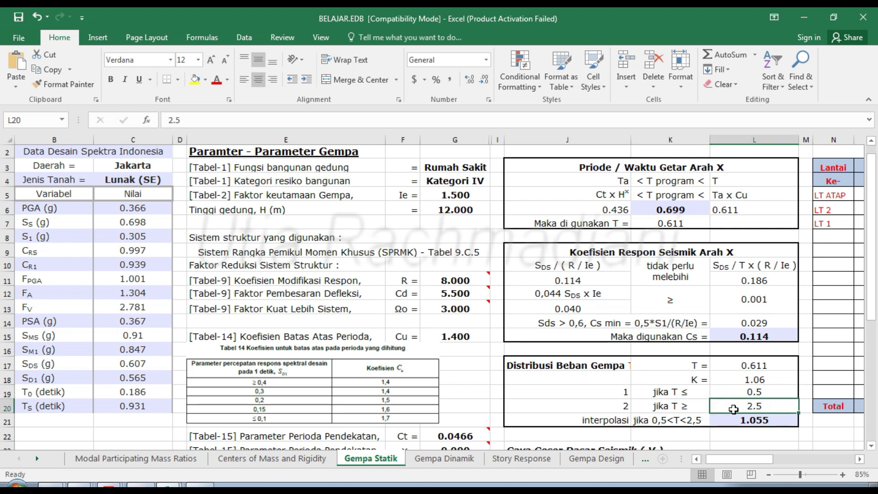
click(615, 405)
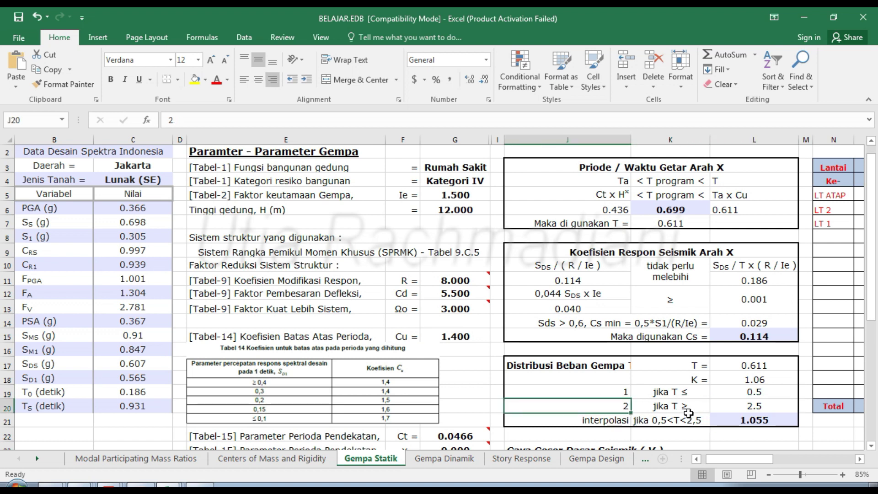
click(665, 421)
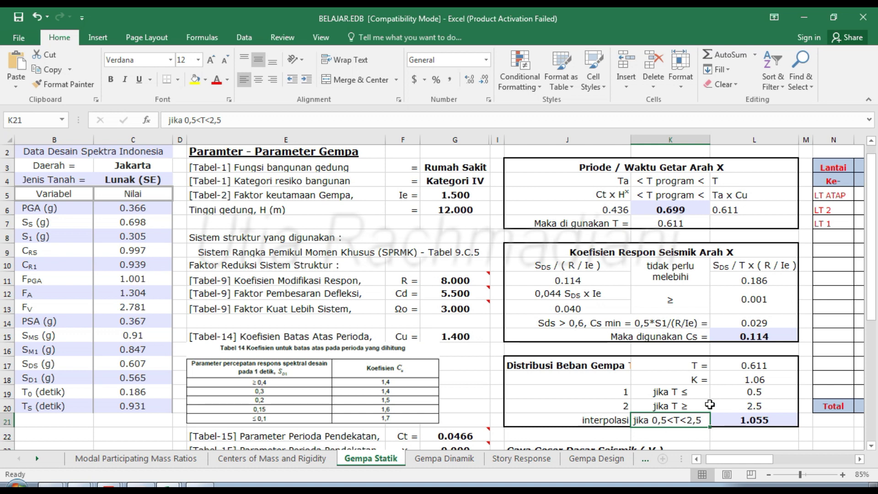
Check the T reference in L17, the IF formula for K in L18 and the interpolation formula in L21
double_click(747, 363)
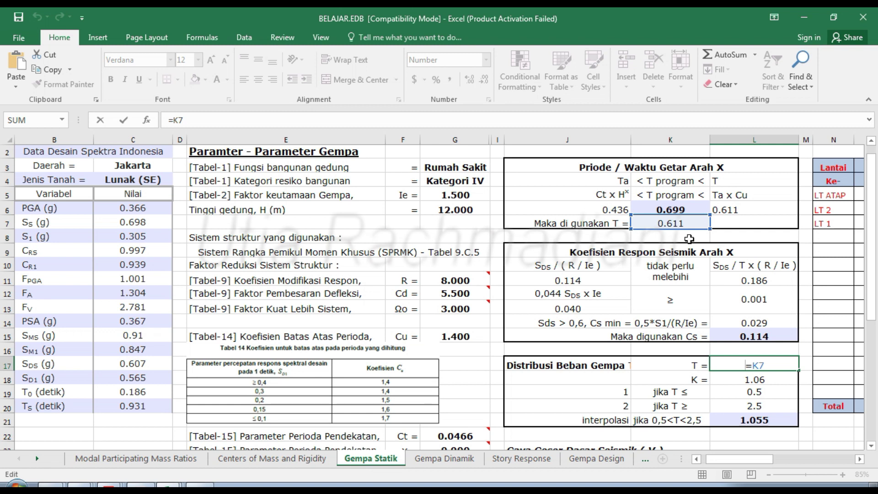
key(Return)
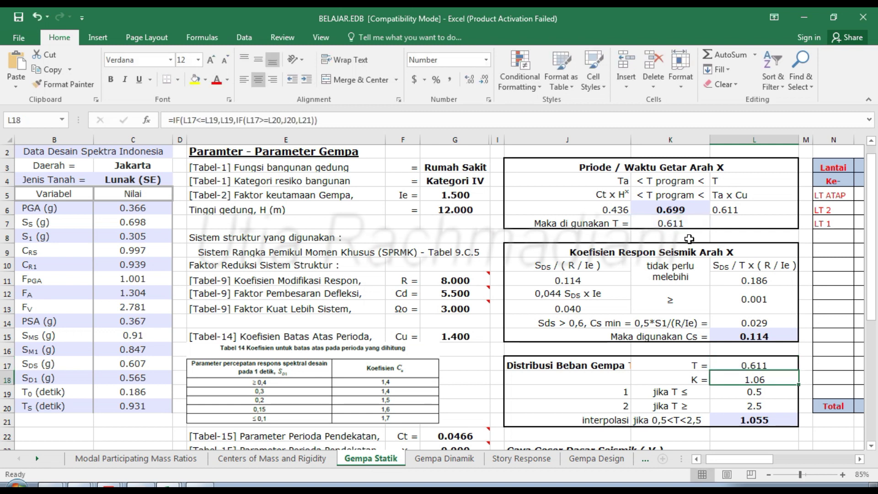
key(Down)
key(Down)
key(Down)
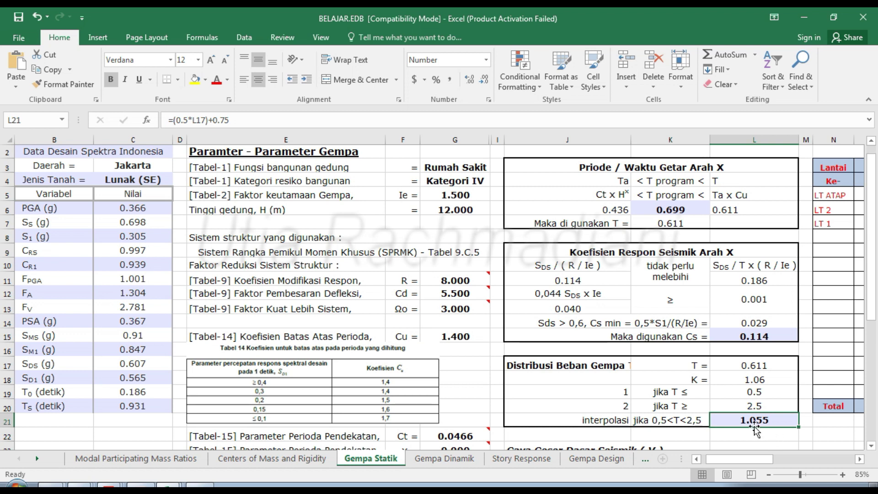
Link N5 of the X-direction static force table to story cell A4 of the Centers of Mass and Rigidity sheet and fill it through N7
click(822, 431)
key(Right)
key(Right)
key(Right)
key(Right)
key(Right)
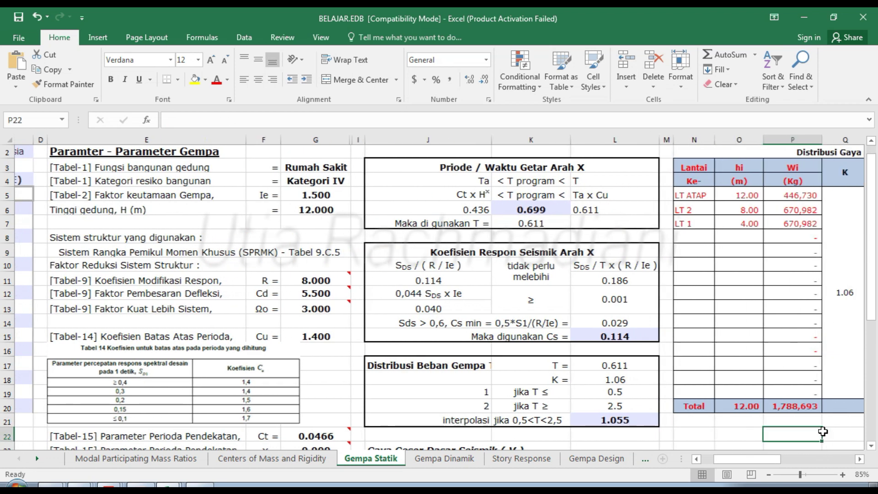
click(463, 195)
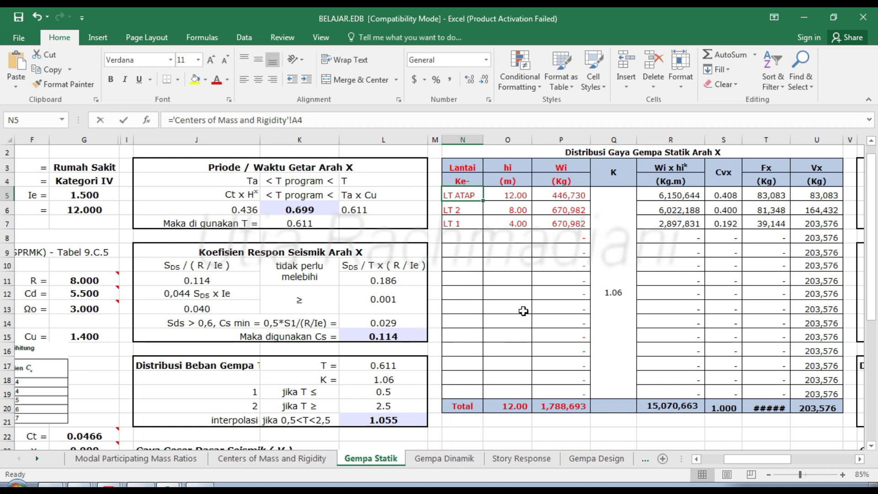
text(=)
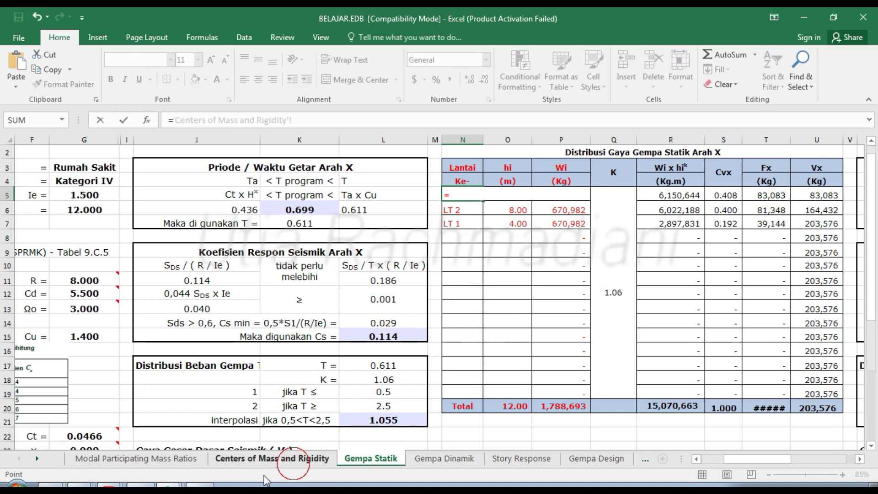
click(294, 461)
click(38, 191)
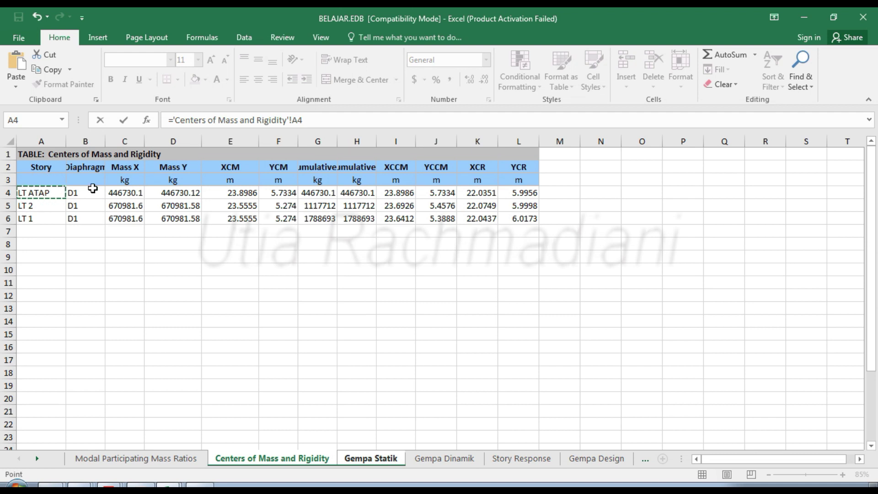
key(Return)
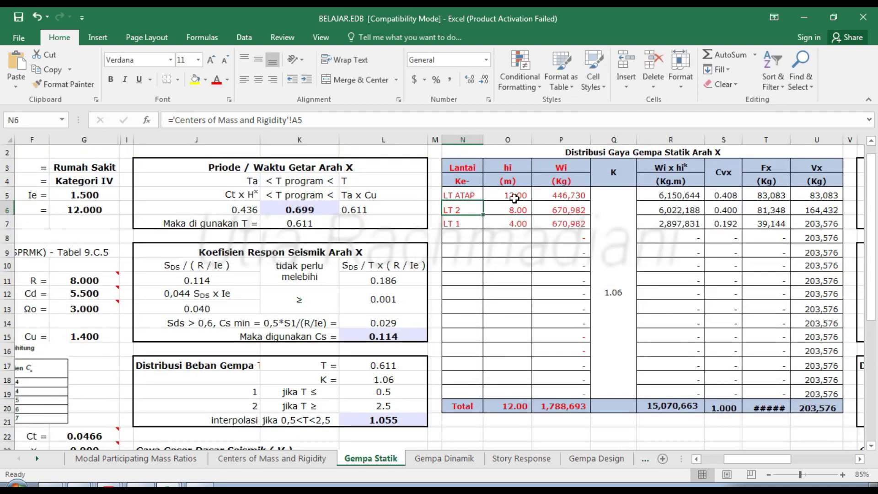
click(476, 194)
drag(483, 202, 483, 229)
Check the floor height formulas hi in O5:O7 of the X-direction force distribution table
double_click(515, 195)
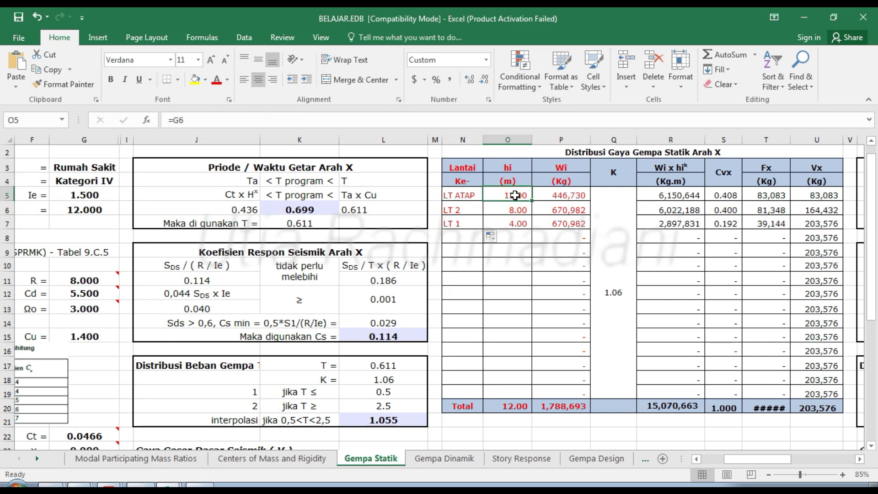
key(Return)
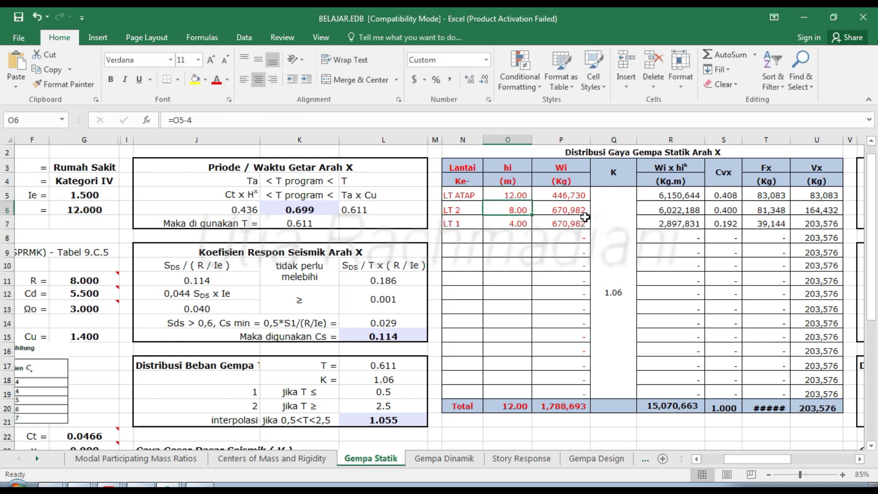
click(515, 223)
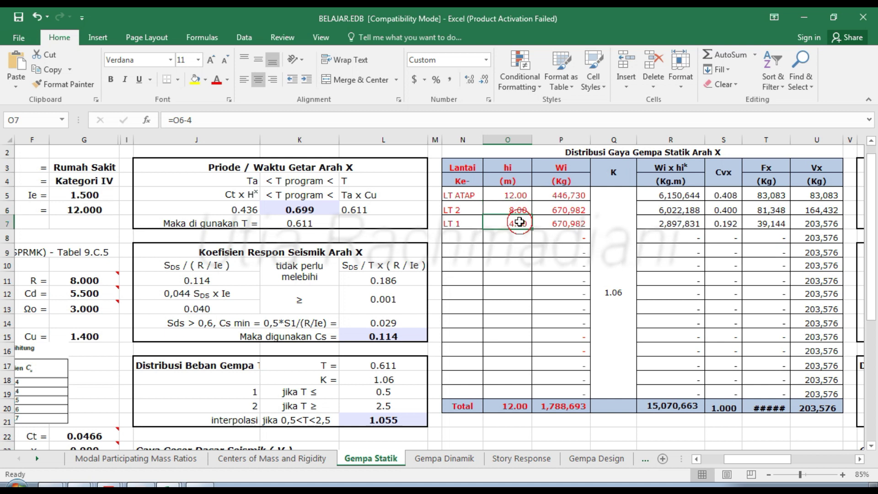
Link the roof weight Wi in P5 to Mass X cell C4 of the Centers of Mass and Rigidity sheet and fill it through P7
click(549, 194)
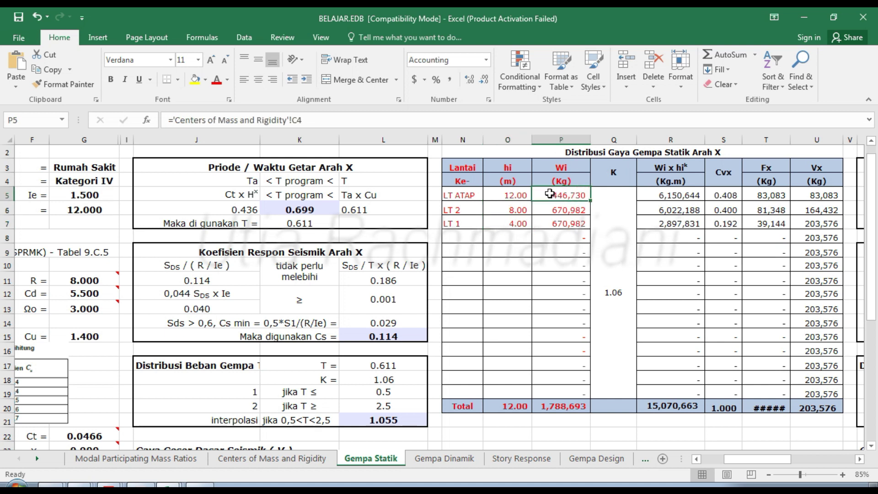
double_click(579, 194)
key(BackSpace)
key(BackSpace)
click(272, 458)
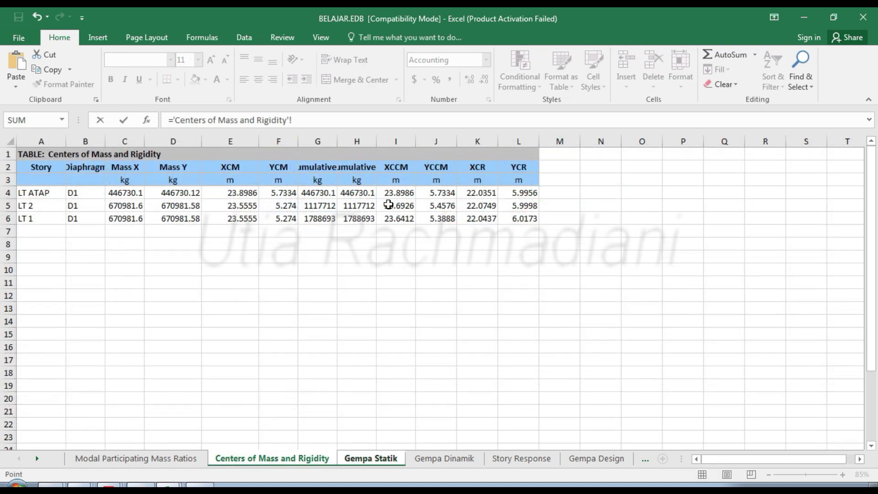
click(150, 192)
key(Return)
click(586, 196)
drag(586, 196, 584, 232)
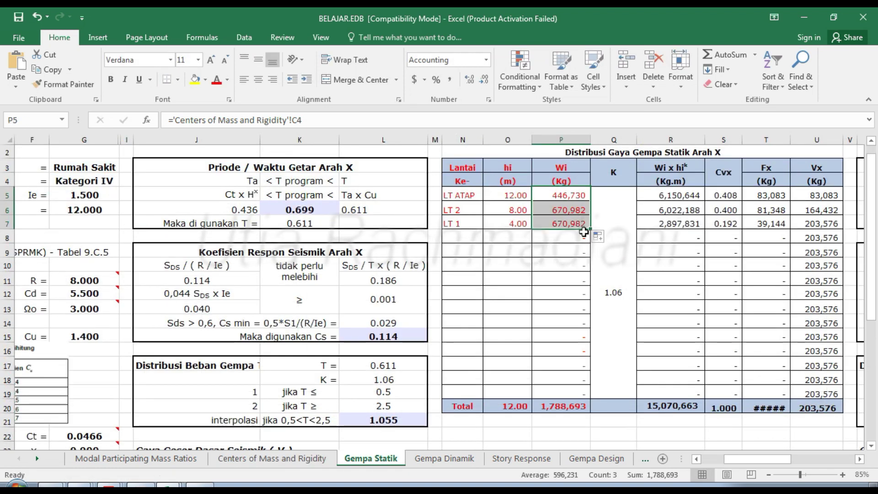
Inspect the K reference in Q5 and trace the Wi x hi^k formulas in R5 and R6
click(627, 319)
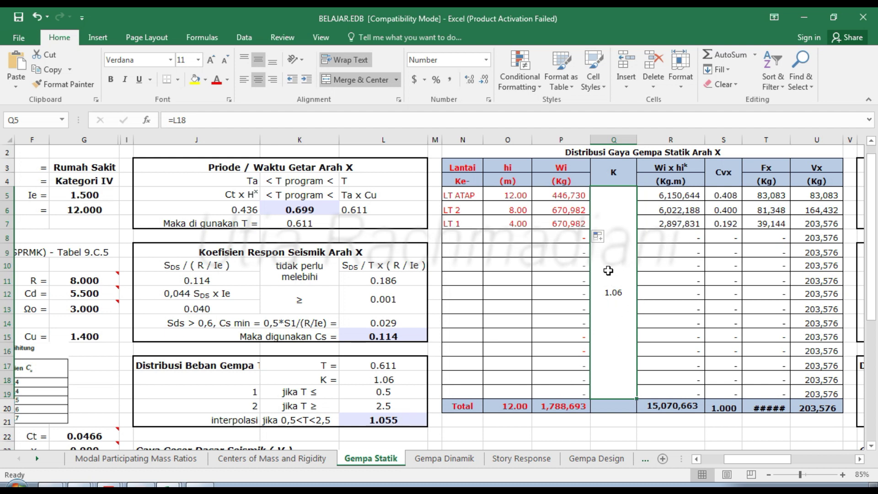
click(673, 168)
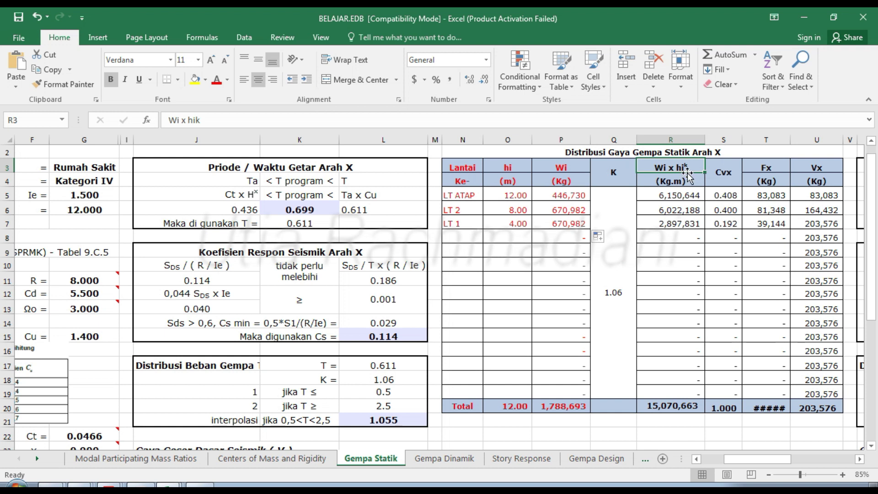
double_click(681, 197)
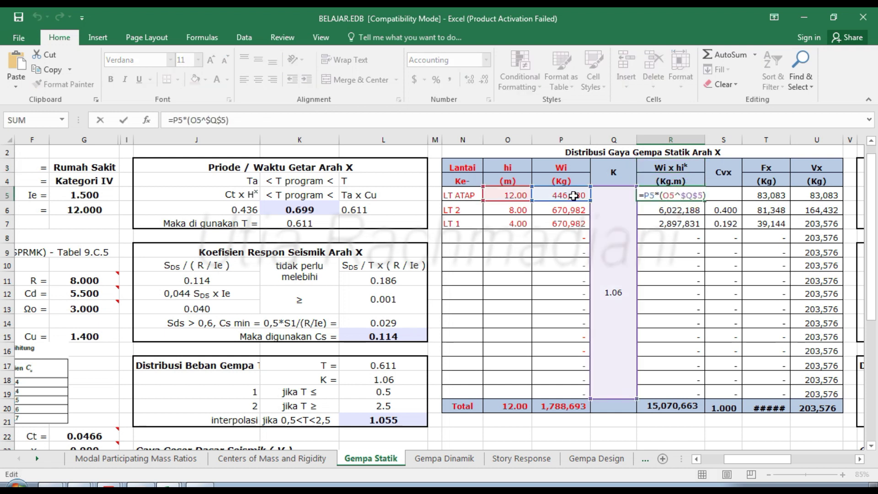
key(Return)
double_click(677, 204)
key(Return)
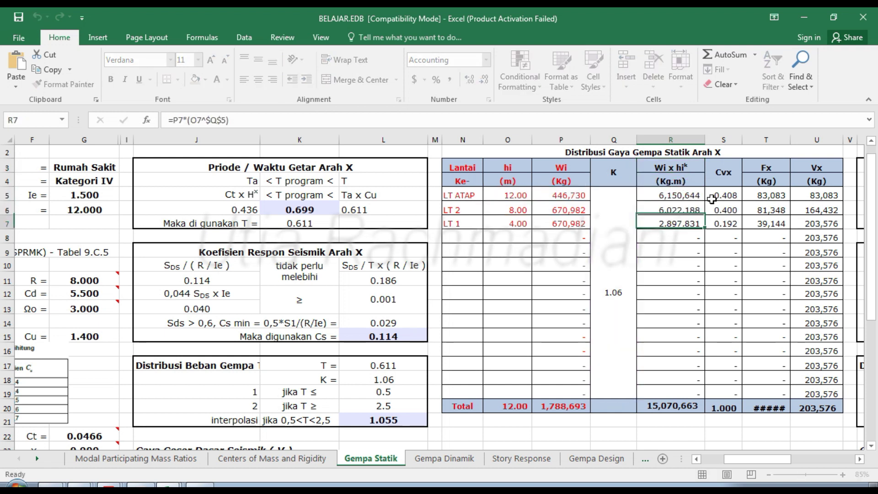
Check the Cvx formula in S5 that divides R5 by the total in R20, and the Cvx sum in S20
click(714, 208)
click(721, 172)
click(725, 195)
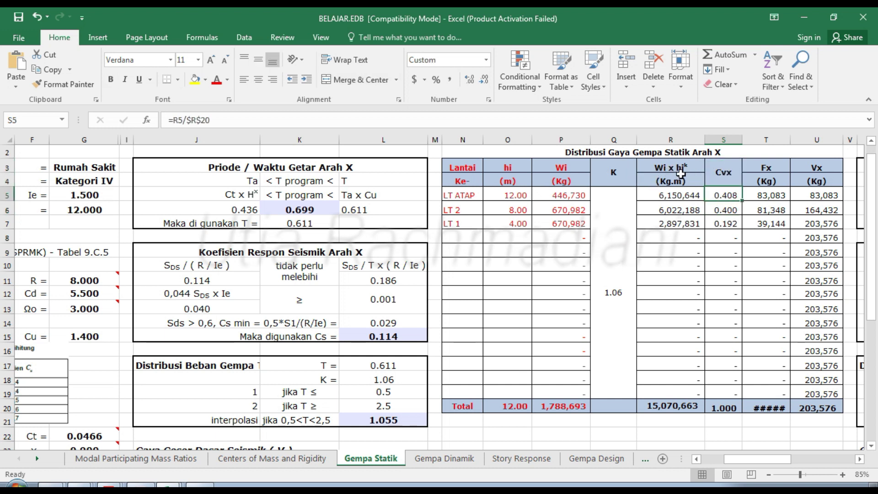
double_click(717, 195)
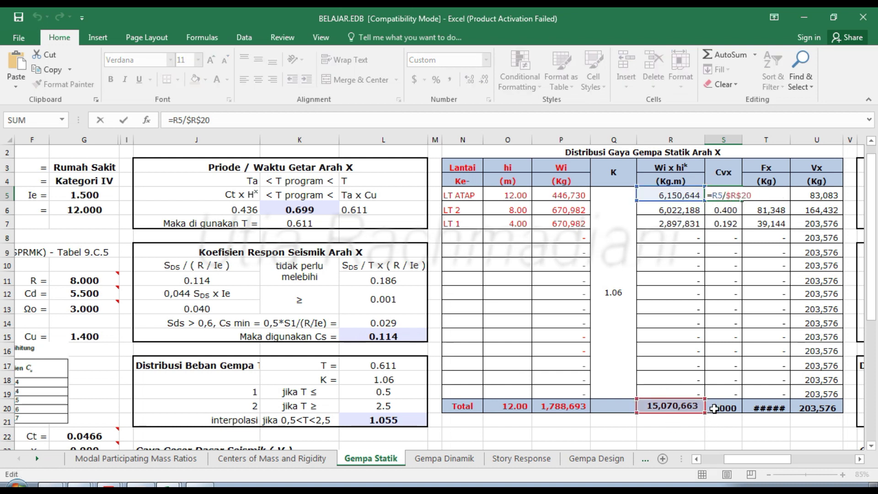
key(Return)
click(733, 406)
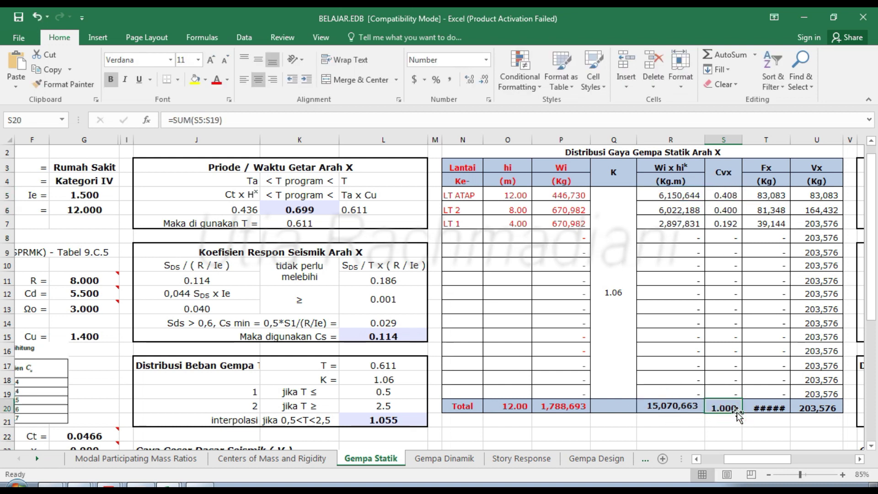
double_click(727, 407)
key(Return)
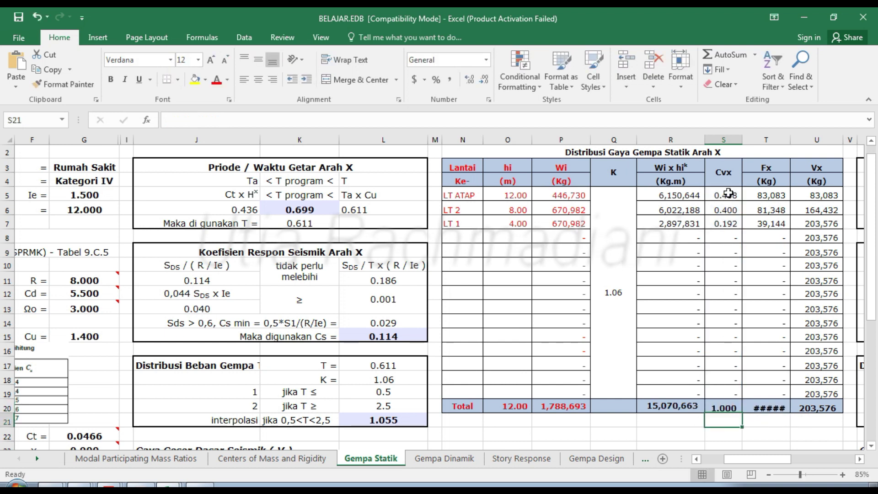
click(727, 198)
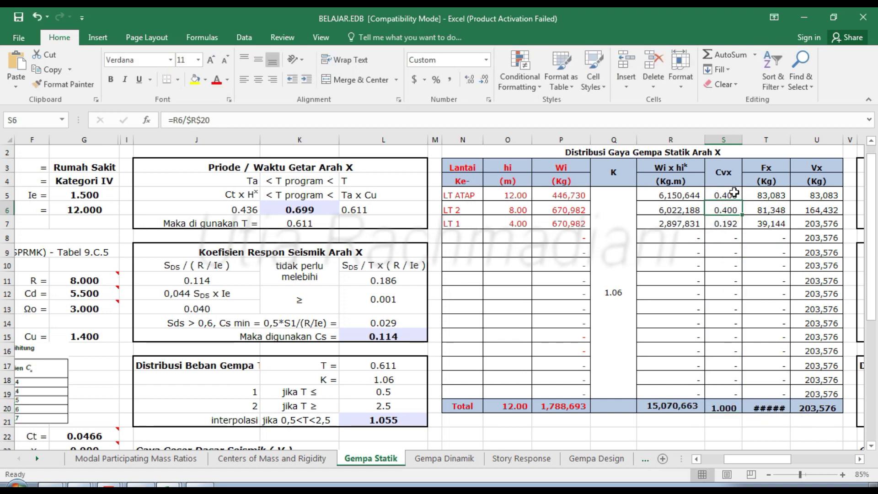
Trace the Fx formula in T5 to Cvx in S5 and the base shear in K24
double_click(765, 196)
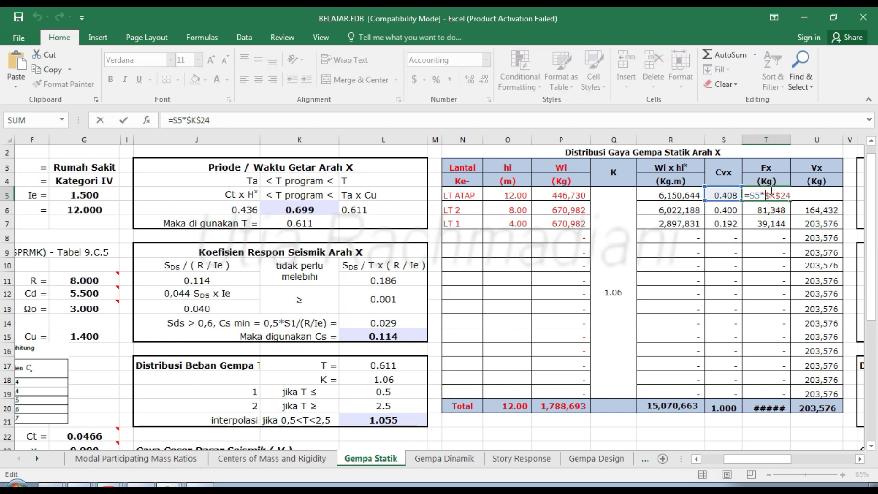
scroll(772, 192, down, 1)
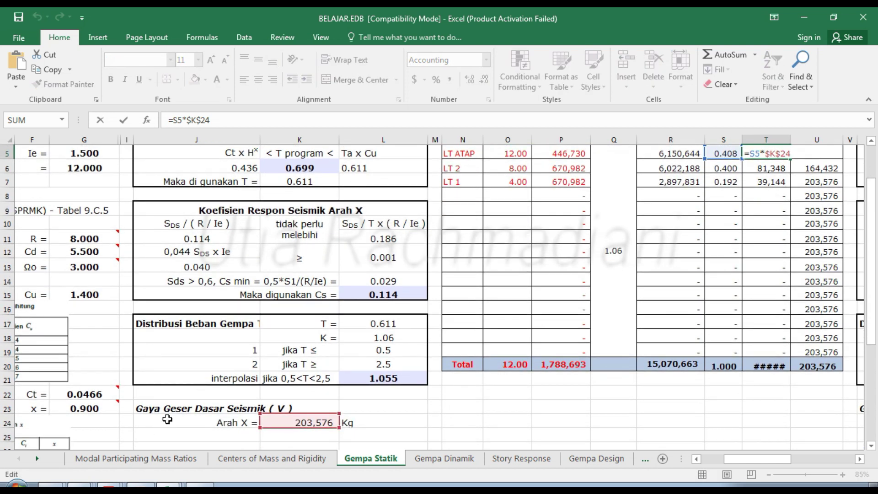
key(Return)
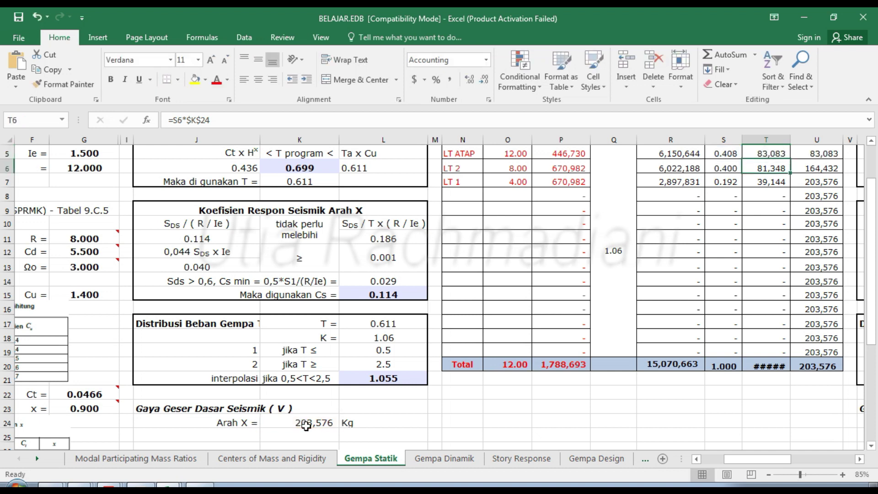
Inspect the X-direction base shear formula in K24 and trace its references to Cs in L15 and total weight in P20
click(309, 424)
double_click(309, 424)
key(Escape)
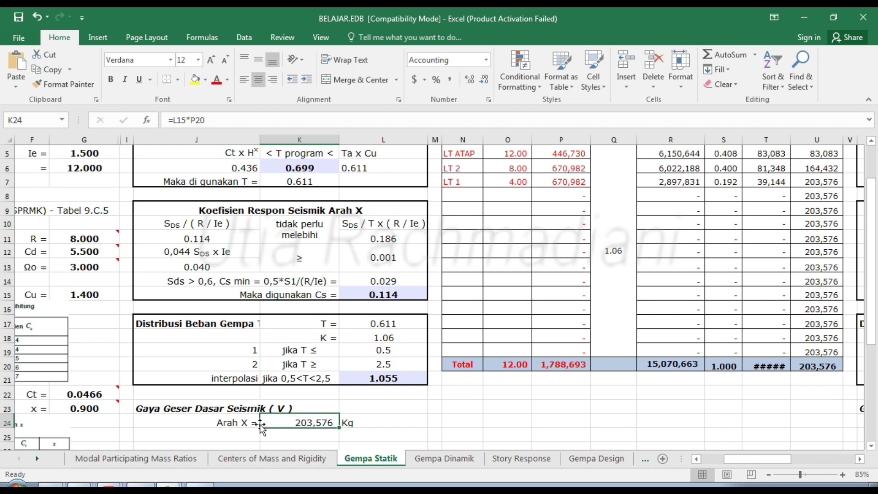
double_click(291, 421)
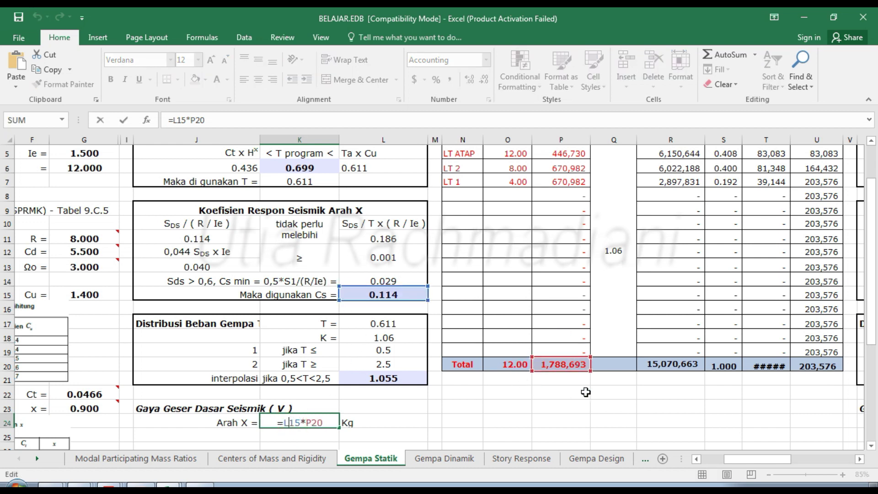
key(Return)
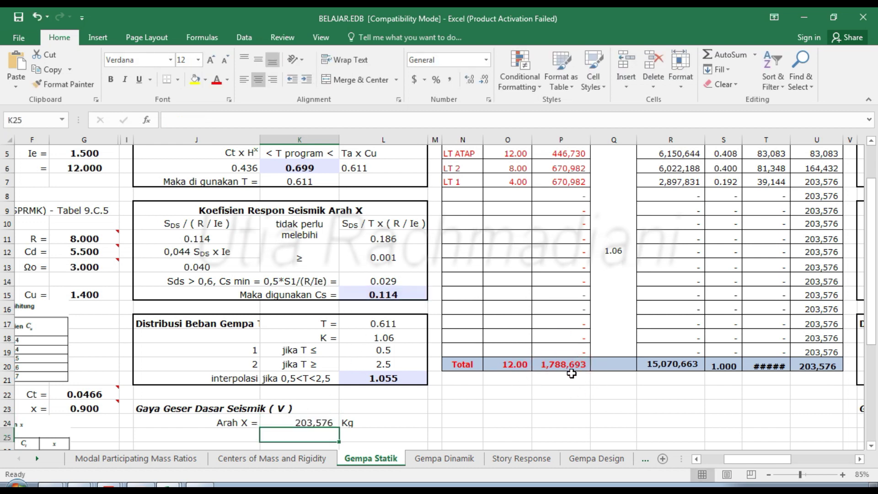
double_click(282, 422)
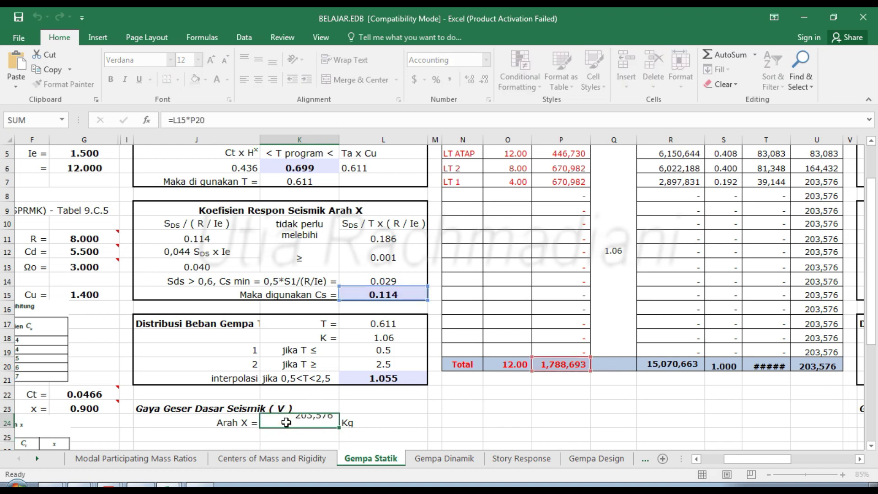
key(Return)
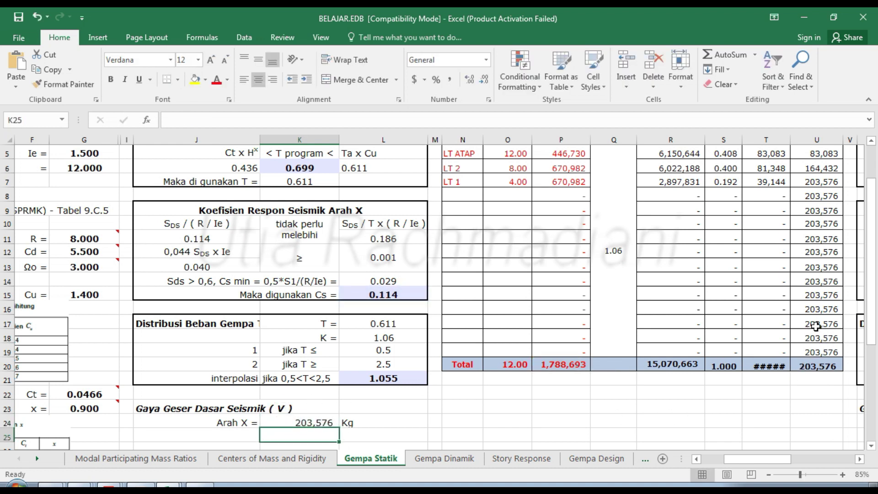
Check the cumulative Vx formula in U7 and compare it with the X-direction base shear in K24
click(761, 284)
scroll(777, 278, up, 2)
click(836, 180)
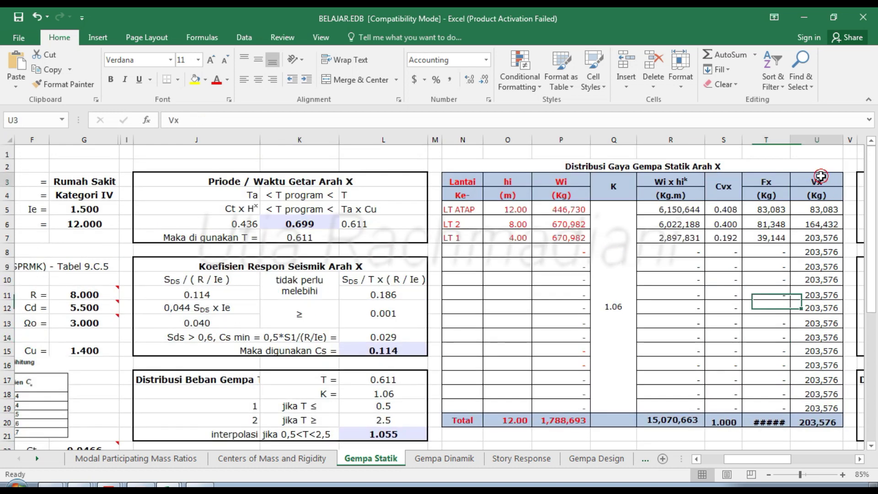
click(816, 237)
scroll(539, 289, down, 1)
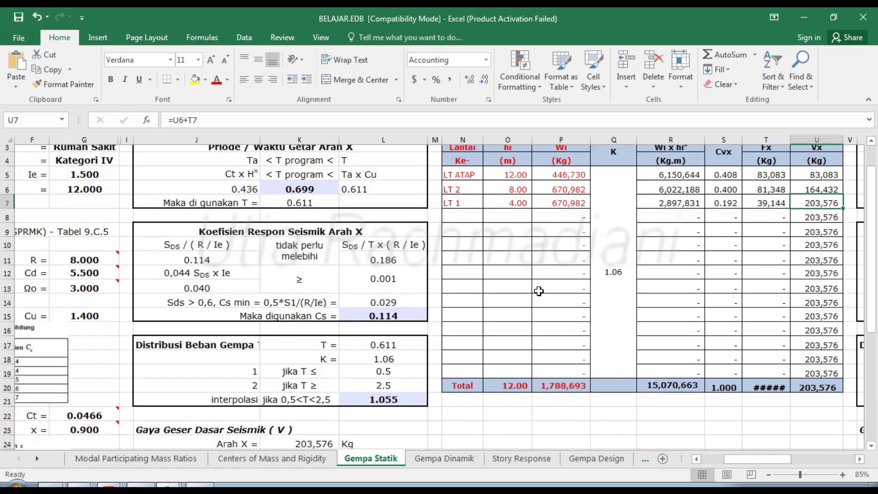
click(313, 436)
click(680, 227)
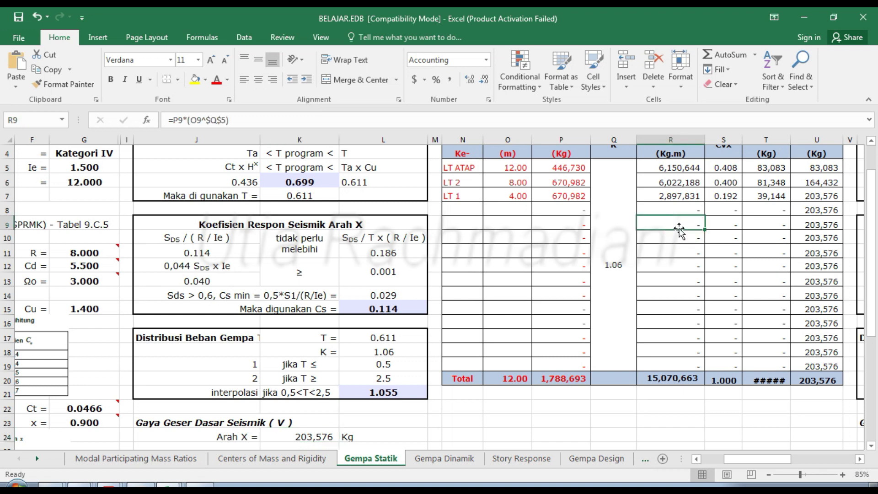
Go through the Y-direction period and coefficient tables across row 5 to the Vy column in AH5
scroll(681, 230, up, 1)
click(830, 210)
key(Right)
key(Right)
key(Right)
key(Right)
key(Right)
key(Right)
key(Right)
key(Right)
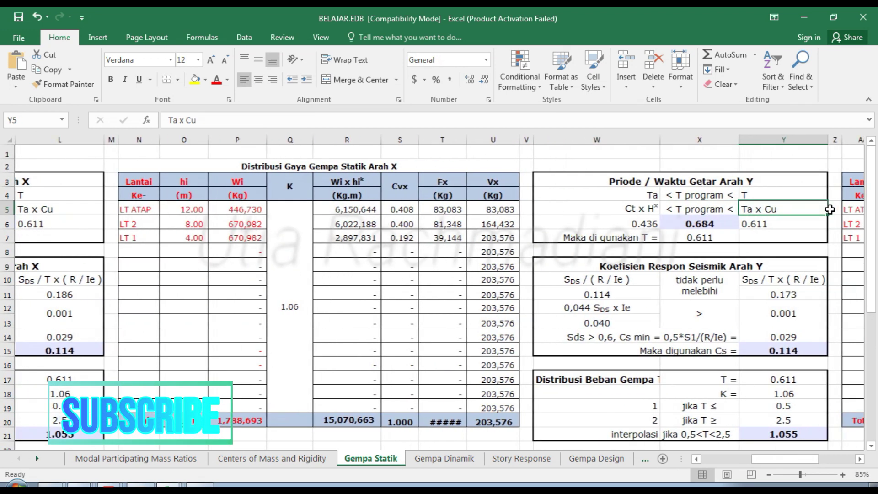
key(Right)
key(Right)
key(Right)
key(Right)
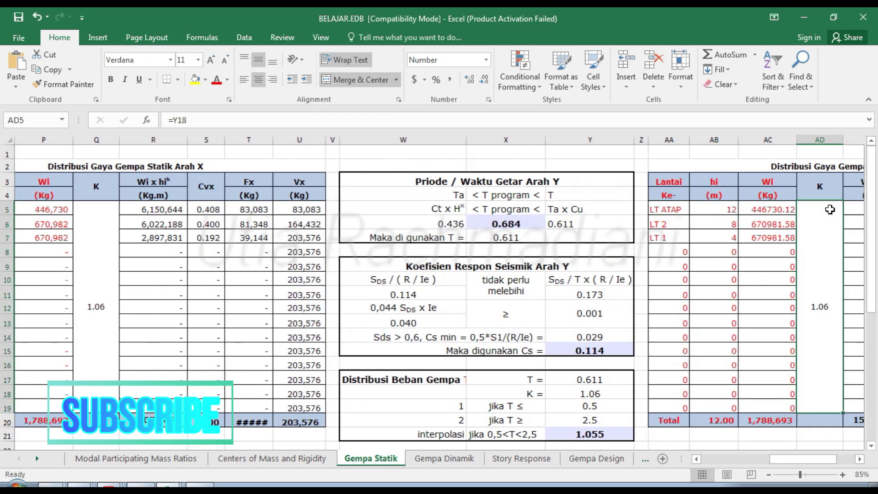
key(Right)
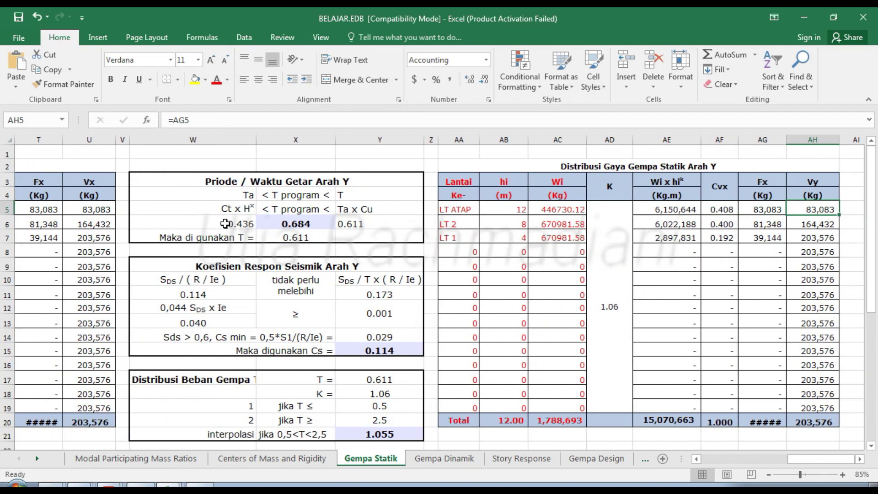
Link the Y-direction program period in X6 to the mode 2 period in C5 of Modal Participating Mass Ratios
click(309, 224)
text(=)
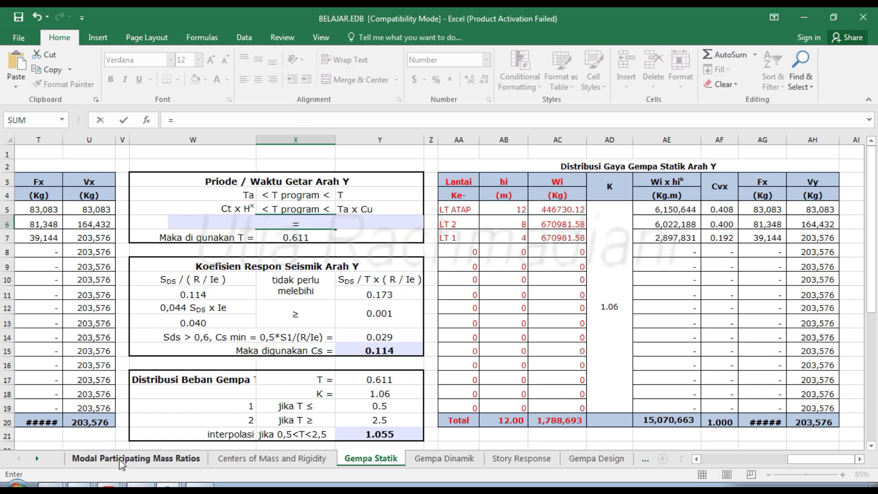
click(122, 459)
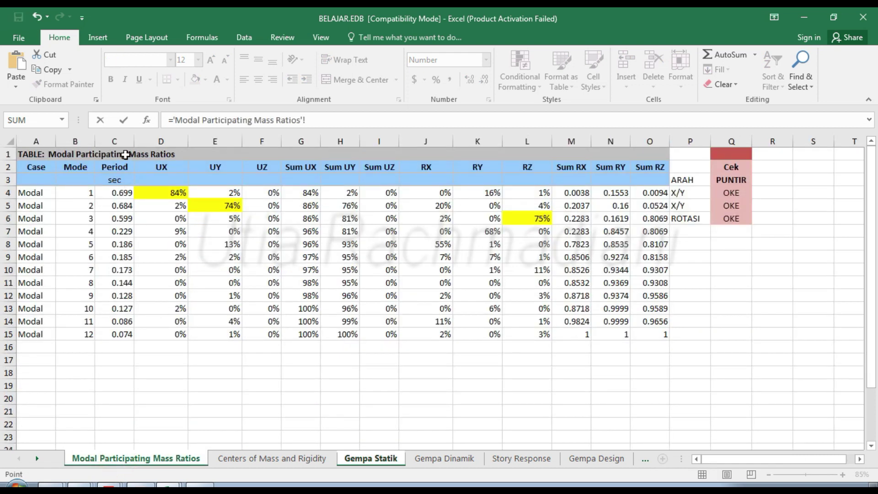
click(110, 206)
key(Return)
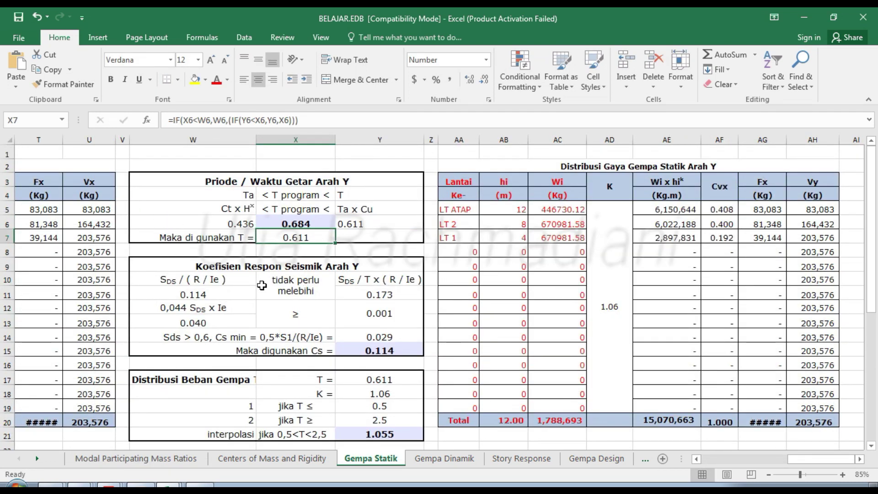
Inspect the Y-direction seismic coefficient formula in W11, the interpolated K in Y21 and the hi reference in AB8
click(261, 285)
click(200, 296)
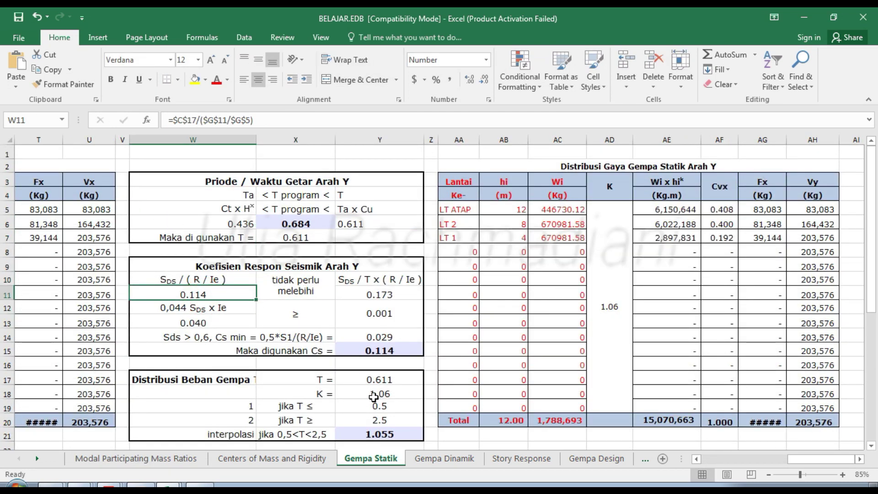
click(379, 434)
click(502, 252)
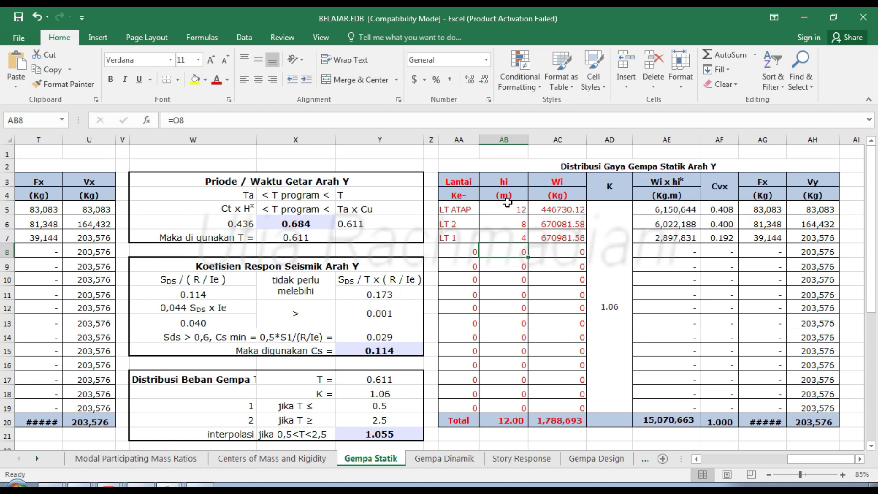
Link AA5 to the story name in A4 of Centers of Mass and Rigidity and fill it down to AA7
click(460, 209)
text(=)
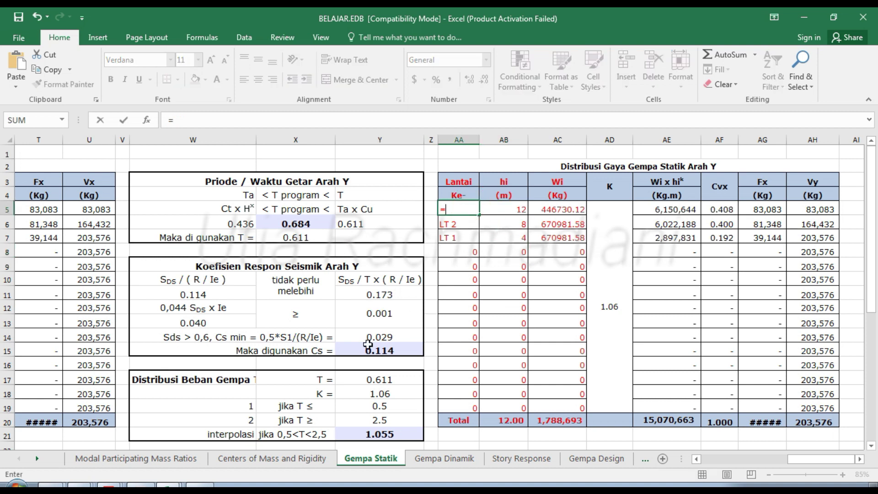
click(265, 458)
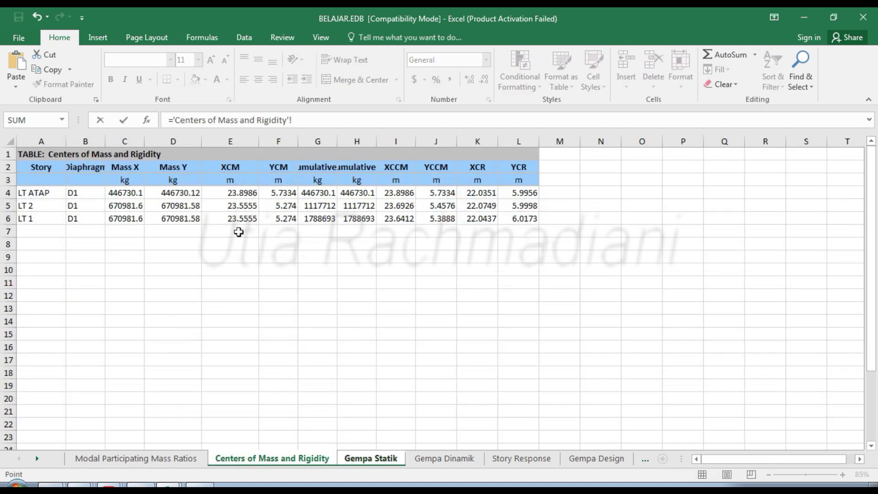
click(43, 192)
key(Return)
drag(478, 214, 470, 242)
Check the hi reference in AB5 and the Wi reference in AC5 of the Y-direction table
click(521, 209)
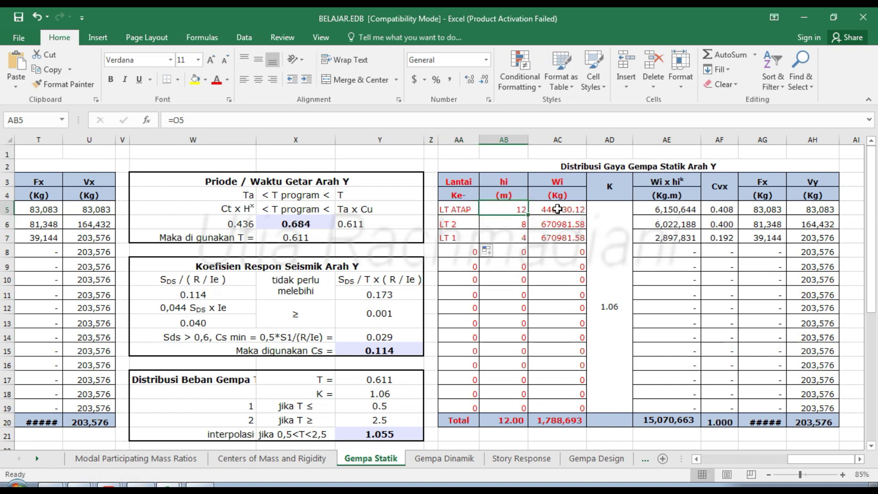
double_click(558, 209)
key(Return)
click(508, 209)
Link the Y-direction floor name in AA5 to N5 of the X-direction table and fill it down to AA7
click(475, 210)
text(=)
key(Left)
key(Left)
key(Left)
key(Left)
key(Left)
key(Left)
key(Left)
key(Left)
key(Left)
key(Left)
key(Left)
key(Left)
key(Left)
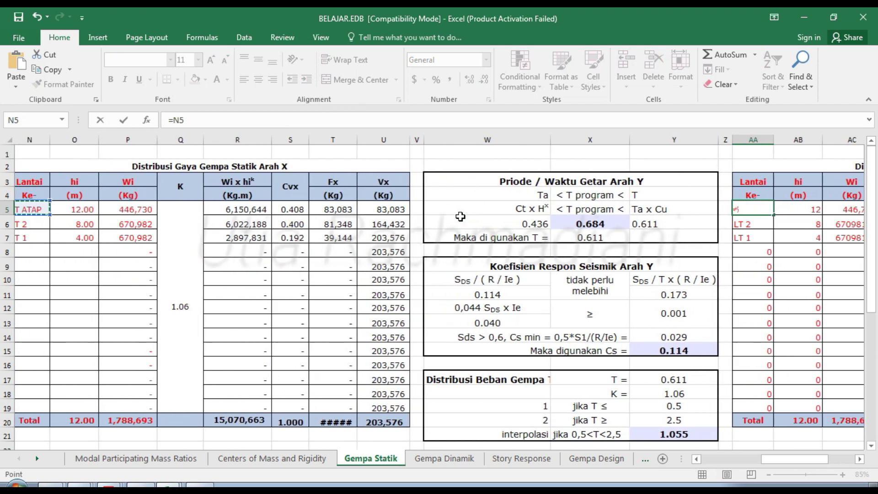
key(Return)
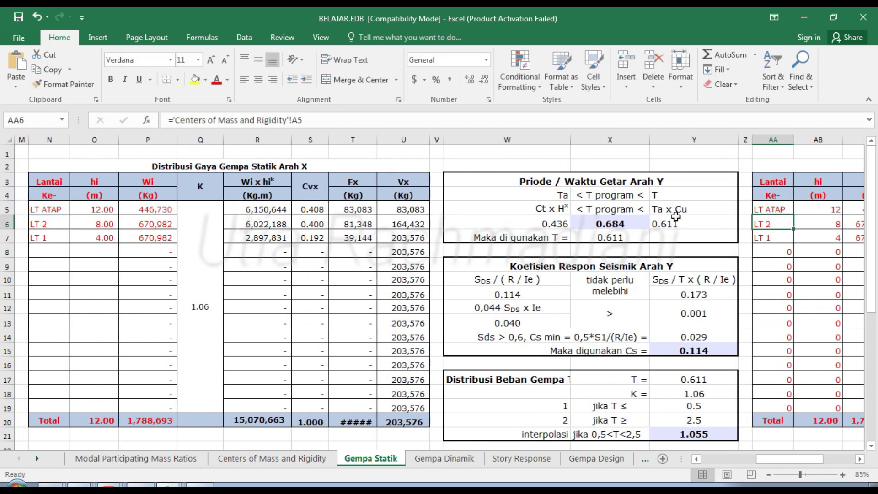
click(785, 211)
drag(795, 215, 738, 242)
Examine the Y-direction force distribution through to the cumulative Vy formula in AH7
scroll(737, 231, down, 1)
key(Right)
key(Right)
key(Right)
key(Right)
key(Right)
key(Right)
key(Right)
key(Down)
key(Down)
scroll(518, 408, up, 1)
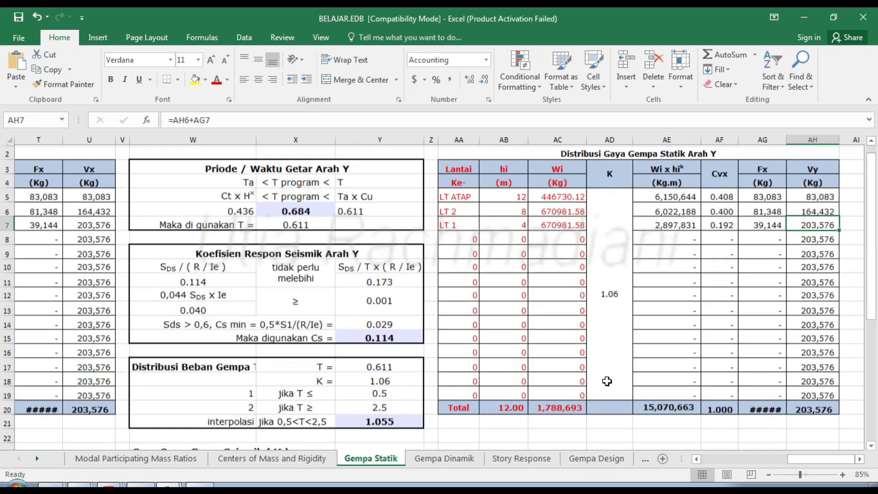
scroll(830, 233, down, 1)
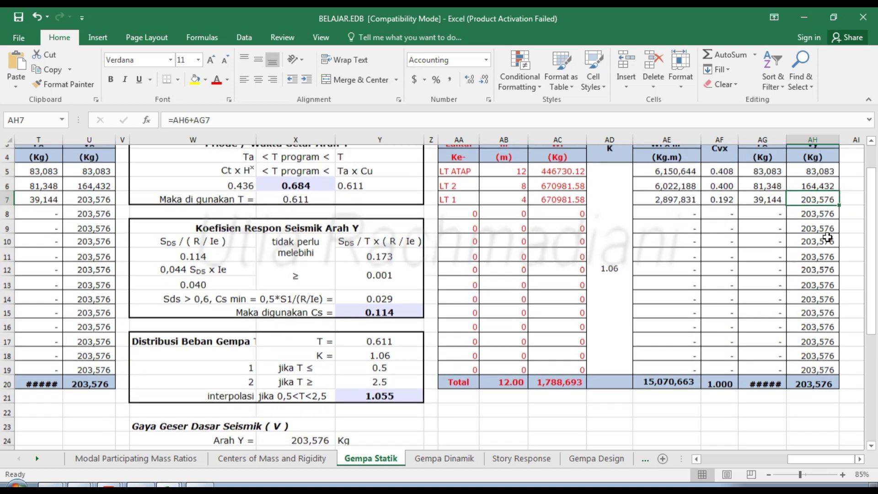
Trace the Y-direction base shear formula in X24 to Cs in Y15 and total weight in AC20
click(314, 438)
double_click(314, 437)
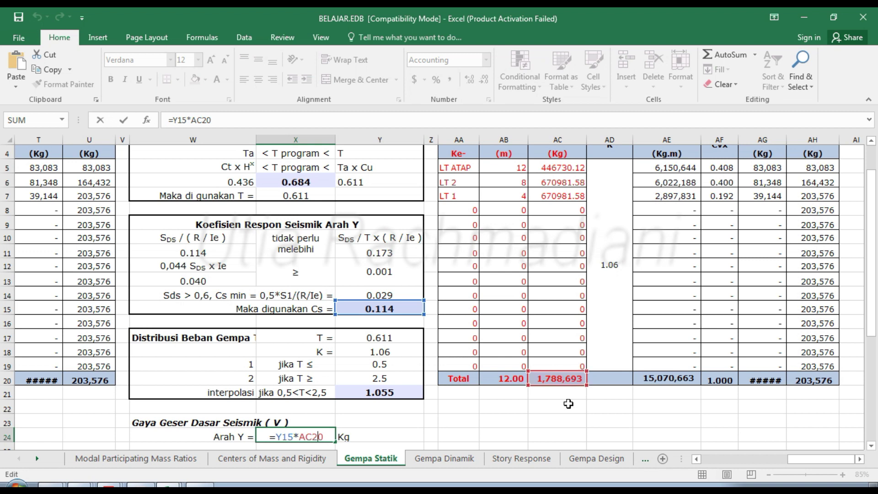
key(Return)
Review the Y-direction period table, including the Ta x Cu limit in Y6 and the governing T formula in X7
scroll(579, 387, up, 1)
click(590, 165)
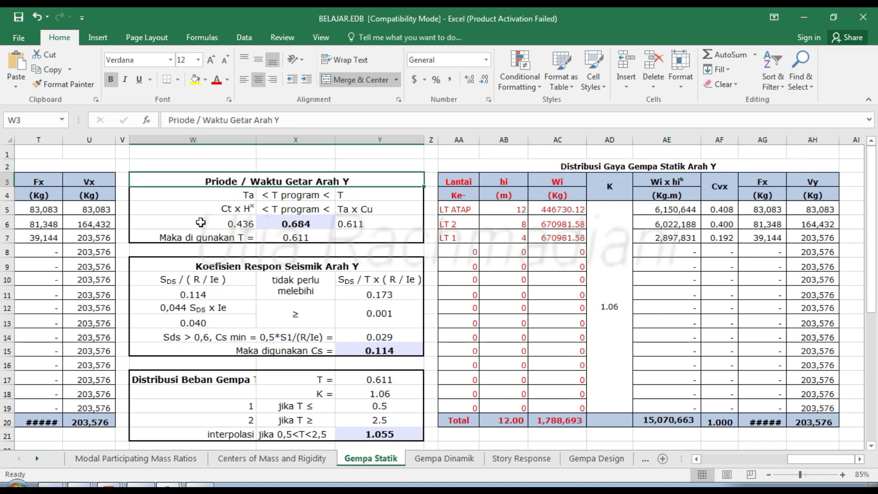
click(267, 235)
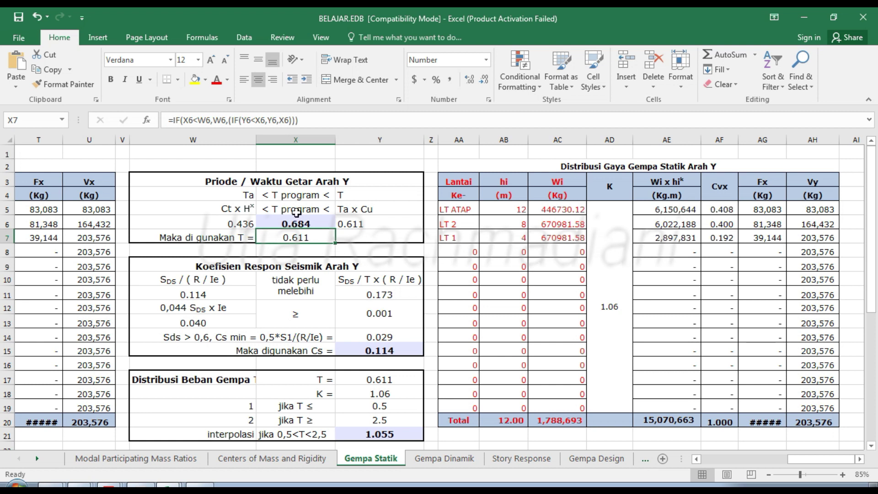
click(358, 223)
click(320, 237)
Recheck the Y-direction base shear in X24, the program period in X6 and the seismic response coefficient table
scroll(339, 353, down, 3)
click(194, 338)
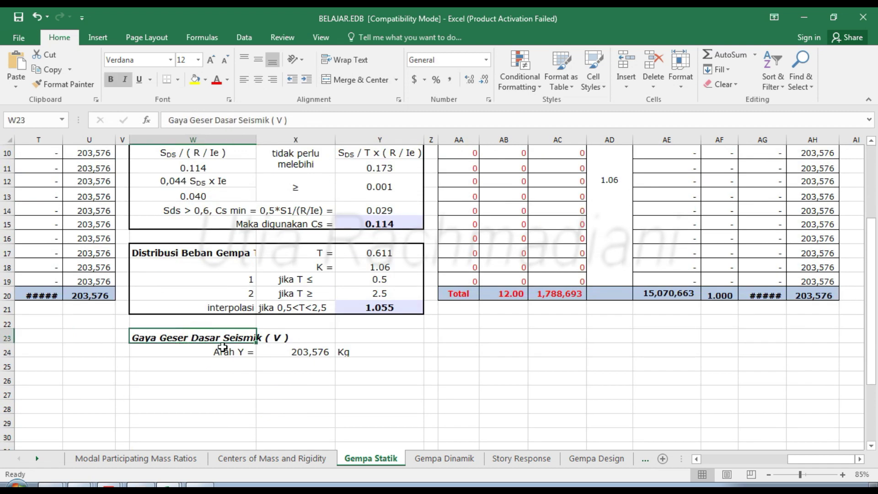
click(285, 351)
scroll(299, 309, up, 3)
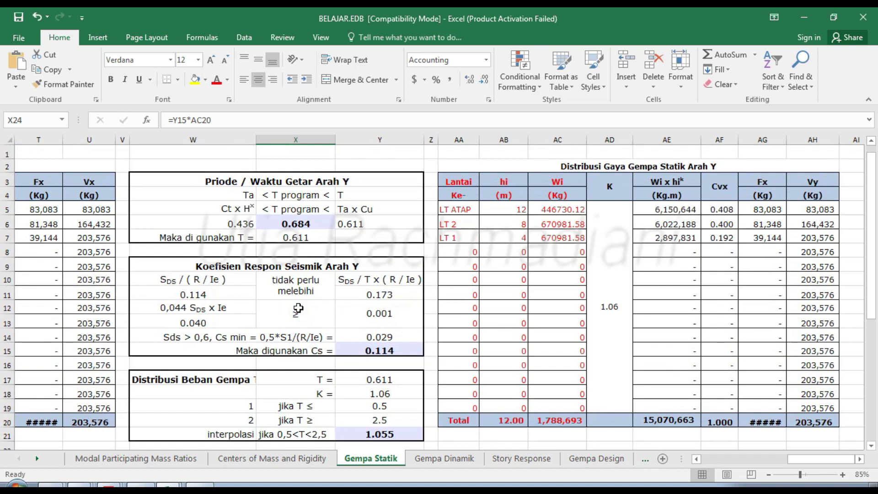
click(303, 225)
click(295, 265)
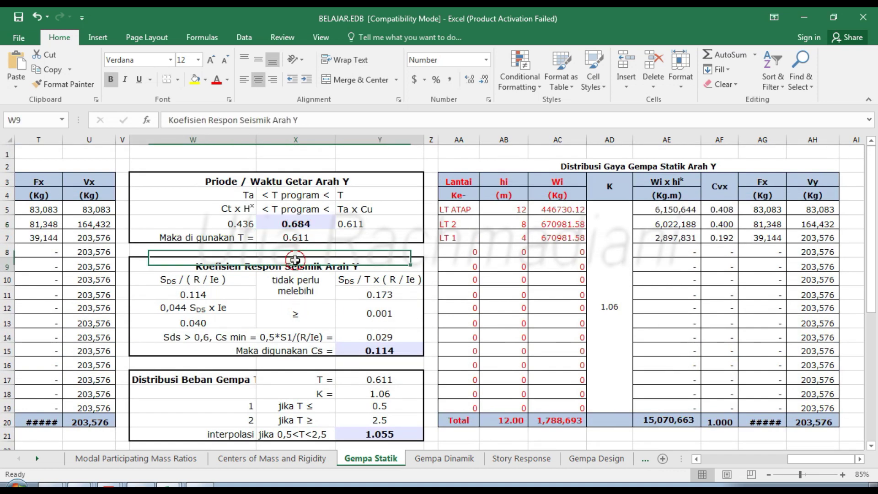
Open the Gempa Dinamik sheet and review the Indonesian design spectrum data for Jakarta, soil type Lunak (SE)
click(436, 459)
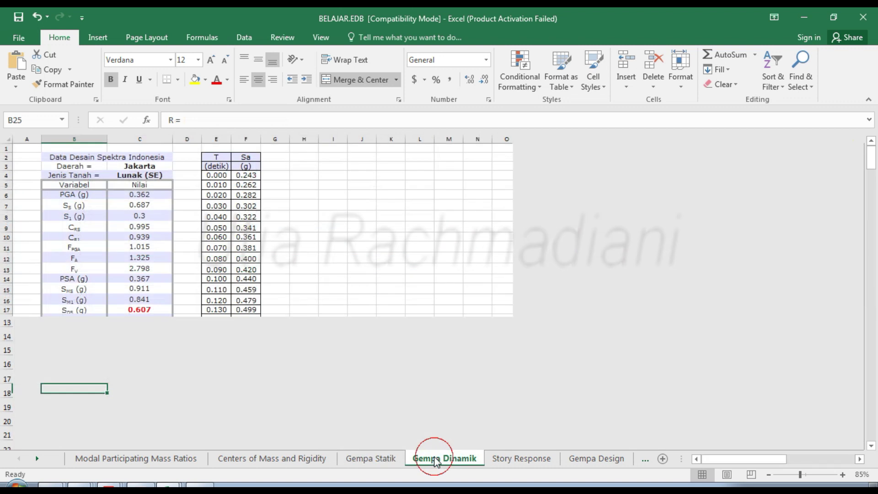
click(192, 298)
key(Left)
key(Left)
key(Left)
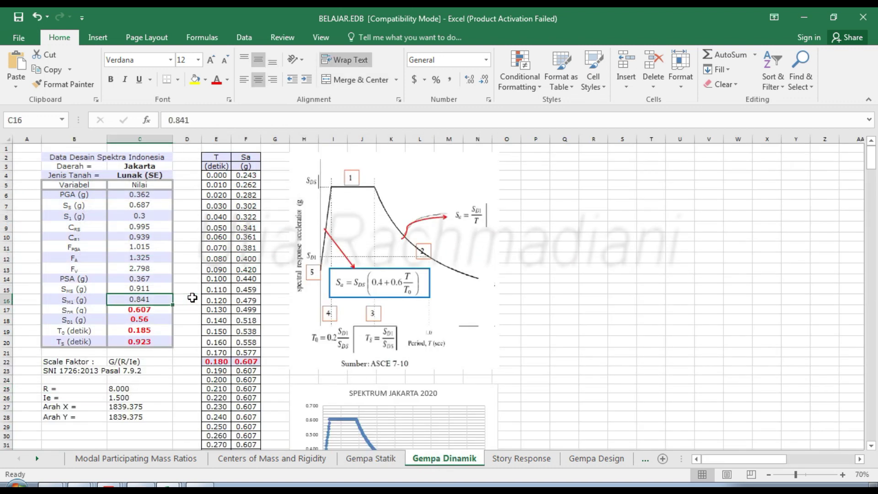
click(75, 195)
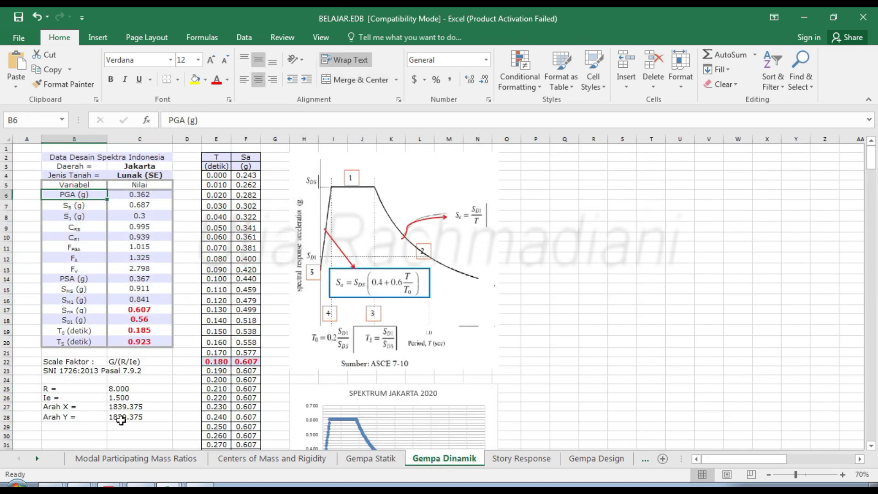
click(94, 234)
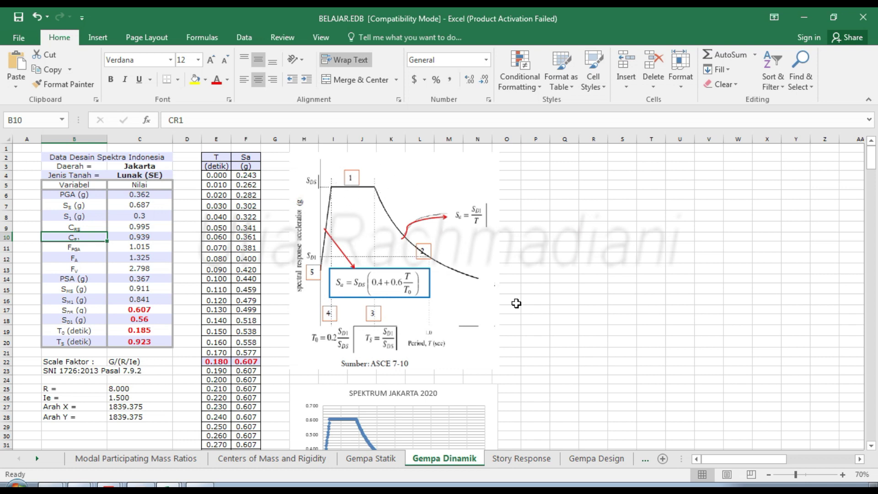
Enlarge the Gempa Dinamik sheet to 85% and examine the ASCE 7-10 response spectrum diagram with its Sa formulas
ctrl+scroll(157, 304, up, 1)
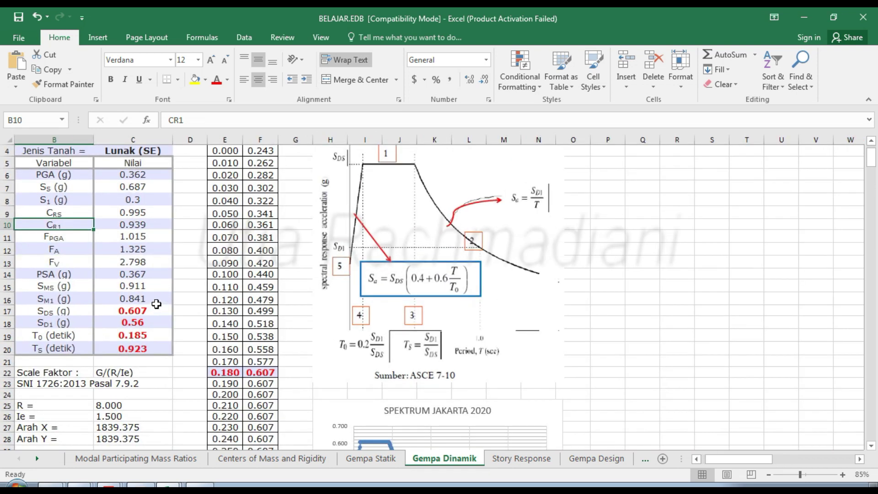
drag(709, 459, 703, 462)
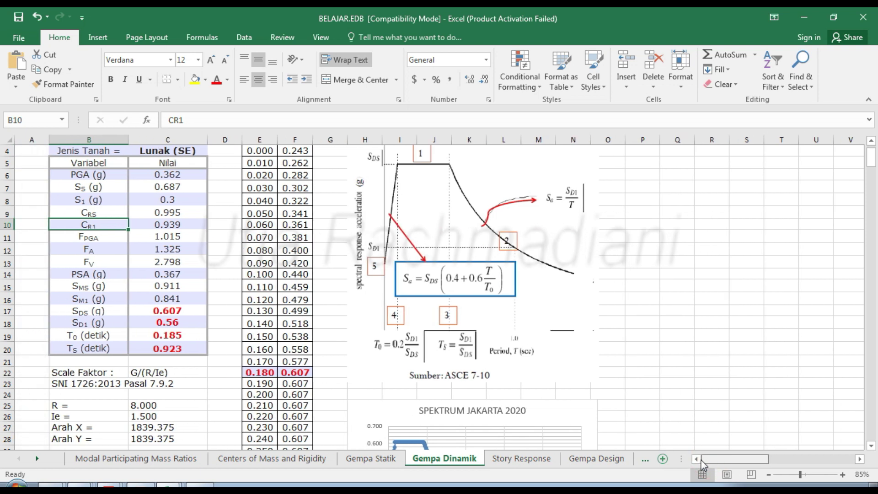
click(31, 287)
scroll(159, 275, up, 1)
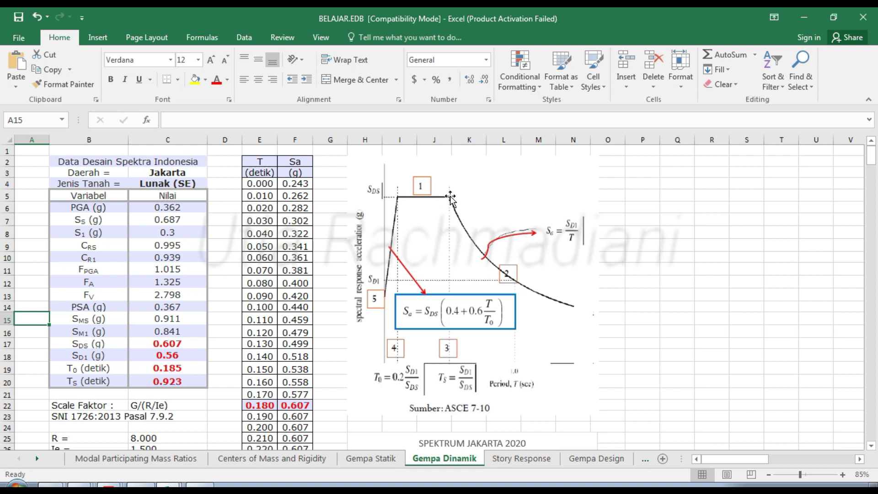
click(642, 307)
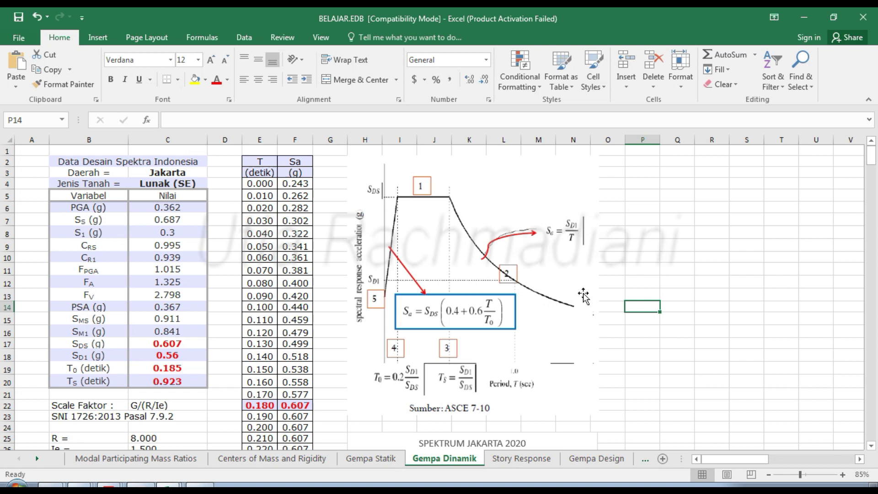
Inspect the T0 value in C19 and the T and Sa columns of the spectrum table
click(328, 226)
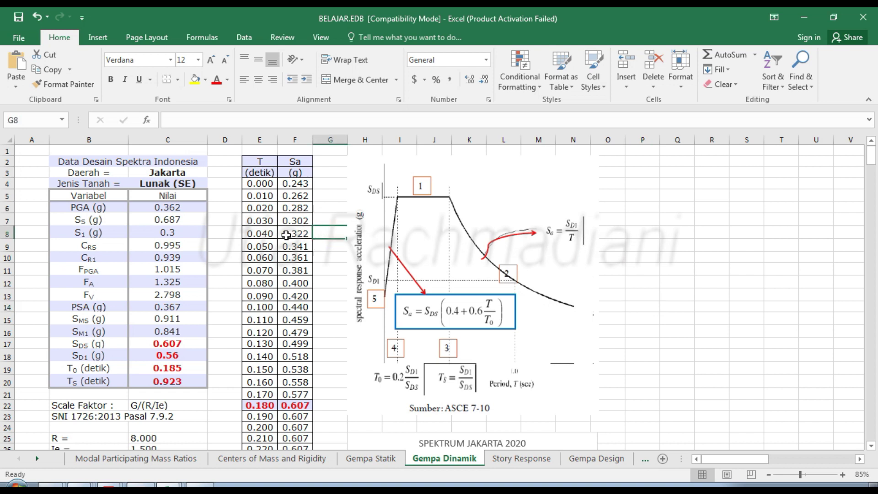
scroll(221, 254, down, 1)
scroll(160, 320, up, 1)
click(184, 368)
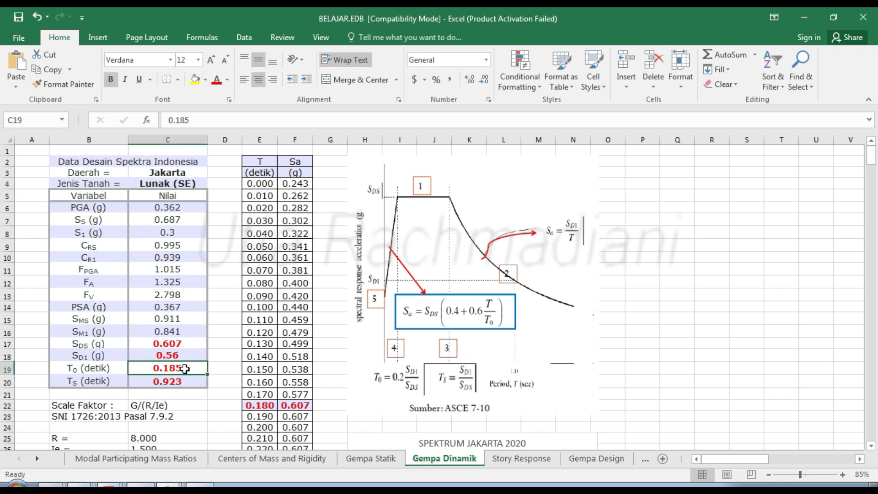
click(260, 161)
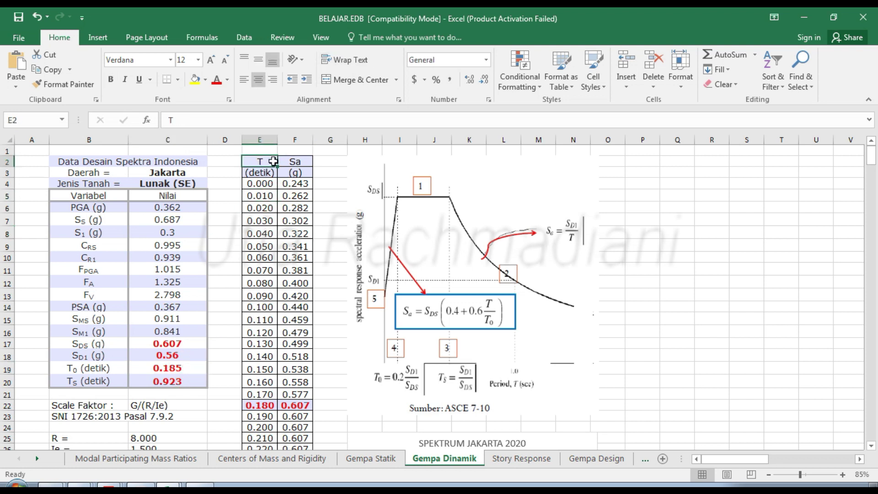
Inspect the first period values in E4 and E5, the T0 value in C19 and the matching T and Sa cells in row 22
click(260, 184)
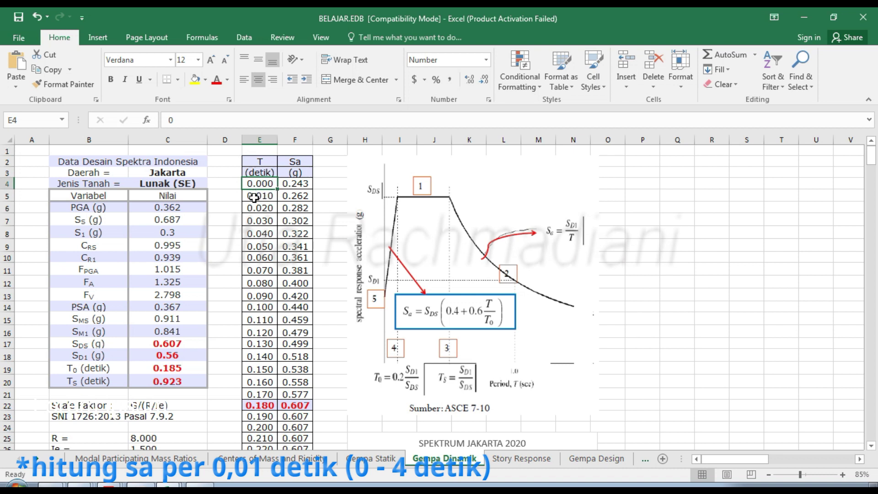
click(267, 200)
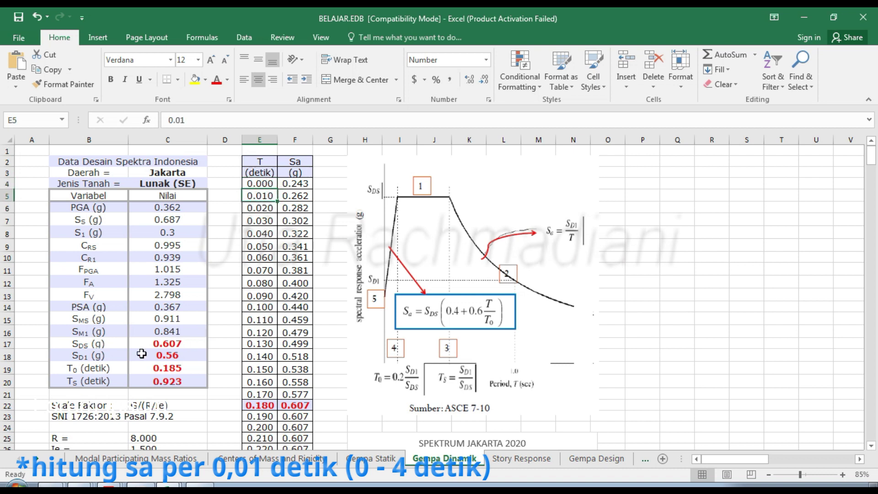
click(176, 371)
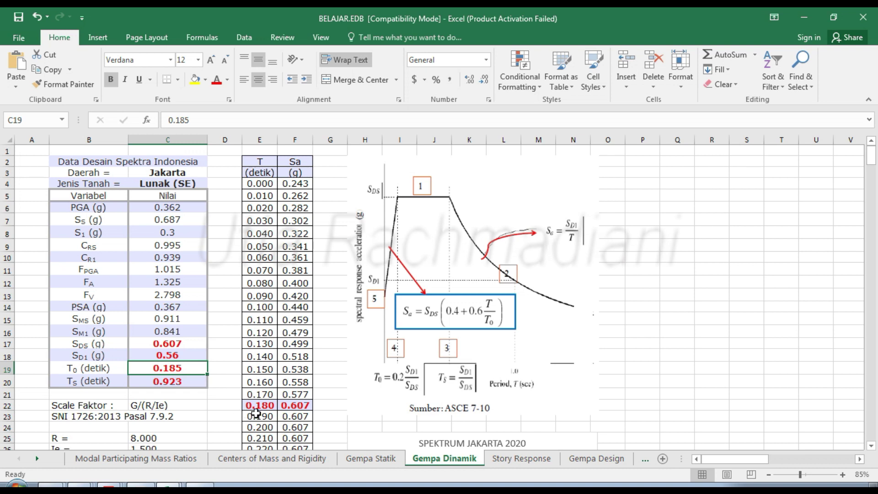
click(293, 405)
drag(259, 405, 298, 405)
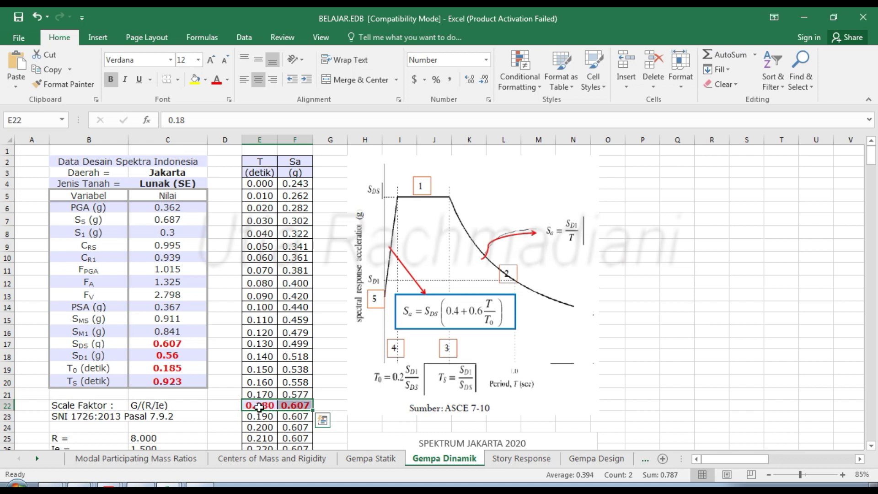
Review the Sa formula in F4 and try to fill it down the Sa column to the row before T 0.180
double_click(293, 184)
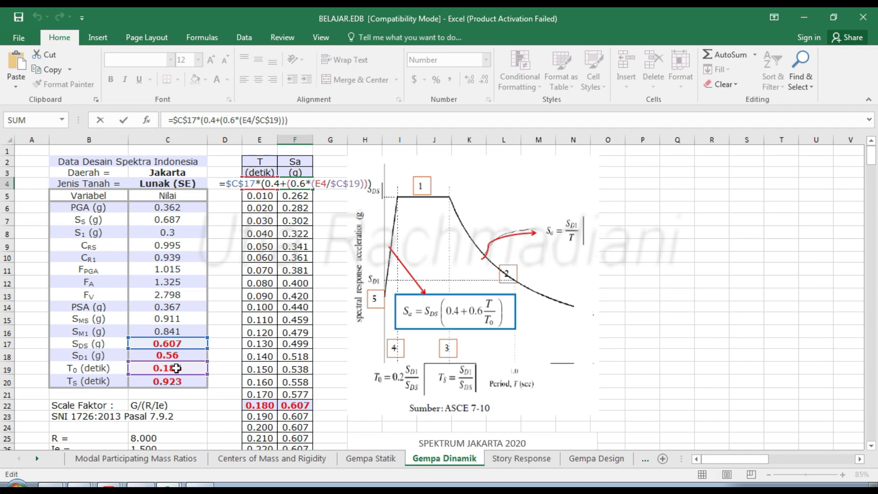
key(Return)
click(302, 186)
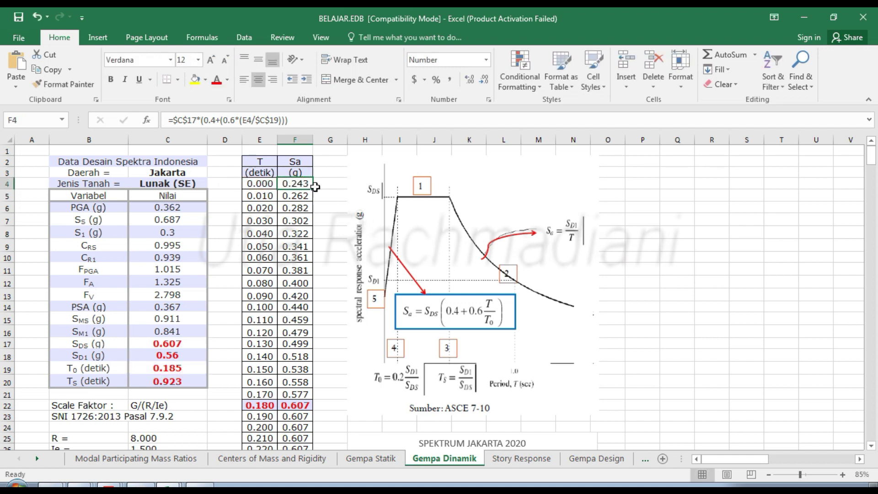
drag(314, 190, 309, 401)
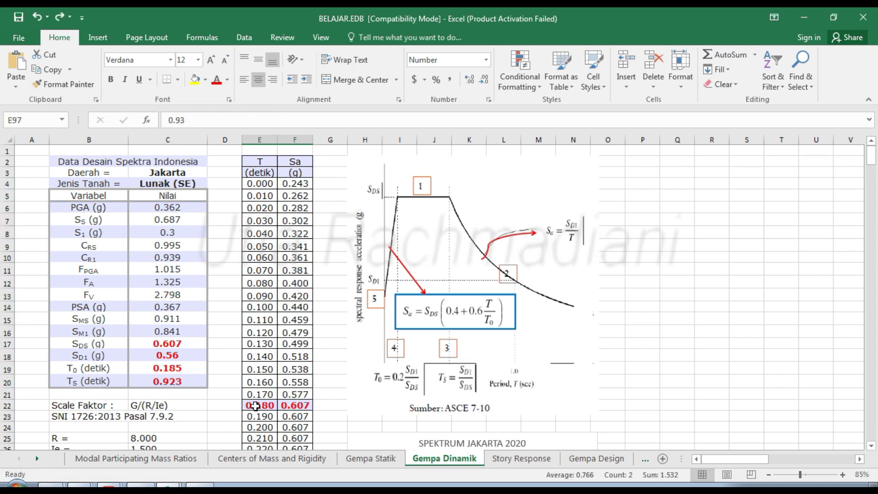
Examine the constant Sa range between the T0 row in row 22 and the Ts row in row 96
click(255, 406)
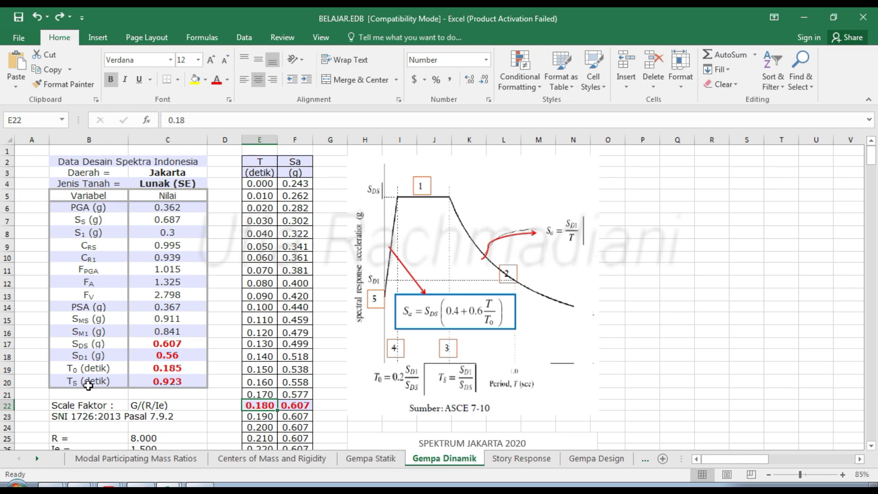
scroll(239, 370, down, 20)
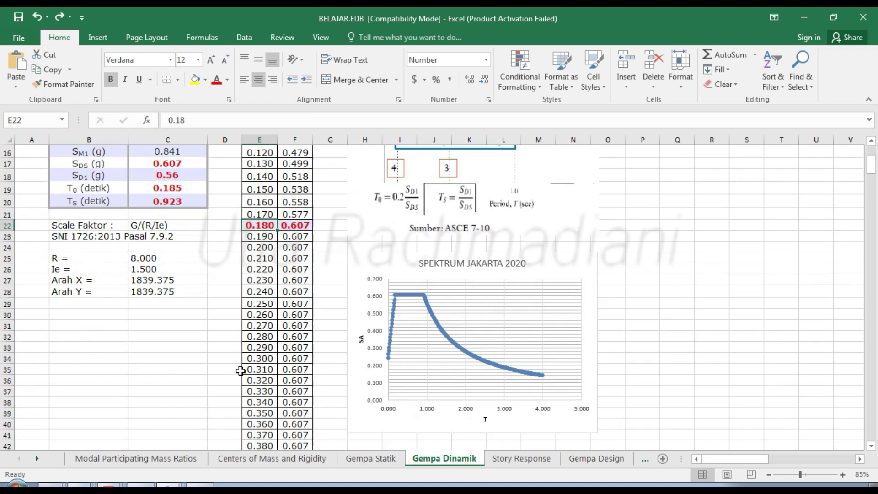
scroll(239, 380, down, 4)
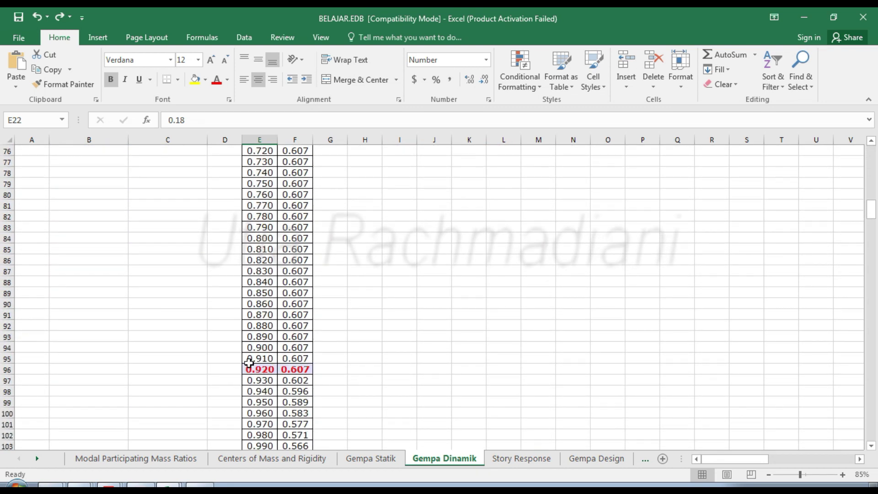
click(251, 371)
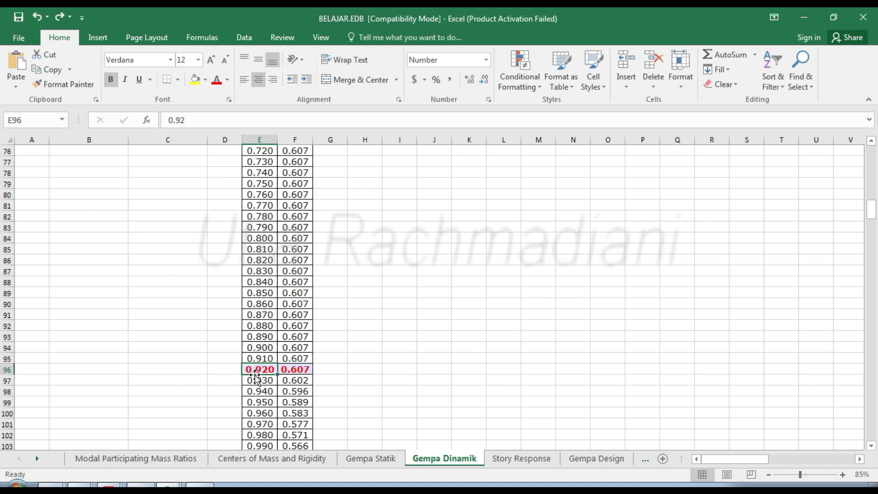
click(289, 370)
scroll(286, 368, up, 14)
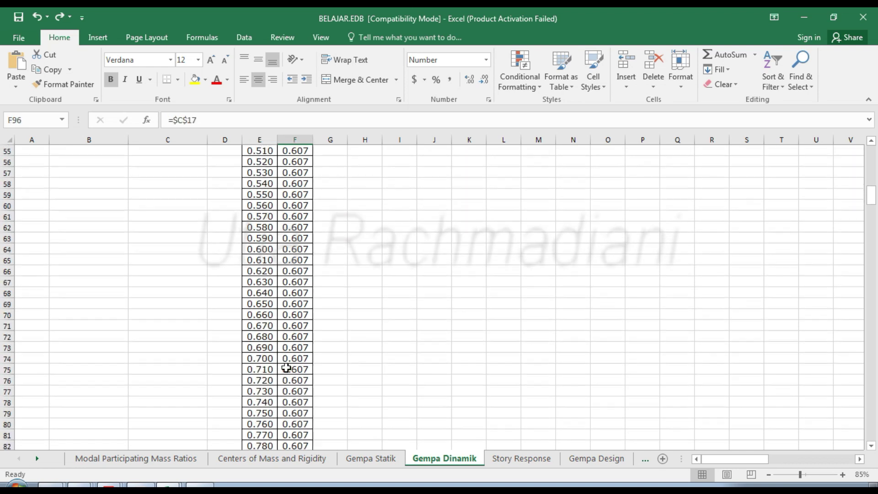
scroll(287, 368, up, 7)
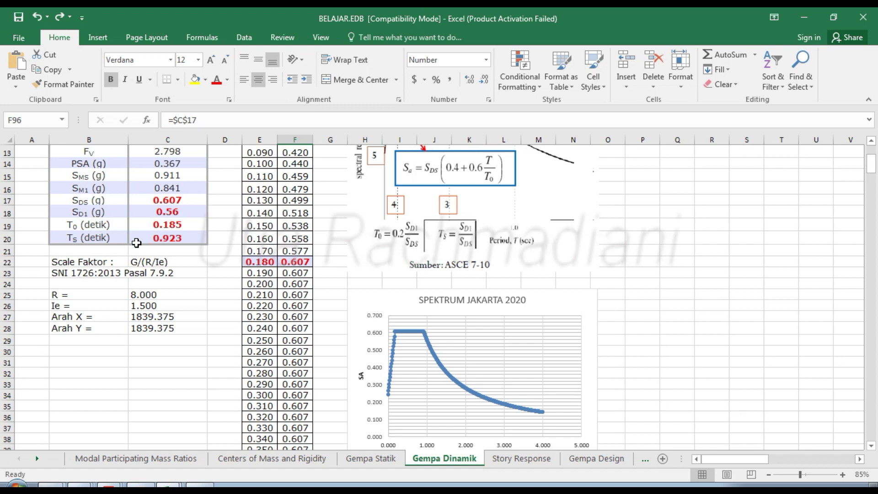
Check that F22 references SDS with =$C$17 and fill that formula down through F96
double_click(278, 260)
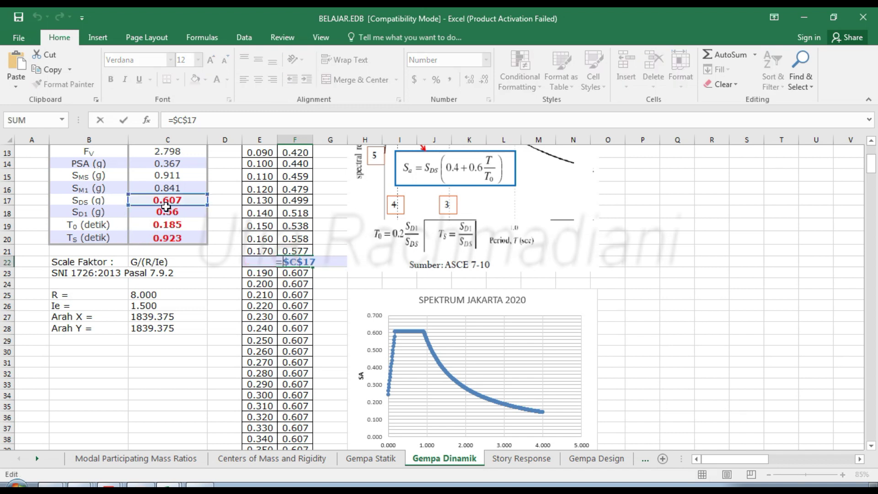
key(Escape)
drag(311, 269, 301, 413)
click(306, 336)
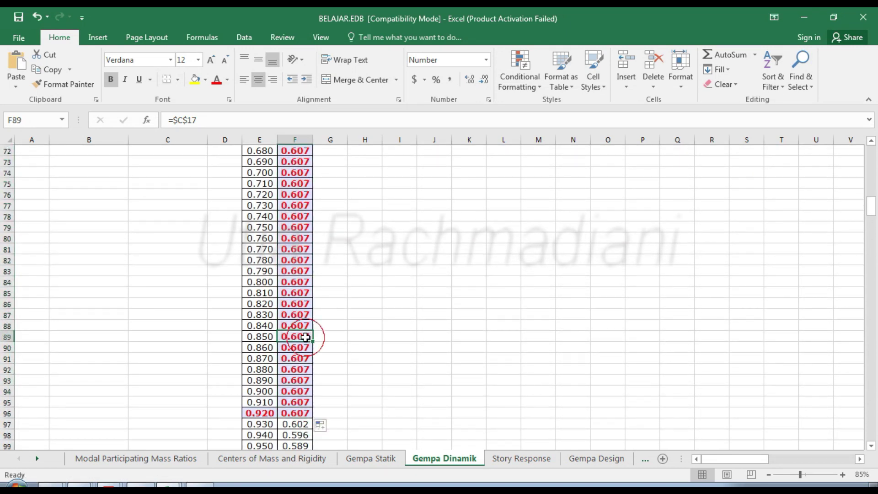
Check the SD1/T formula =$C$18/E97 in F97 and fill it down through F404, the row for T 4.000
scroll(301, 320, down, 4)
click(297, 304)
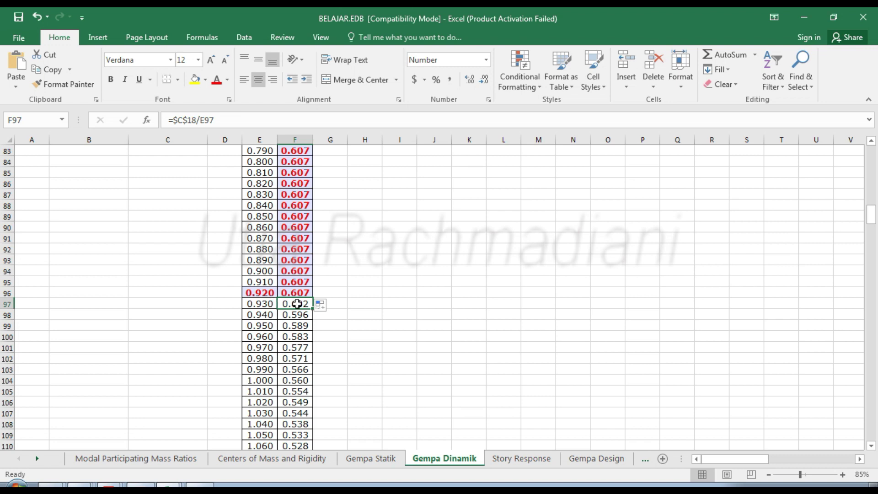
double_click(296, 303)
scroll(256, 316, up, 20)
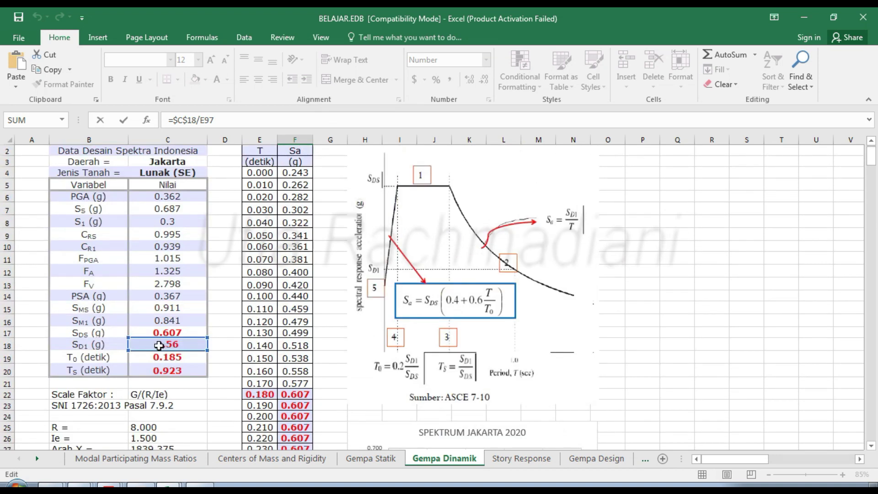
key(Escape)
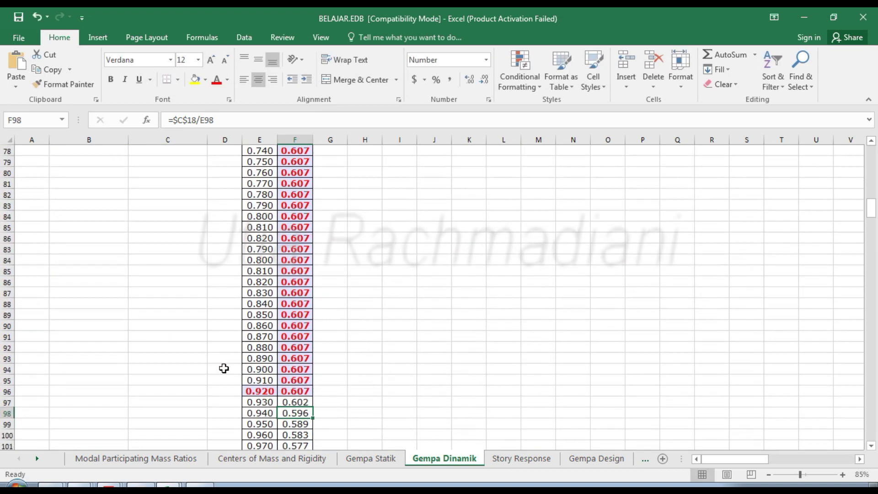
click(302, 357)
mouse_move(313, 363)
mouse_down()
mouse_move(301, 452)
mouse_move(297, 216)
mouse_move(292, 439)
mouse_move(283, 422)
mouse_up()
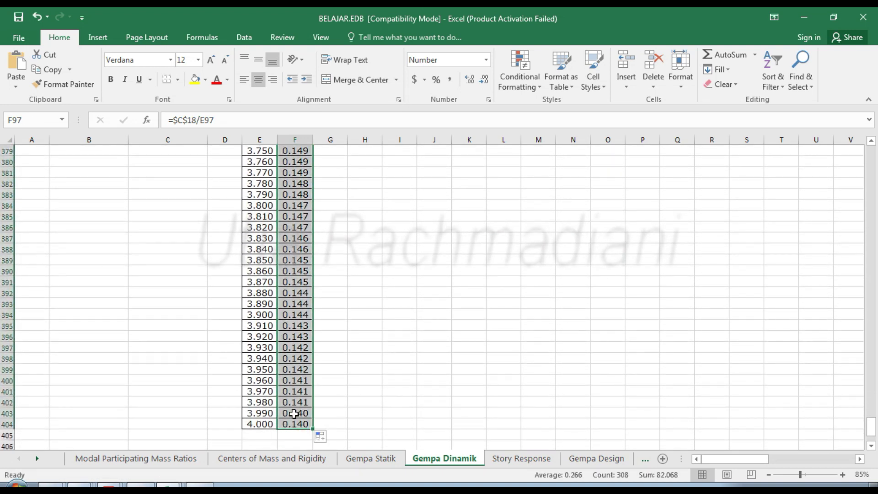
Examine the SPEKTRUM JAKARTA 2020 chart and its data series, and compare the curve with the ASCE 7-10 diagram
drag(872, 430, 871, 154)
click(846, 246)
scroll(483, 278, down, 4)
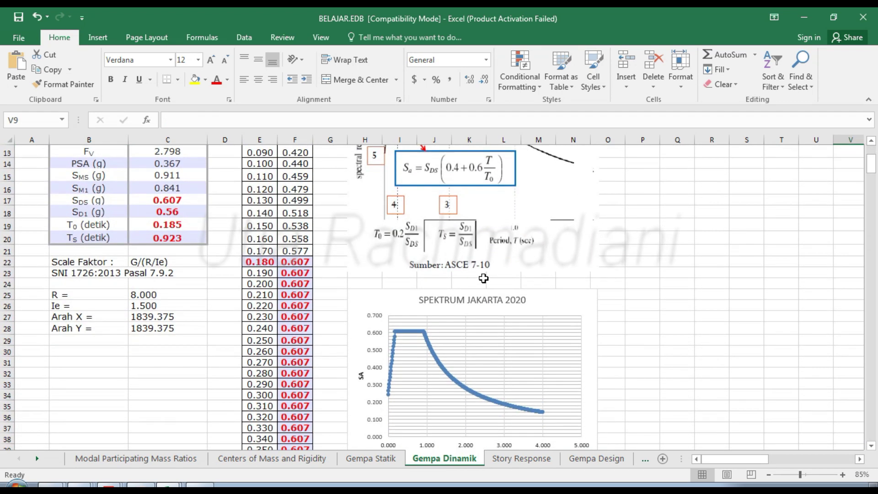
click(408, 335)
click(405, 332)
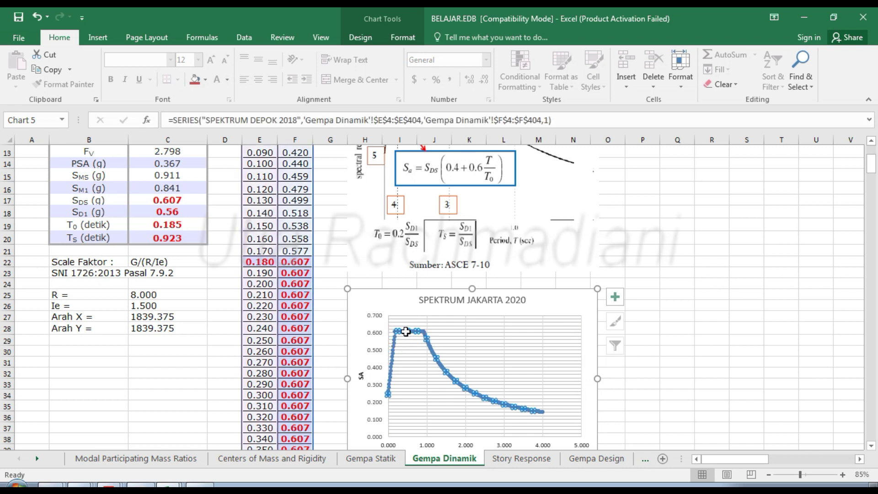
scroll(449, 336, down, 1)
scroll(487, 364, up, 5)
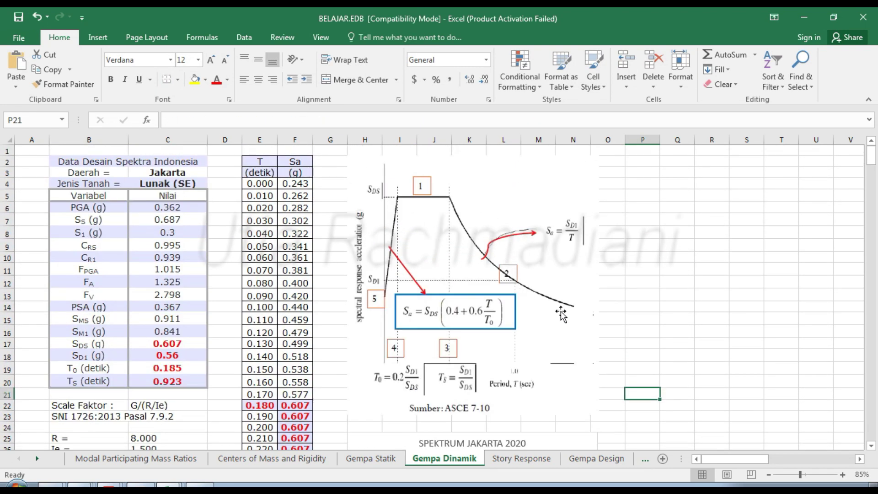
scroll(561, 315, down, 4)
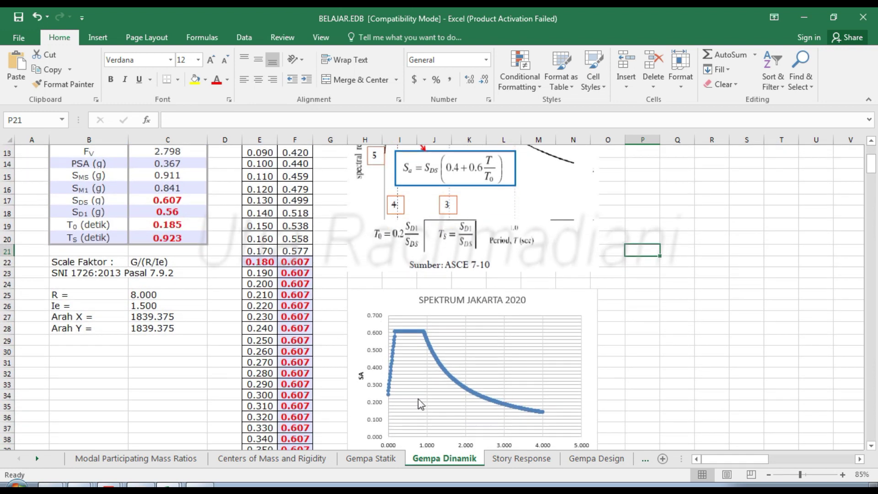
scroll(447, 348, up, 4)
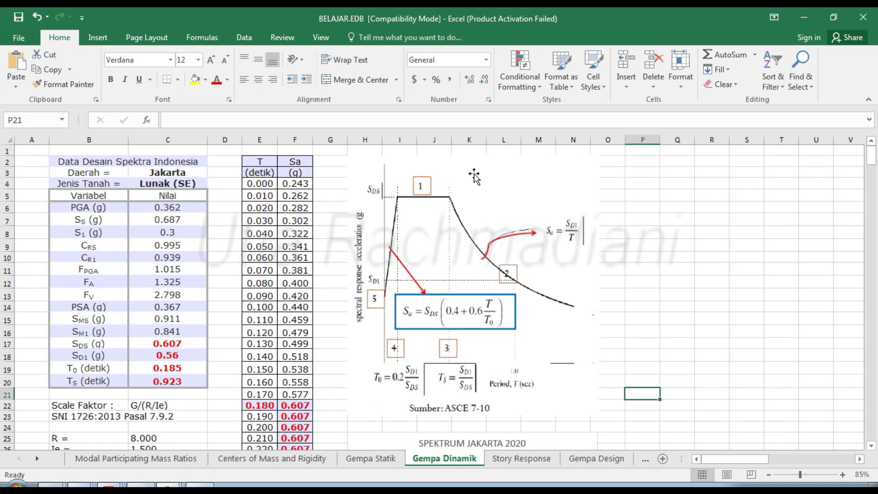
Copy all T and Sa values of the spectrum table, E4:F404, and return to the start of the sheet
click(294, 220)
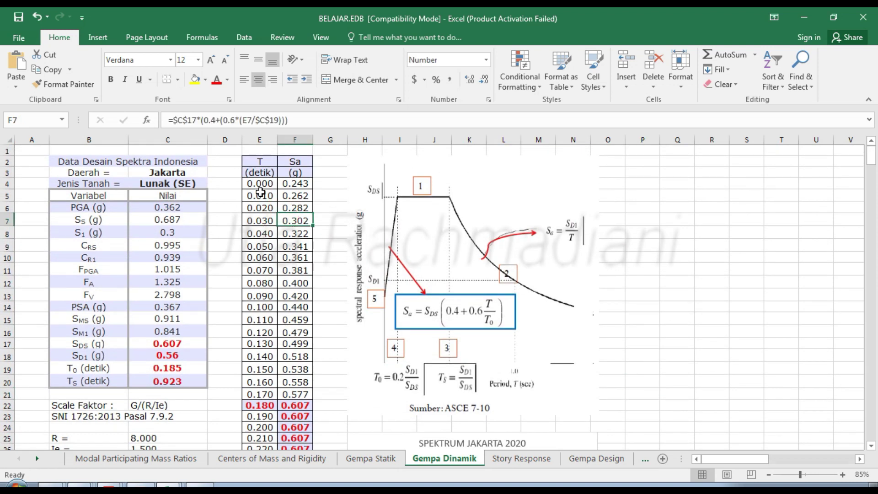
click(260, 183)
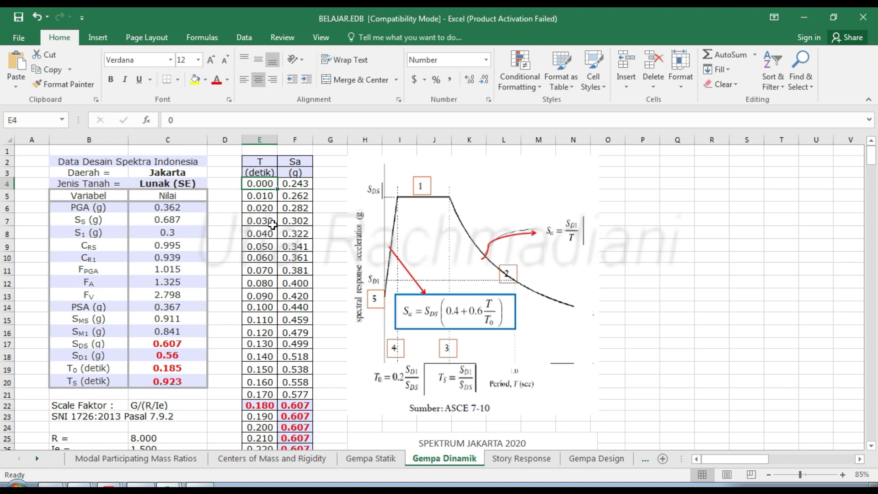
key(shift+Right)
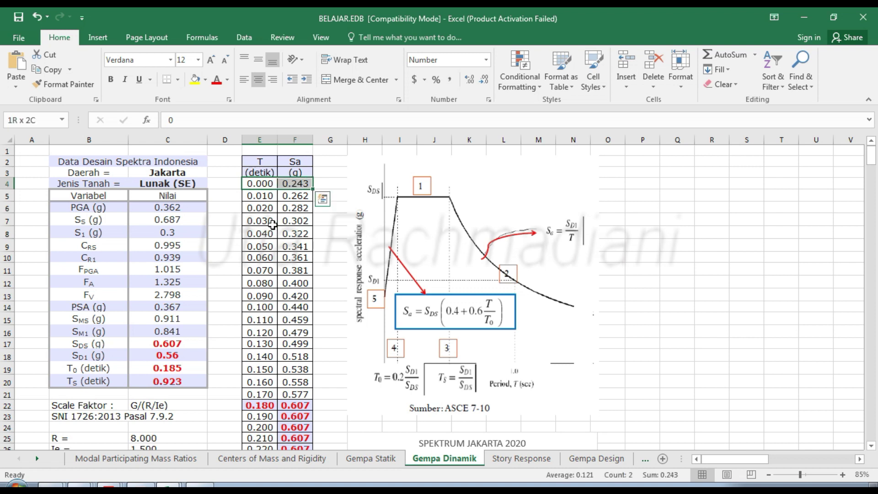
key(ctrl+shift+Down)
right_click(272, 224)
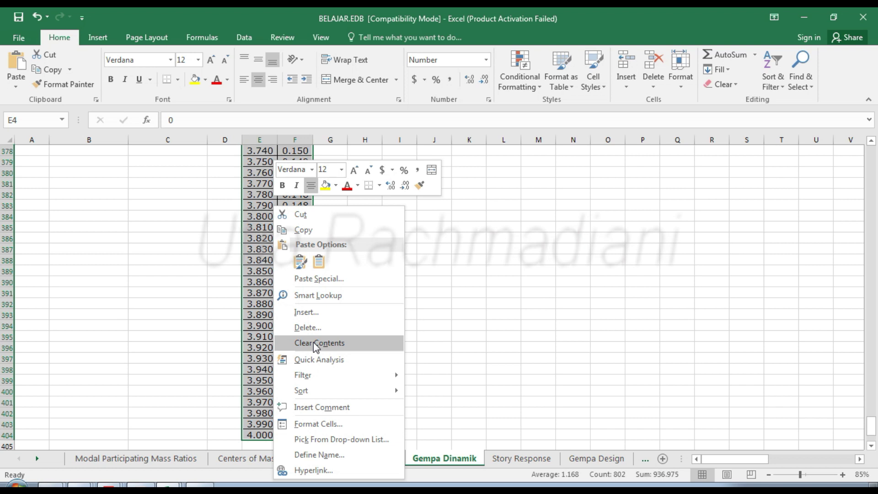
click(312, 234)
scroll(312, 234, up, 4)
key(ctrl+Home)
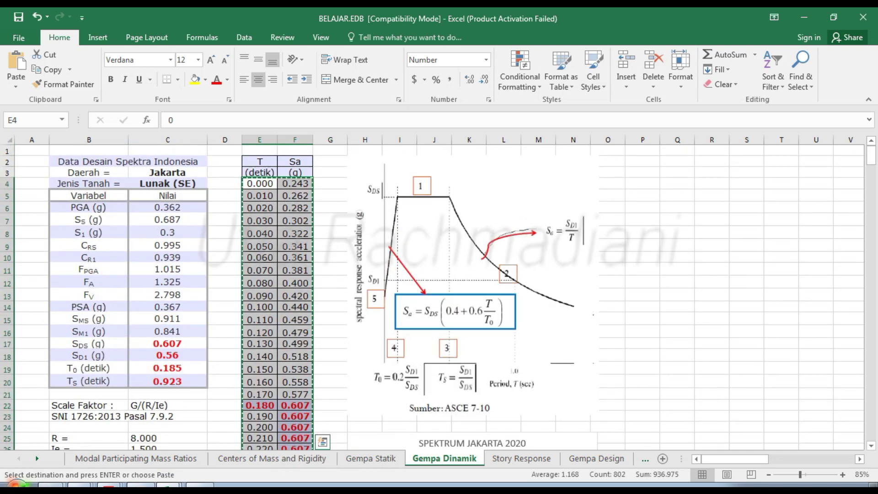
Open Notepad, paste the copied T and Sa values into the blank document and delete the trailing empty line
click(16, 486)
text(NOT)
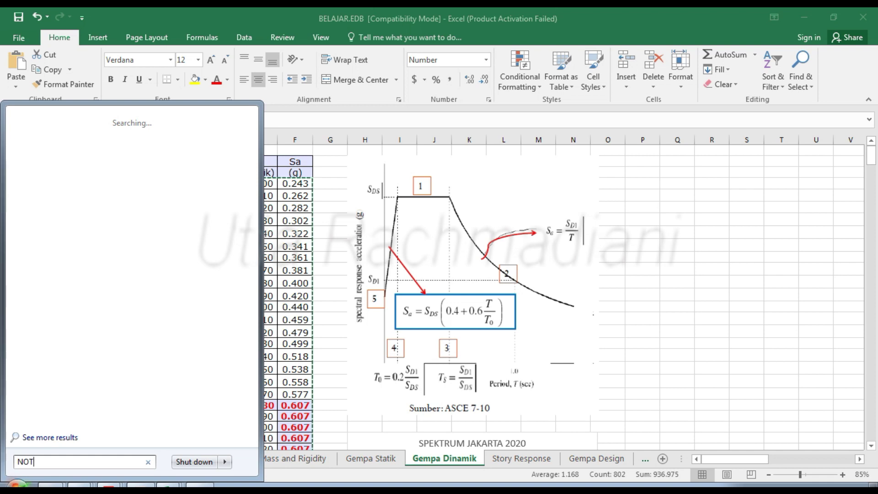
text(E)
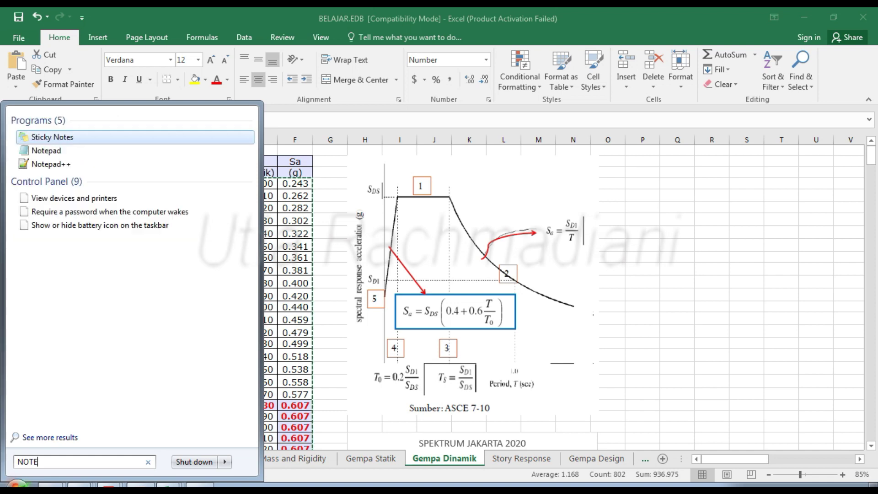
key(Return)
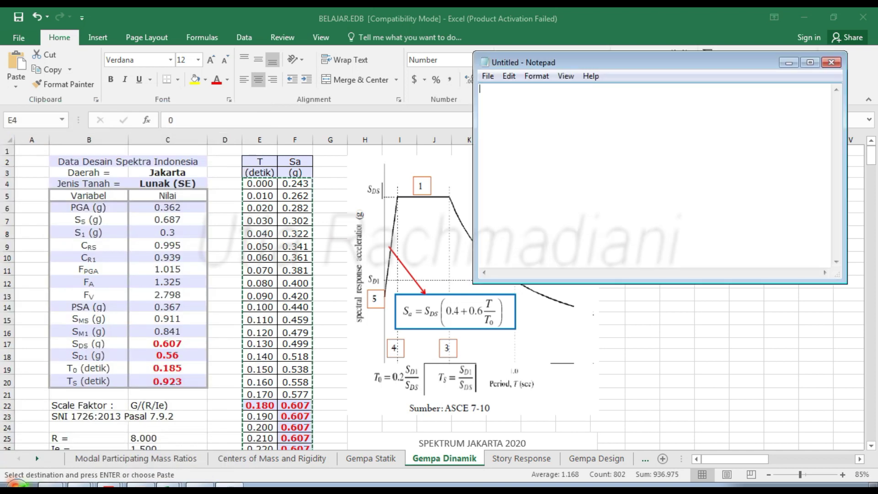
key(ctrl+v)
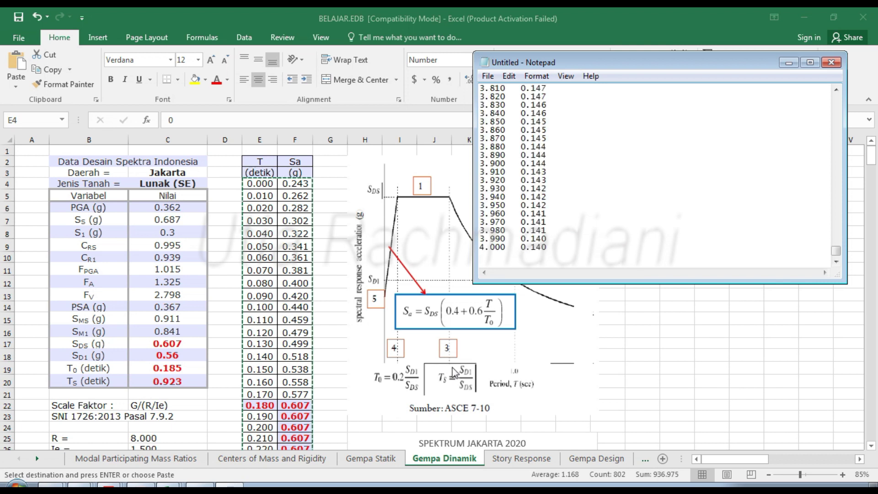
key(BackSpace)
Save the pasted spectrum values as a text document named JAKARTA 2020 in D:\ForYoutube and close Notepad
click(490, 78)
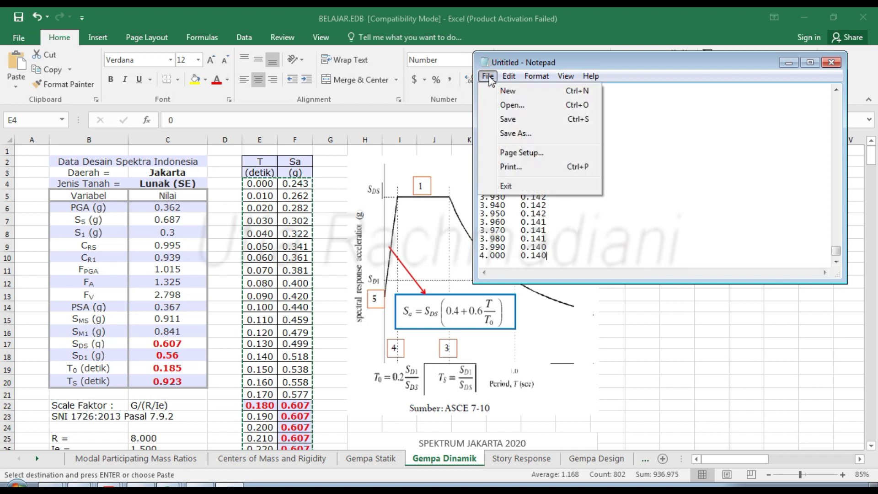
click(509, 133)
drag(429, 169, 425, 214)
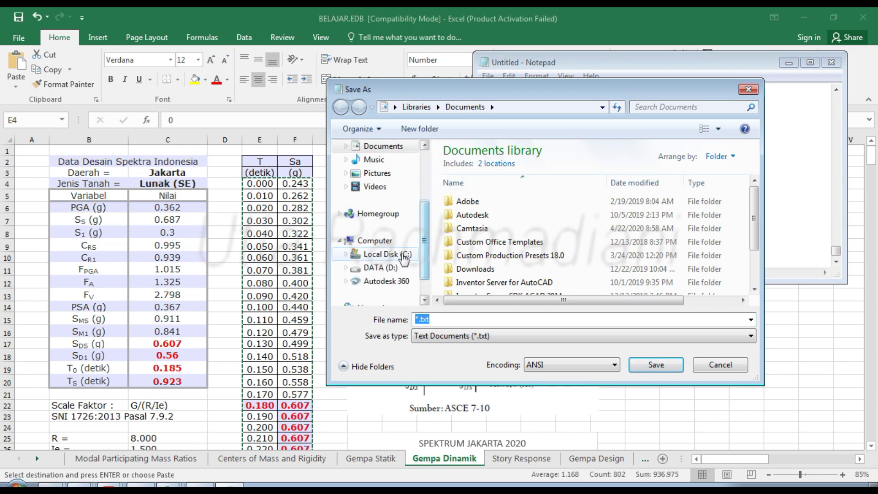
click(380, 267)
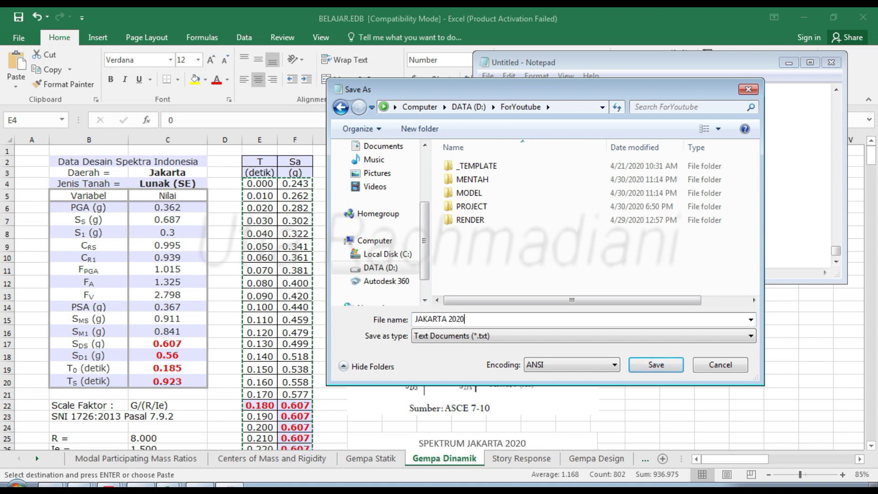
key(Return)
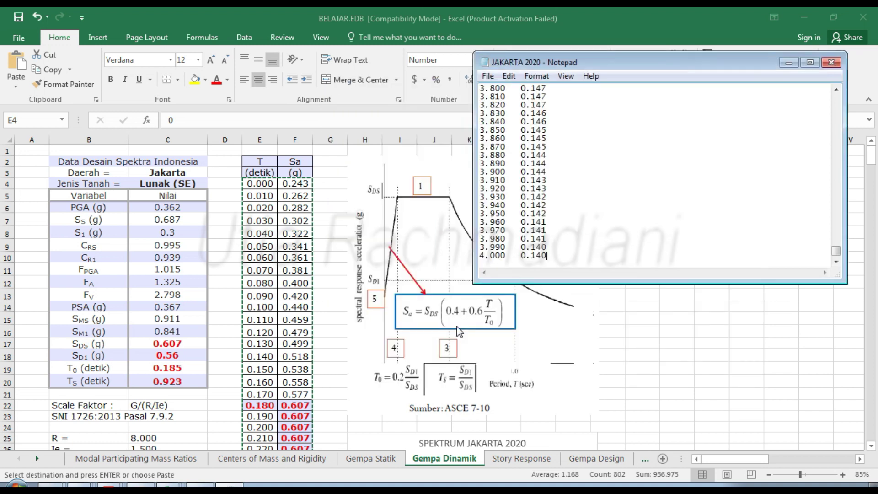
click(830, 63)
click(259, 283)
click(64, 162)
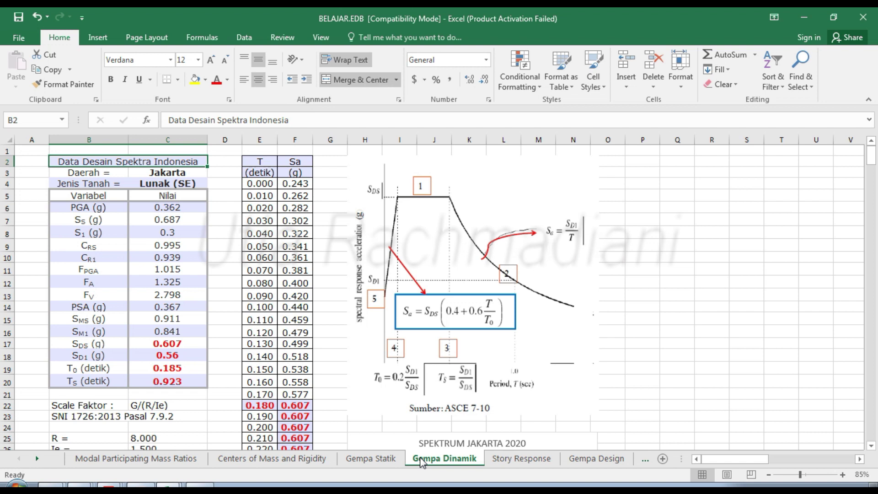
Switch to ETABS, dismiss the story and grid data dialogs without changes, and unlock the model, accepting deletion of the analysis results
click(140, 487)
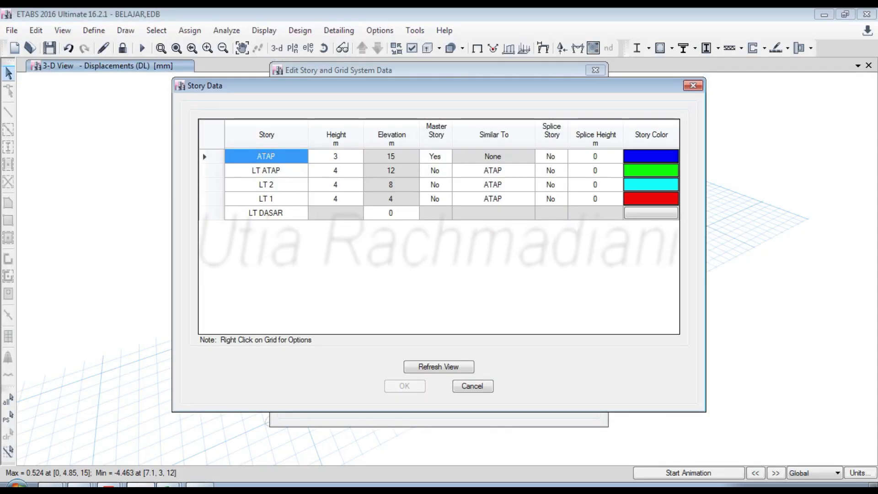
click(467, 386)
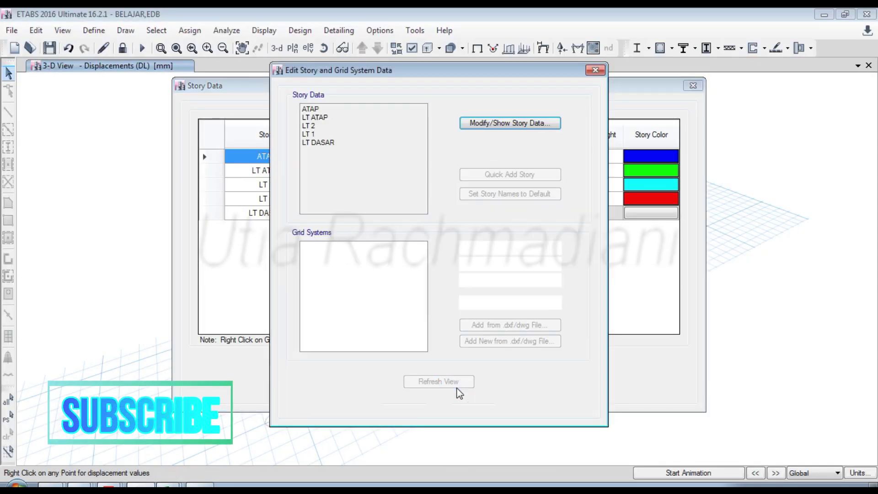
click(469, 401)
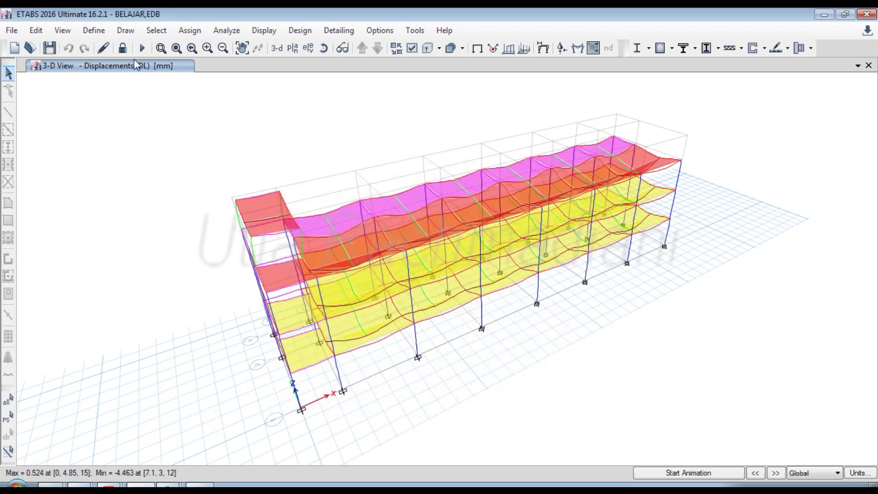
click(122, 50)
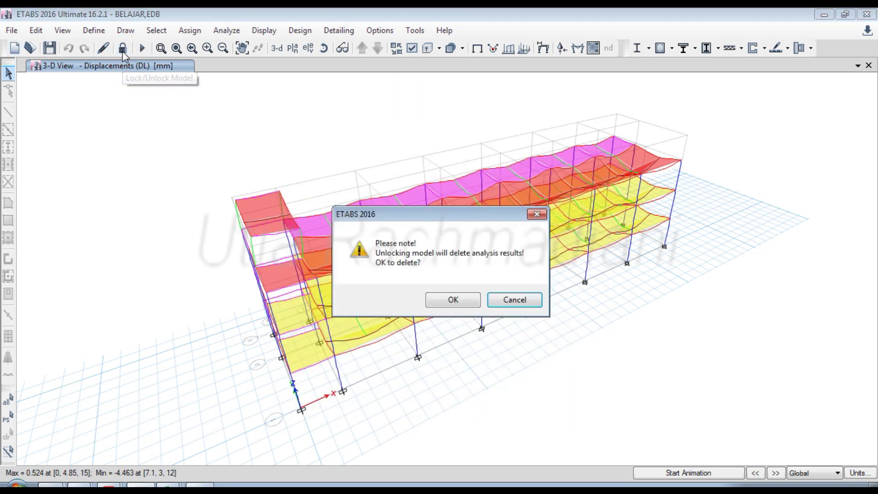
click(435, 296)
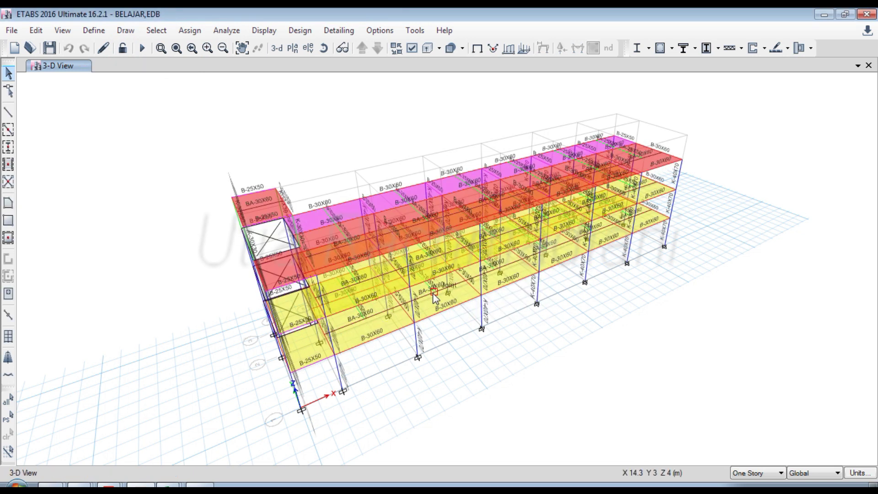
Open the user seismic loads on diaphragms for the EQS-X load pattern
click(94, 31)
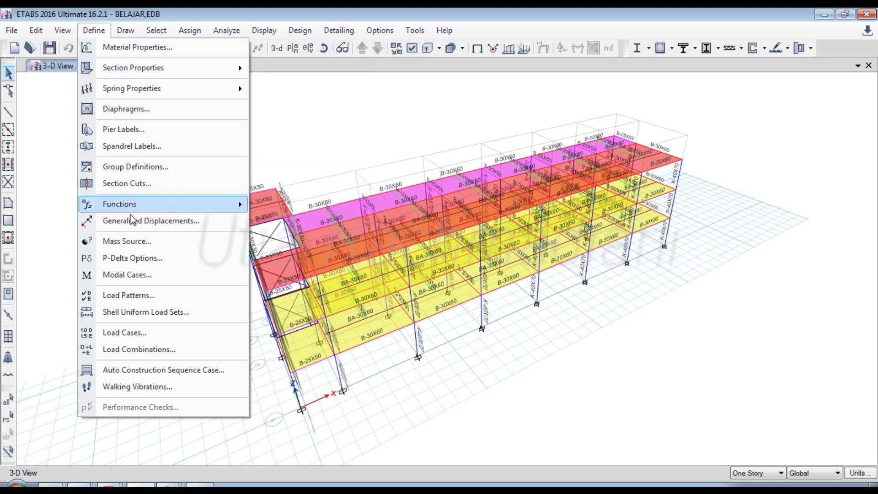
click(127, 296)
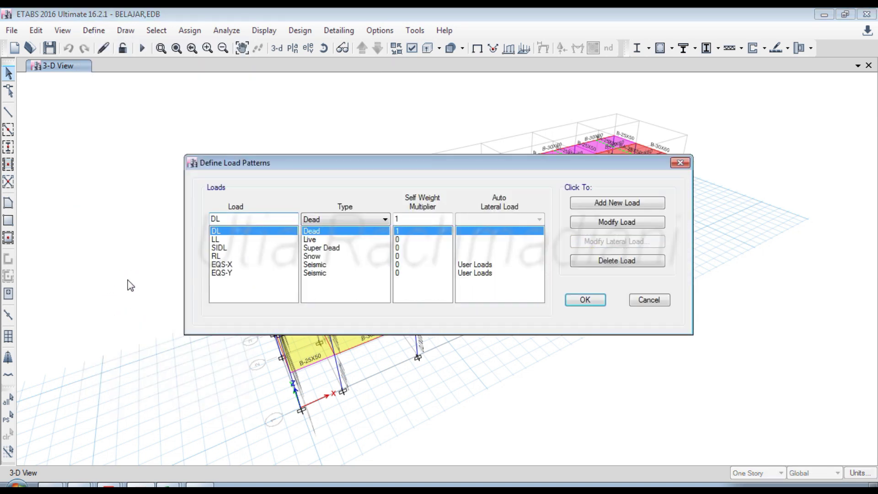
click(234, 265)
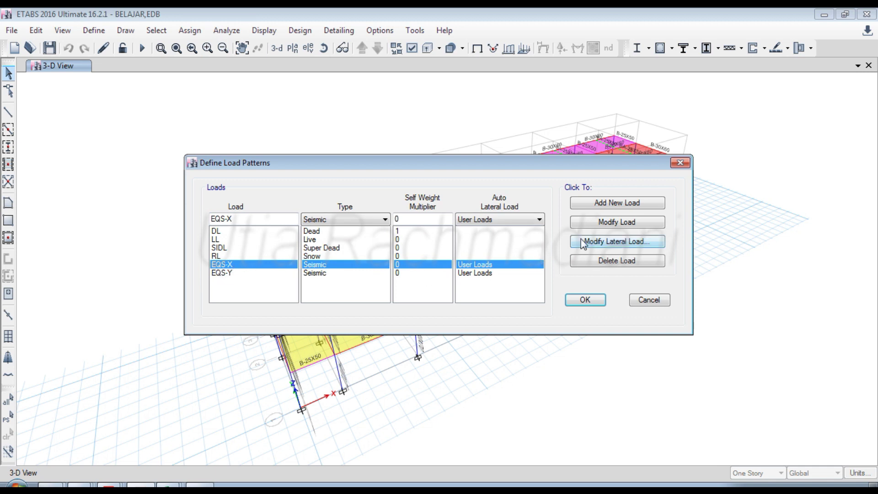
click(582, 243)
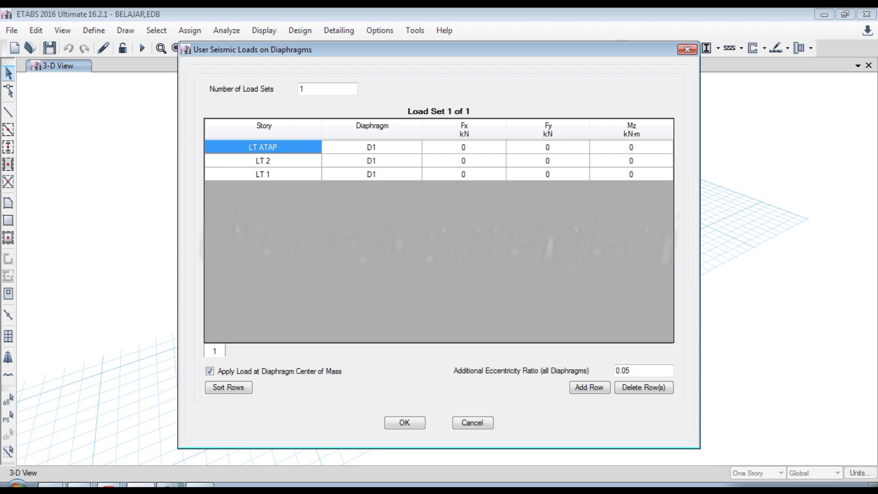
Switch to the BELAJAR.EDB workbook, enter =U5*9.81/1000 in V5 beside Vx on Gempa Statik, fill it through V7 and fit the column width
click(170, 487)
click(176, 468)
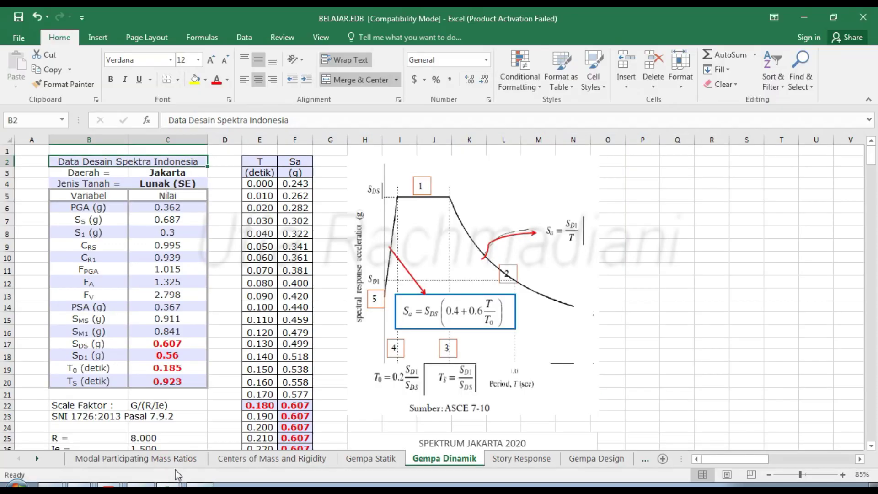
click(370, 458)
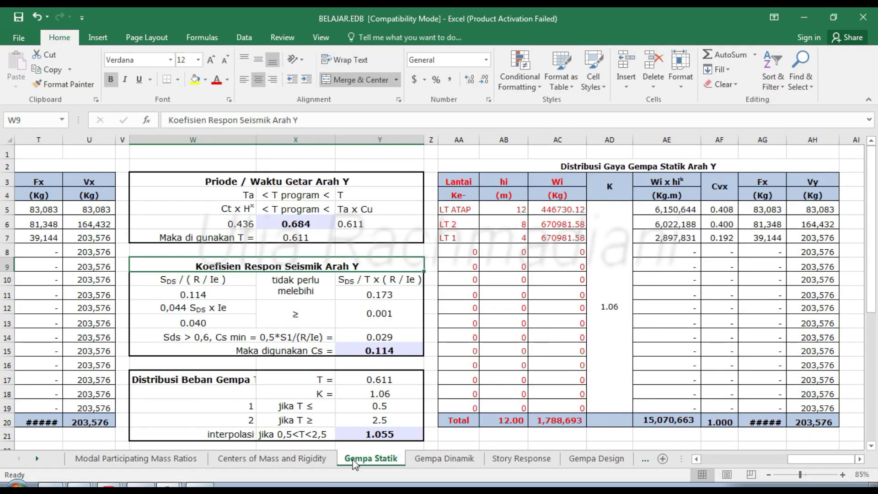
click(692, 226)
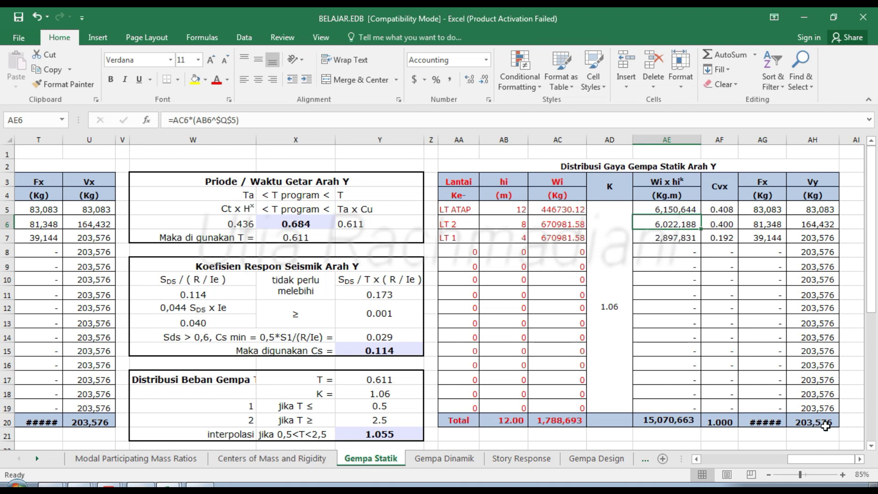
click(696, 458)
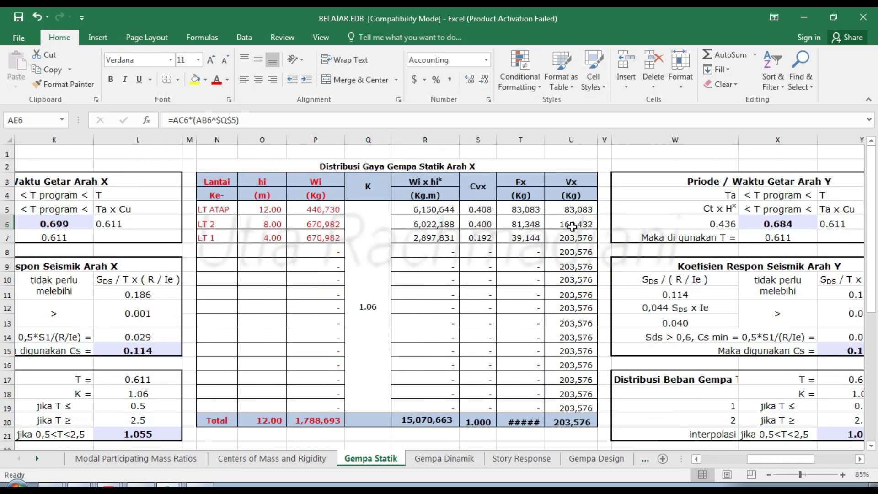
click(556, 198)
click(602, 209)
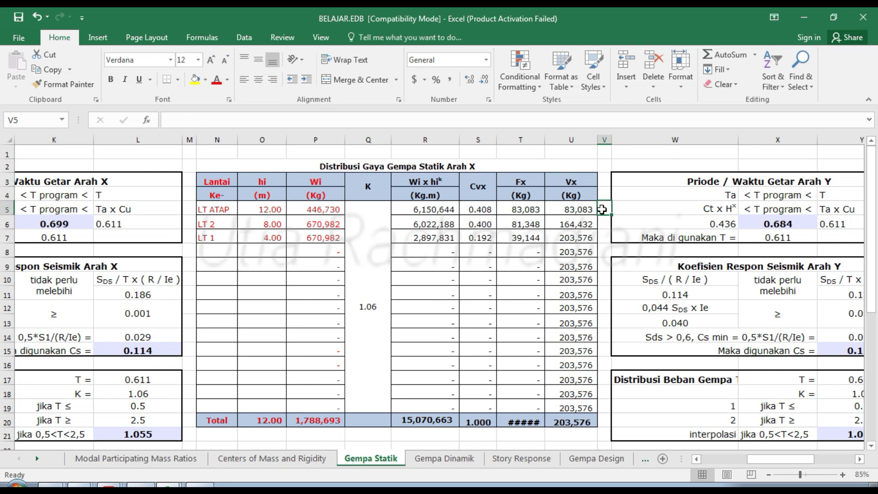
text(=)
key(Left)
text(*9.81/10)
key(Return)
drag(643, 215, 645, 239)
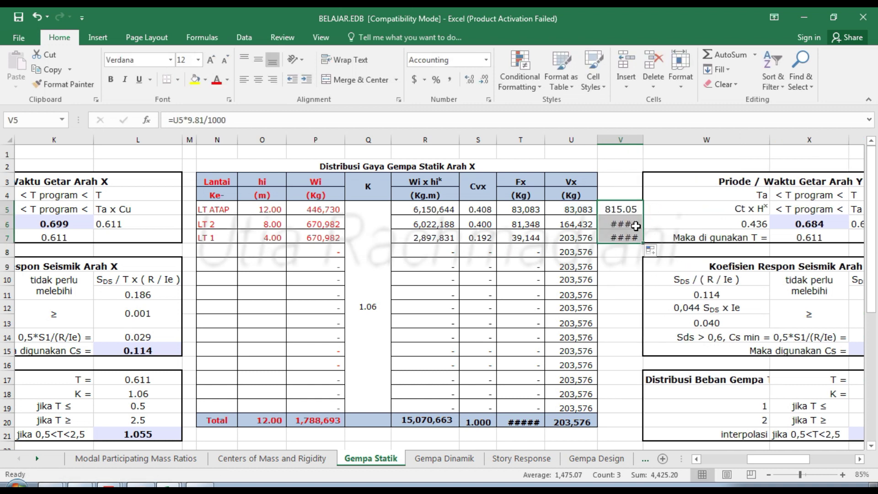
double_click(642, 141)
Copy the conversion formulas V5:V7 beside the Y-direction Vy values in AI5:AI7 and fit the width of column AI
key(ctrl+c)
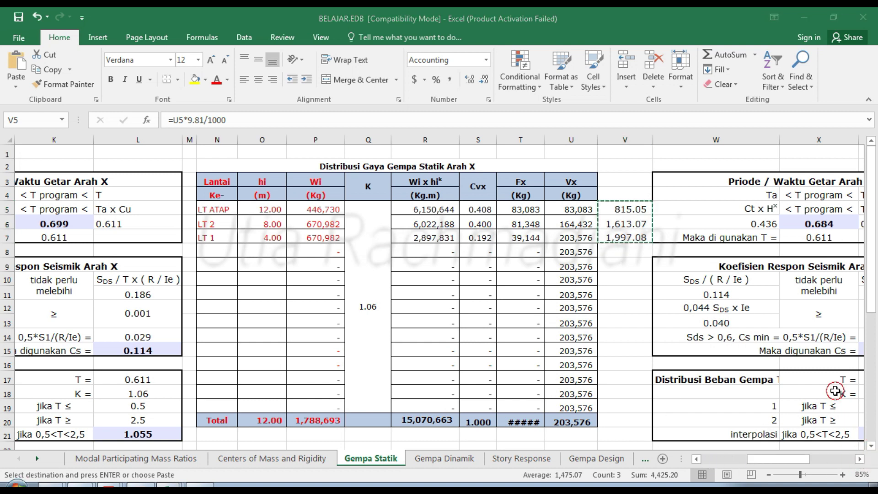
key(Right)
key(Right)
key(Right)
key(Right)
key(Right)
key(Right)
key(Right)
key(Right)
key(Right)
key(Right)
key(Right)
key(Right)
key(Right)
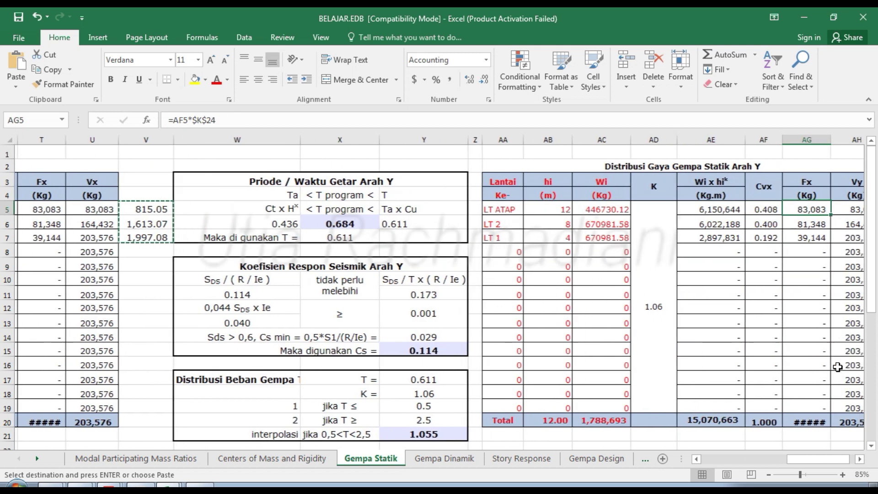
key(ctrl+v)
key(Escape)
double_click(801, 210)
key(Escape)
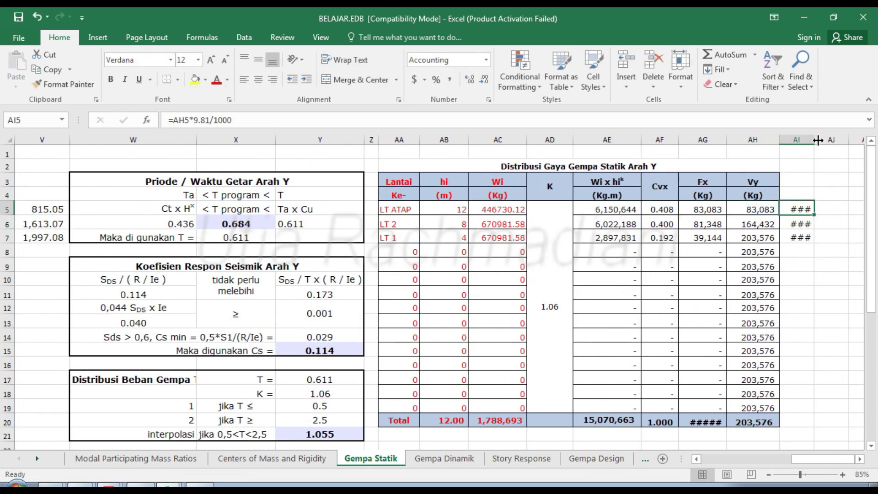
double_click(814, 140)
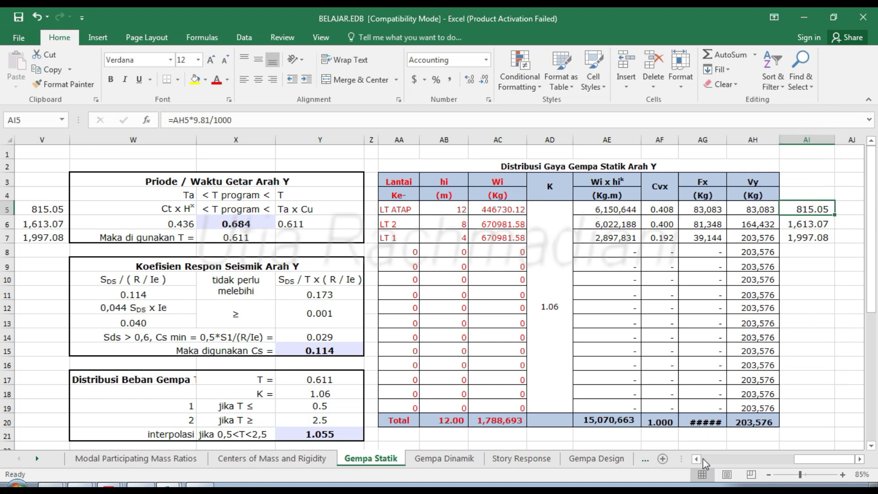
Copy the X-direction values V5:V7, switch to ETABS, paste them as Fx for LT ATAP, LT 2 and LT 1 of EQS-X, and accept
click(700, 458)
click(278, 206)
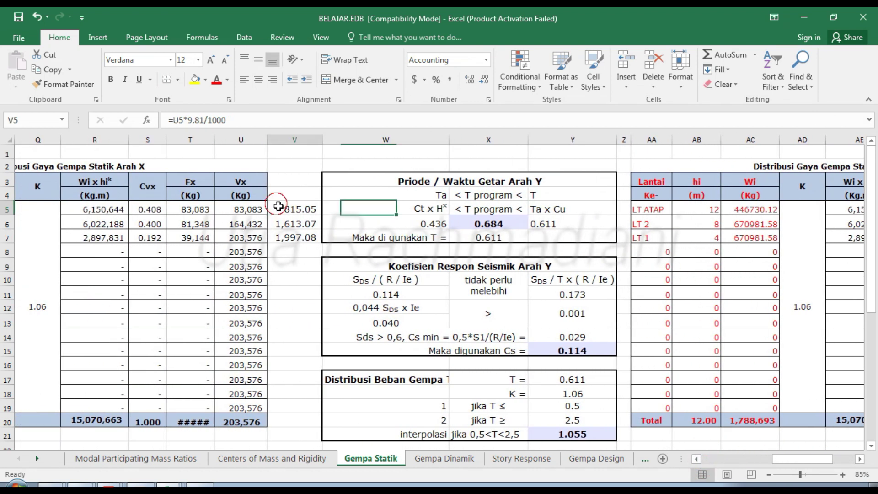
drag(278, 206, 284, 236)
right_click(284, 237)
click(315, 228)
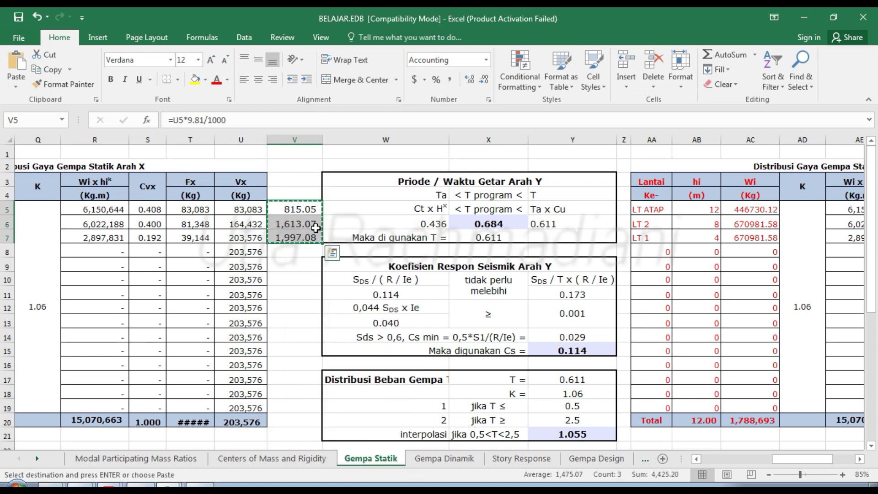
key(alt+Tab)
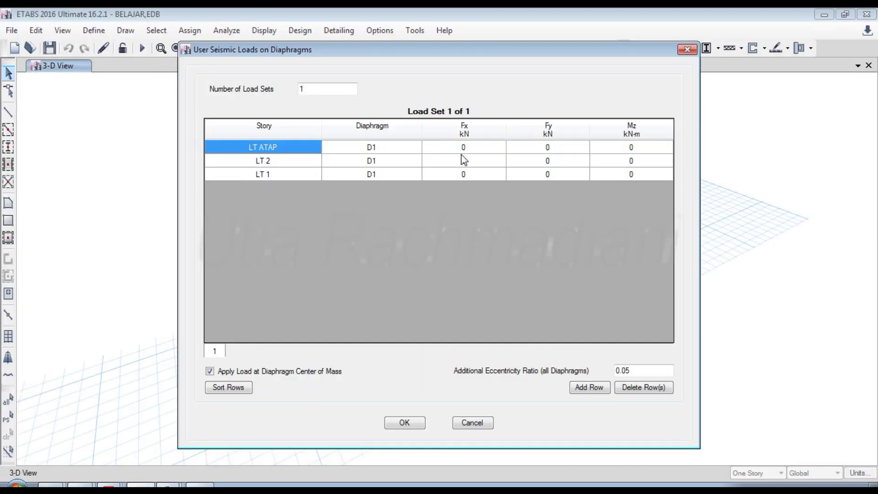
click(466, 146)
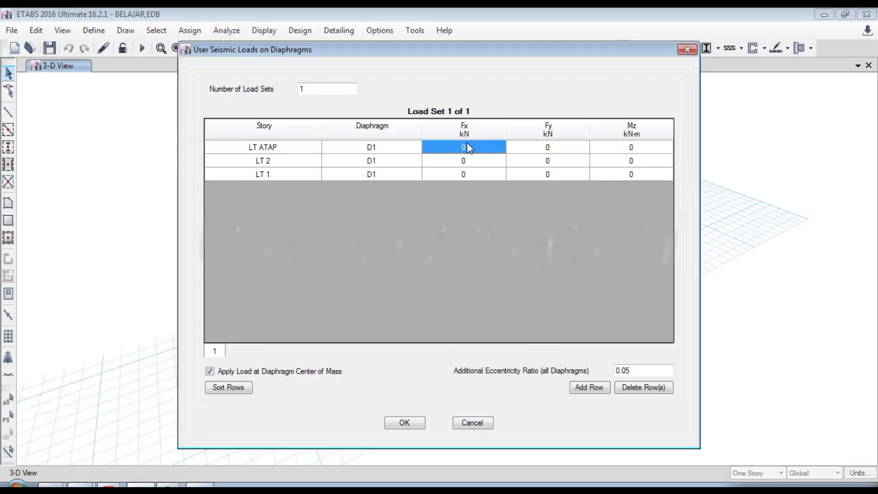
right_click(467, 146)
click(482, 163)
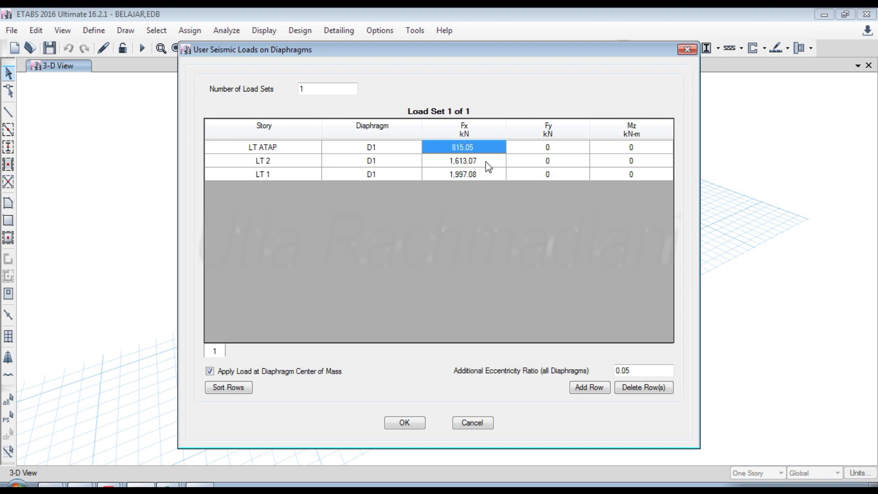
click(409, 423)
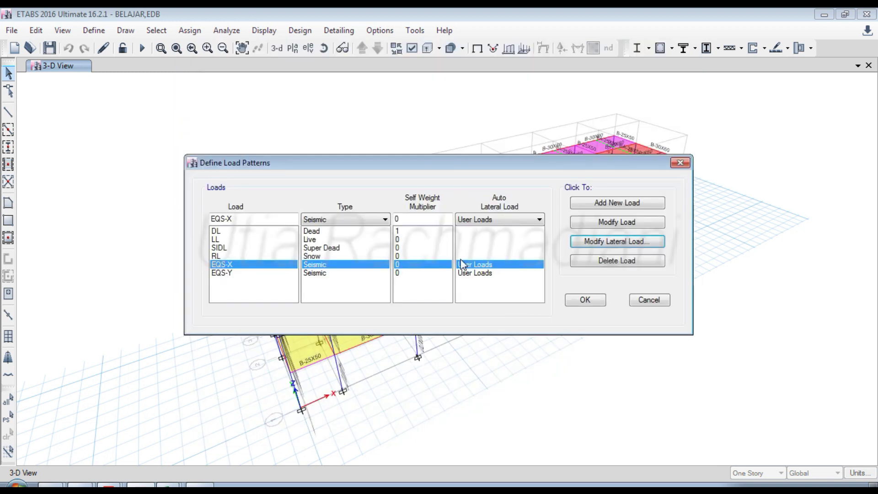
Open the user seismic loads of EQS-Y, switch to the BELAJAR.EDB workbook and copy the Y-direction values AI5:AI7 on Gempa Statik
click(491, 273)
click(599, 243)
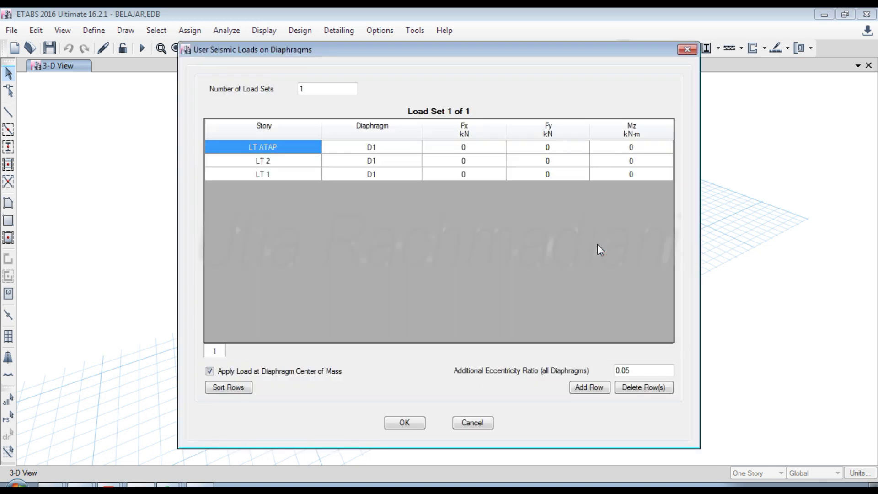
click(169, 486)
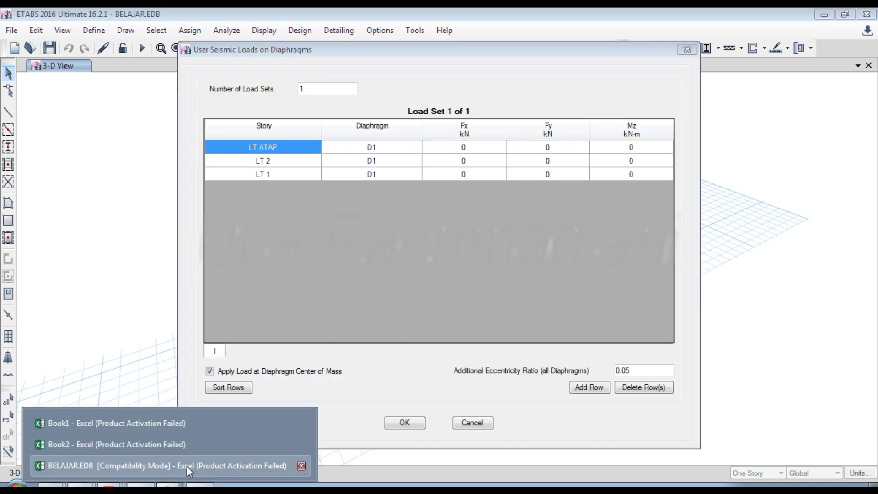
click(118, 465)
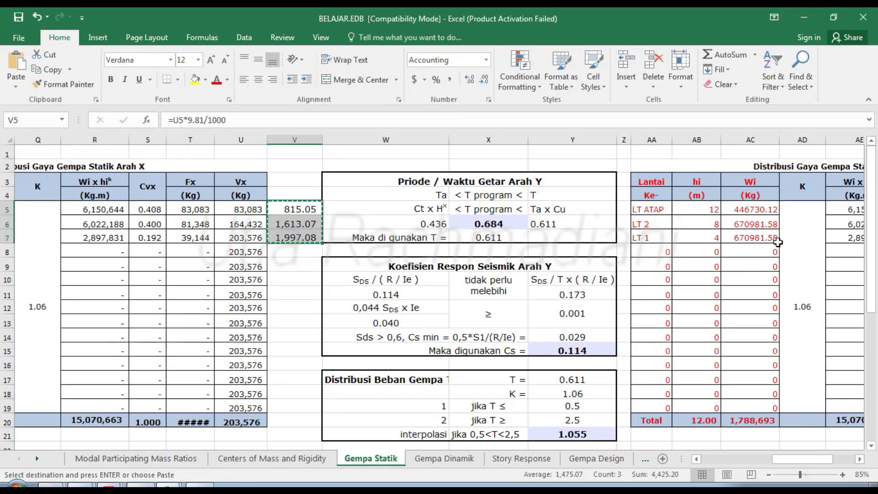
click(776, 224)
key(Right)
key(Right)
key(Right)
key(Right)
key(Right)
key(Right)
key(Right)
key(Right)
key(Right)
key(Right)
key(Right)
key(Right)
key(Right)
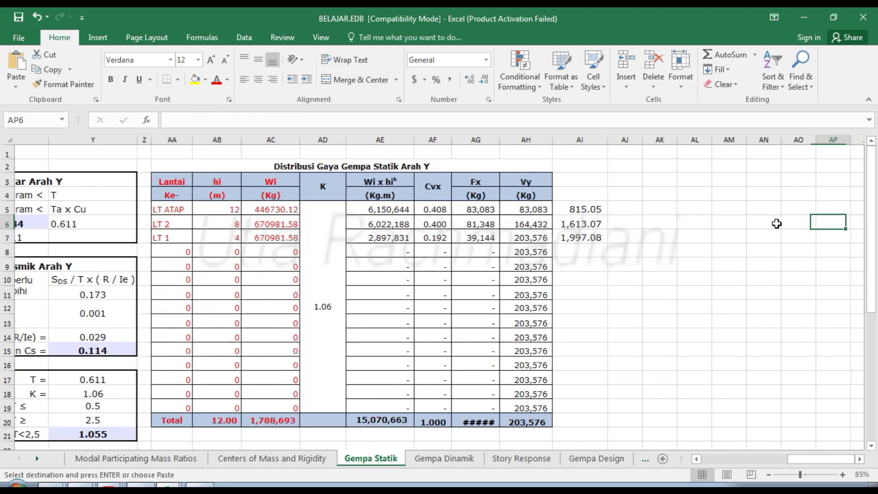
drag(562, 206, 562, 238)
key(ctrl+c)
Switch to ETABS, paste the copied values as Fy for LT ATAP, LT 2 and LT 1 of EQS-Y, and accept the load patterns
mouse_move(137, 487)
click(137, 465)
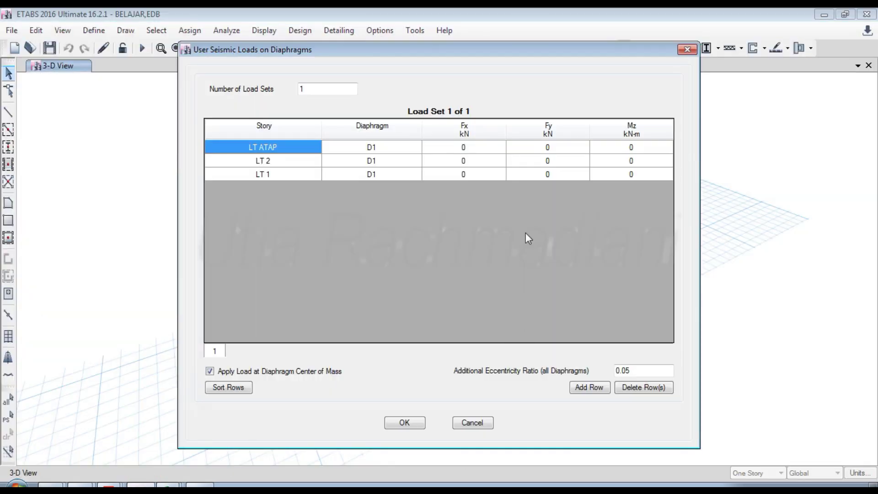
click(521, 148)
right_click(528, 149)
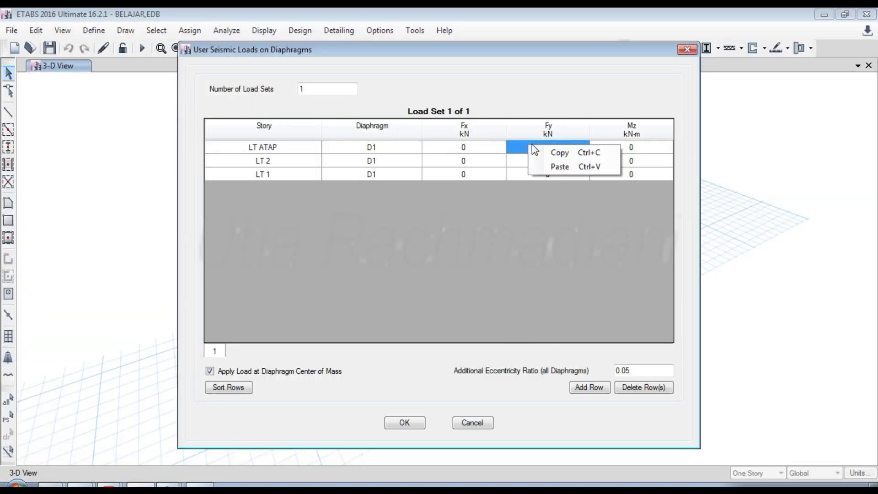
click(548, 166)
click(386, 424)
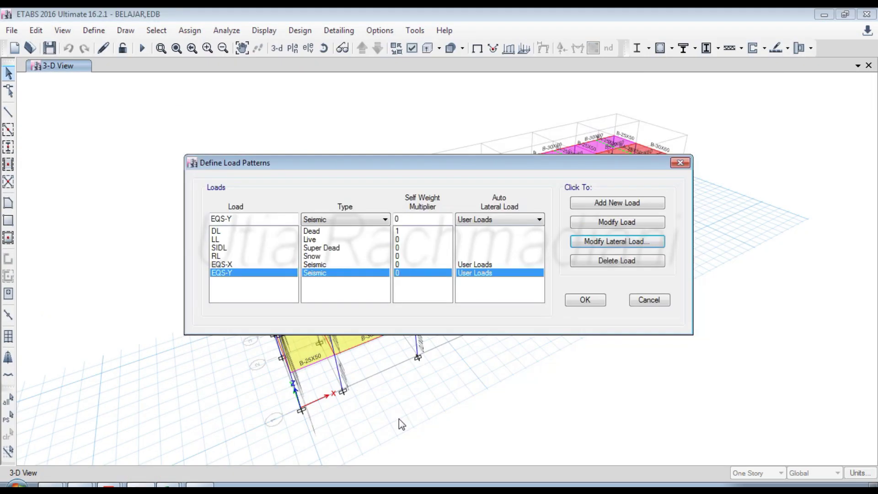
click(584, 301)
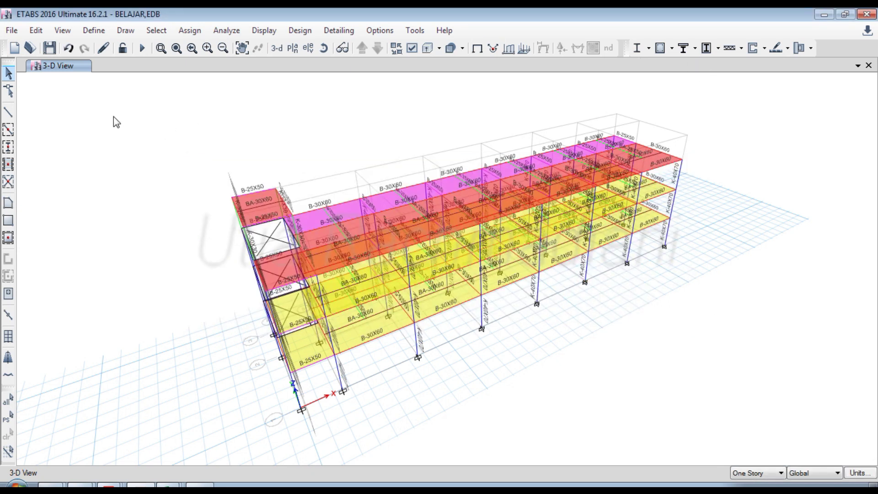
Add a response spectrum function of type From File and name it SPEC JAKARTA
click(94, 30)
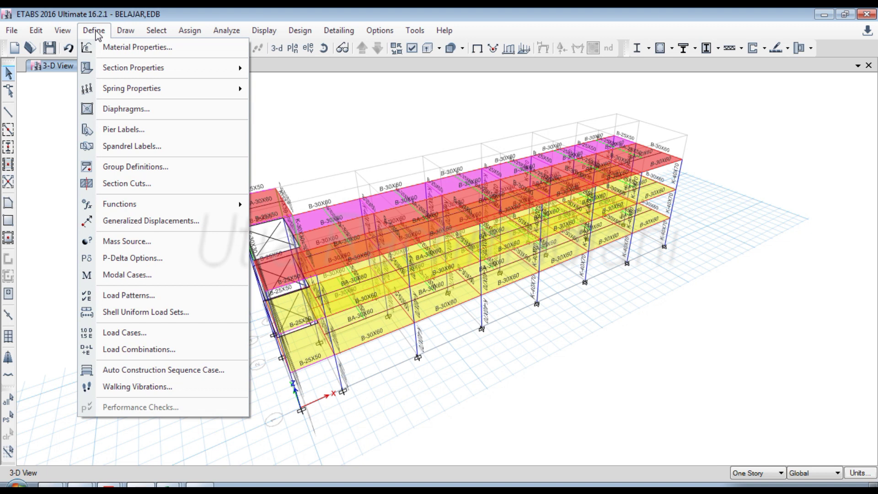
mouse_move(107, 206)
click(288, 204)
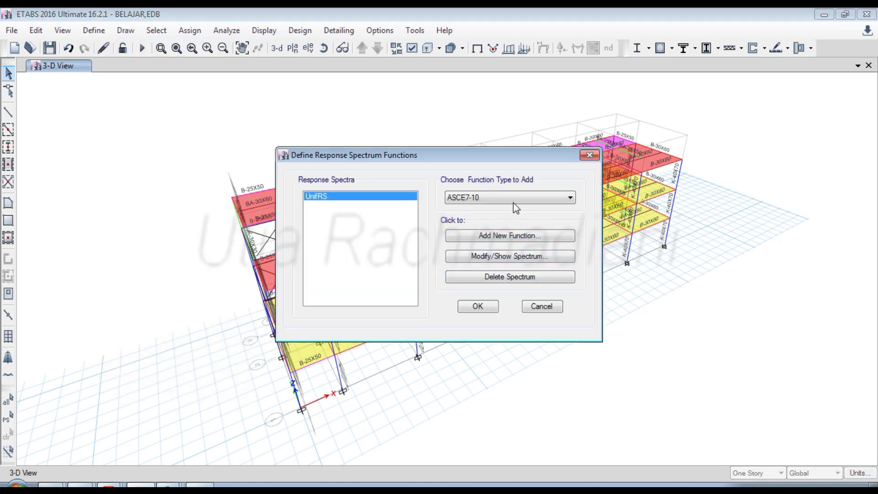
click(526, 198)
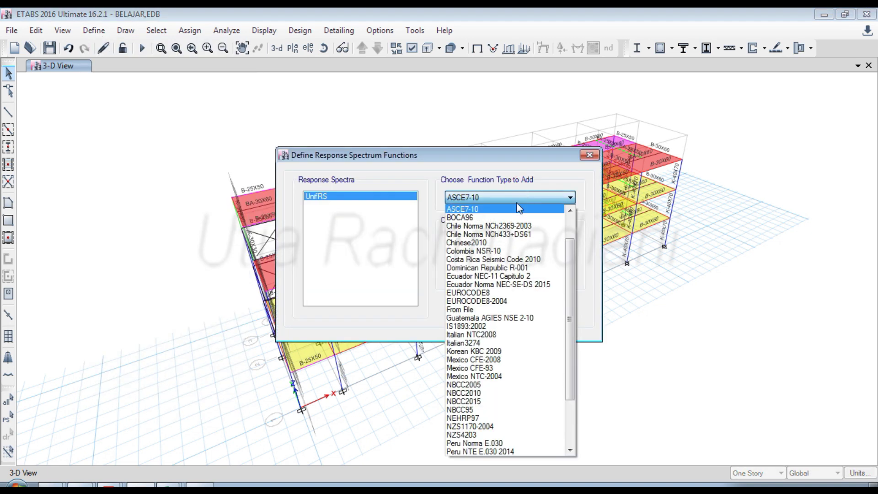
click(494, 310)
click(510, 236)
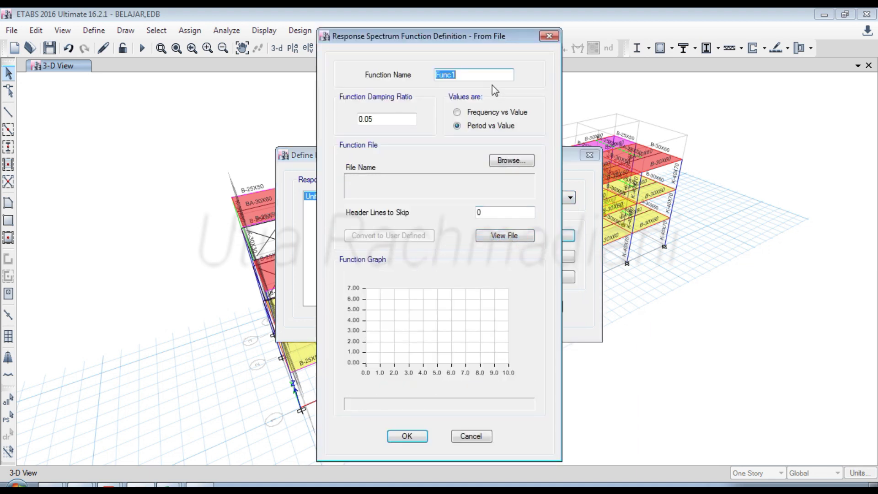
text(SPEC JAKARTA)
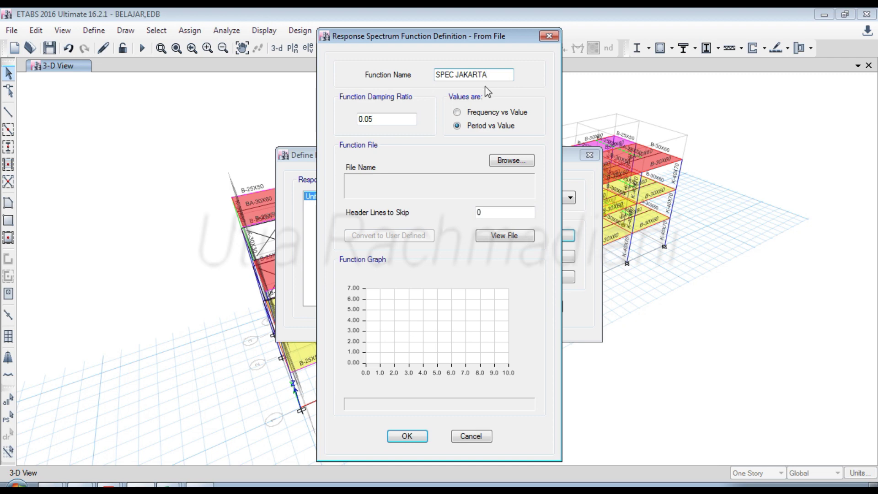
click(379, 119)
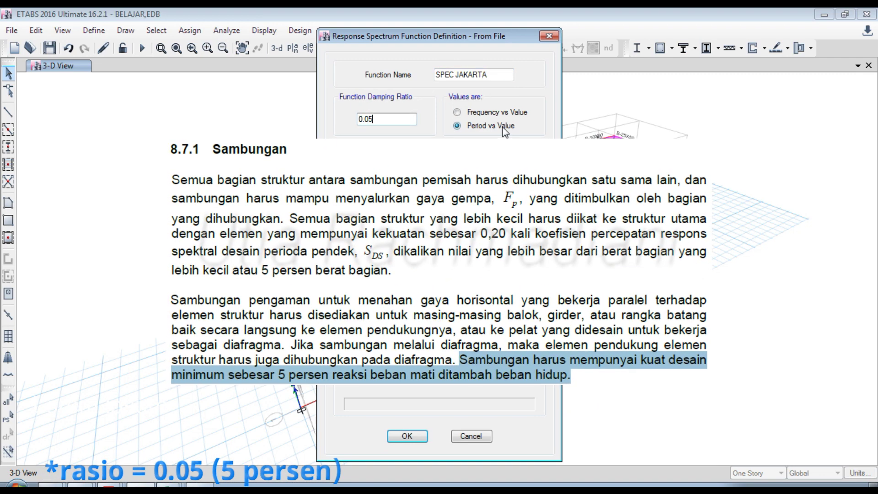
Load JAKARTA 2020.txt from the ForYoutube folder on D: as the SPEC JAKARTA function file and accept the function
click(514, 160)
click(722, 310)
click(731, 342)
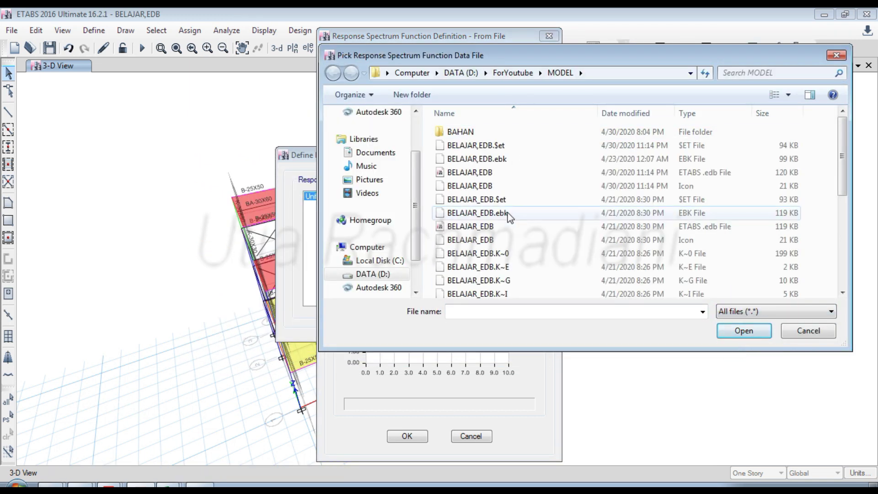
click(486, 73)
click(512, 73)
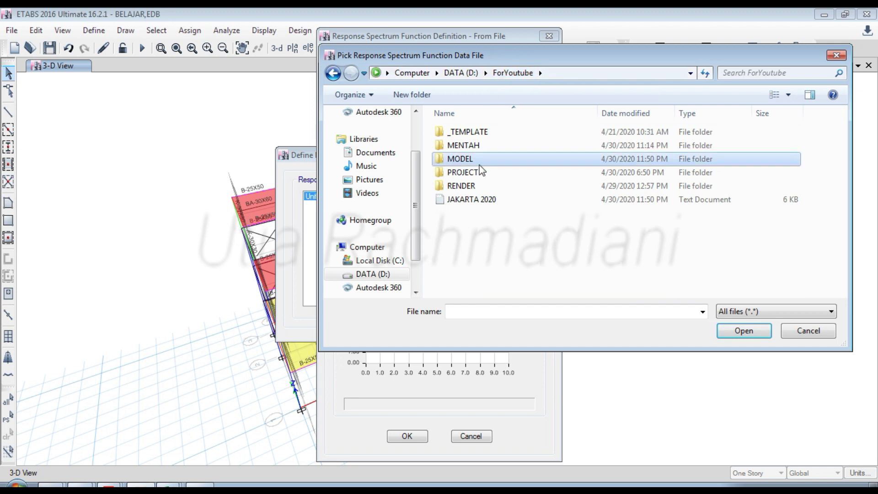
click(444, 200)
click(752, 338)
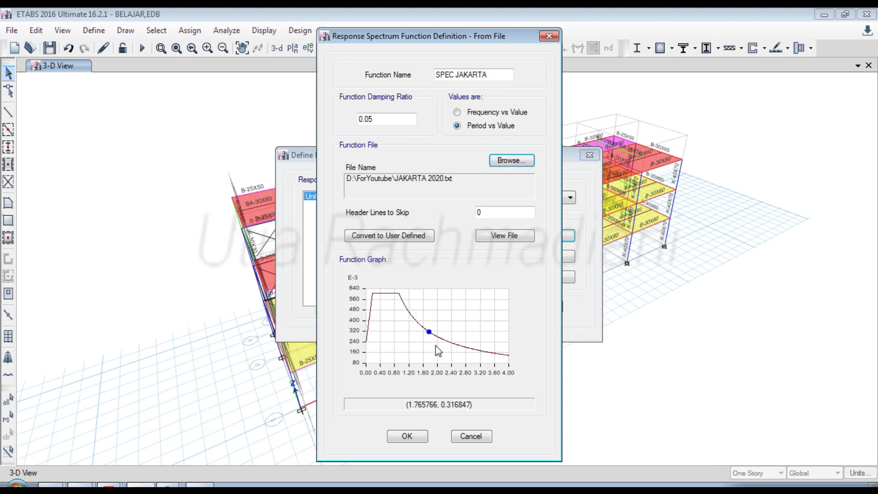
click(407, 436)
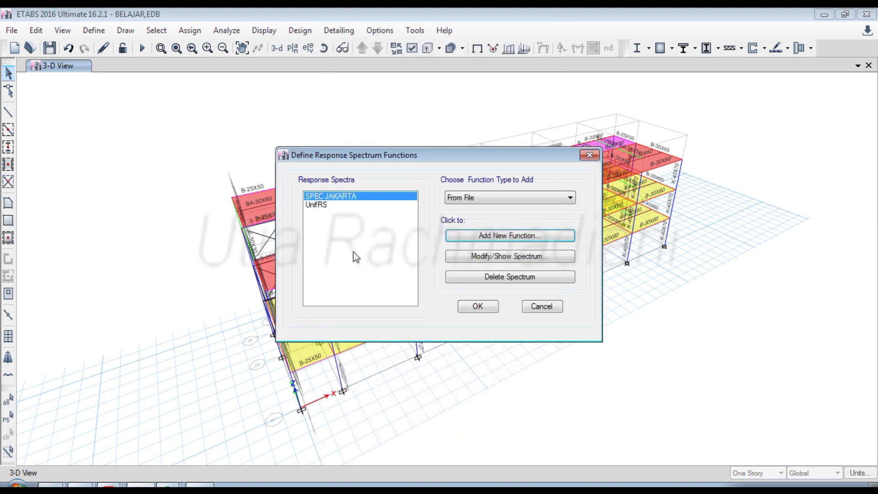
Delete the UnifRS spectrum and accept the response spectrum functions
click(342, 205)
click(512, 277)
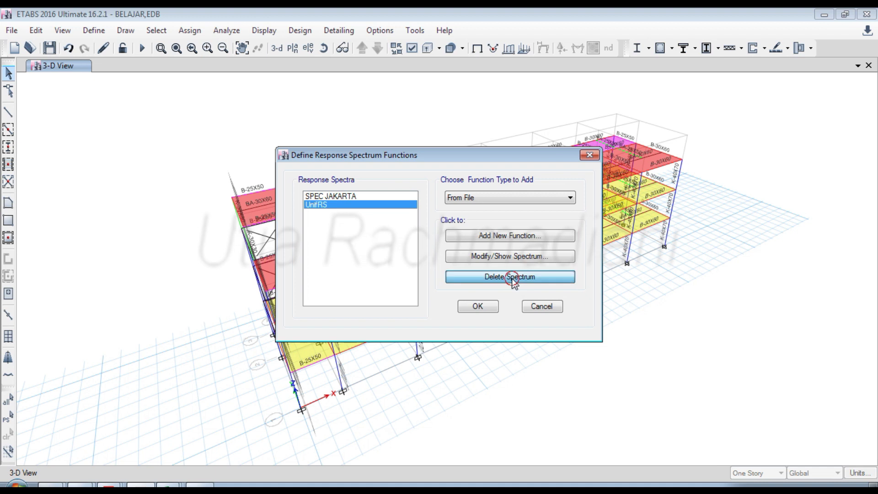
click(477, 306)
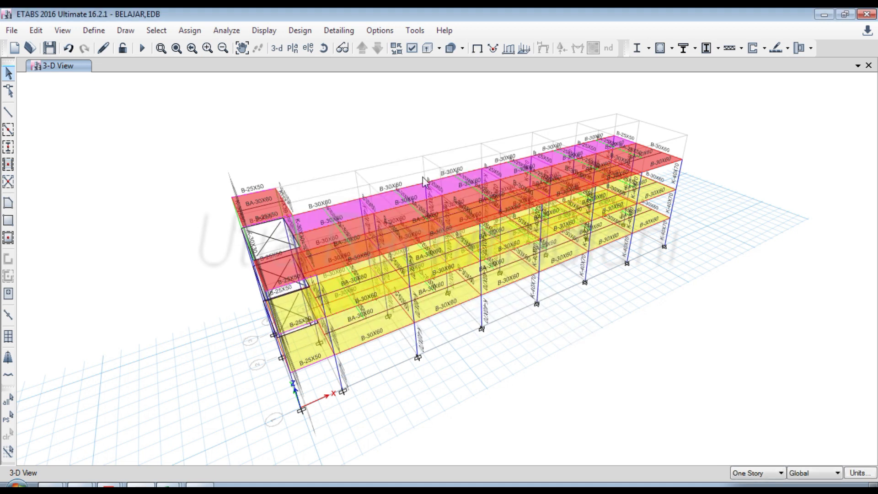
Add a load case named SPEC-X with the type Response Spectrum
click(95, 30)
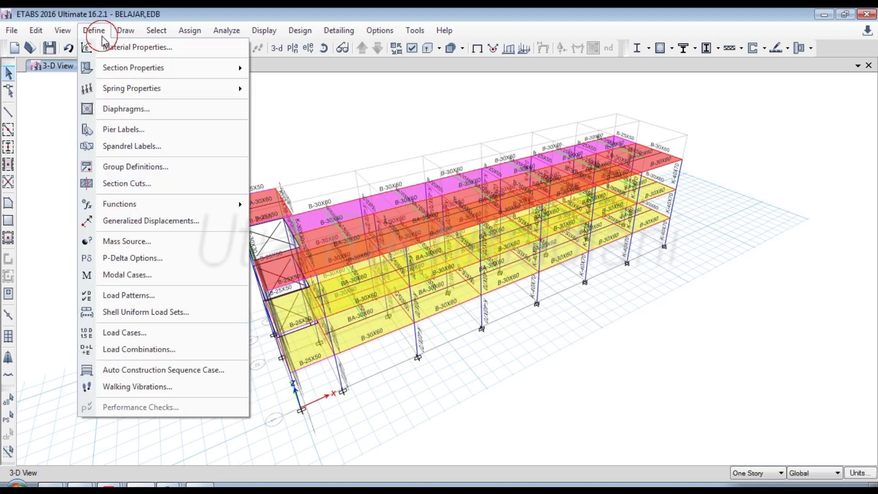
click(124, 333)
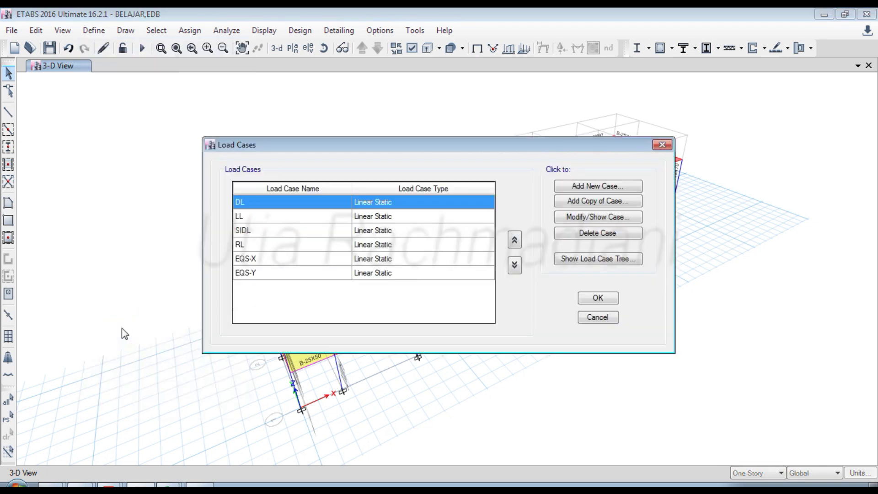
click(600, 187)
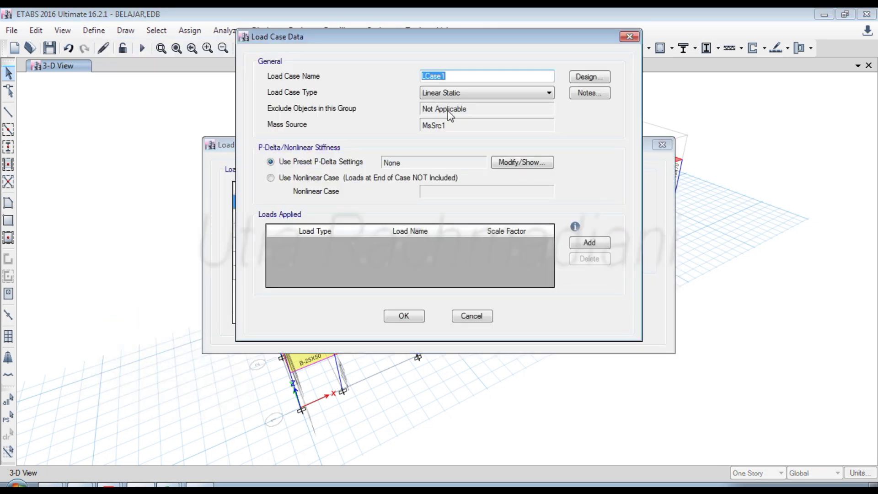
text(SPEC-X)
click(474, 94)
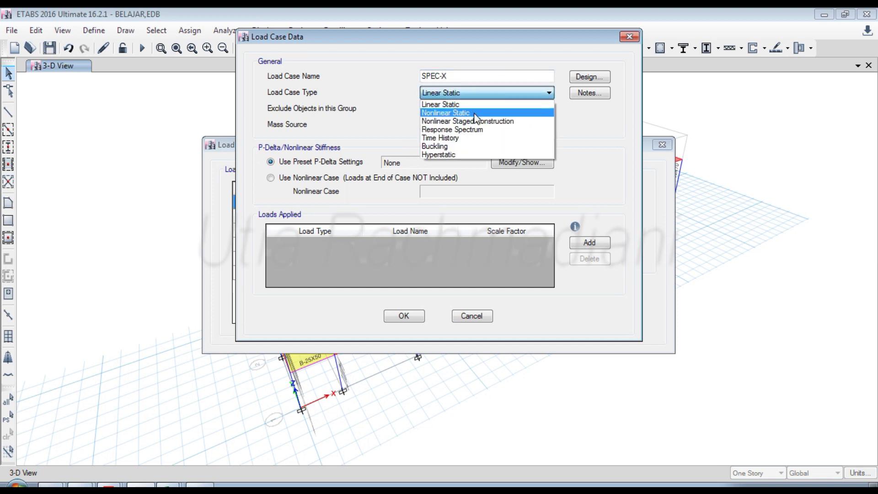
click(470, 131)
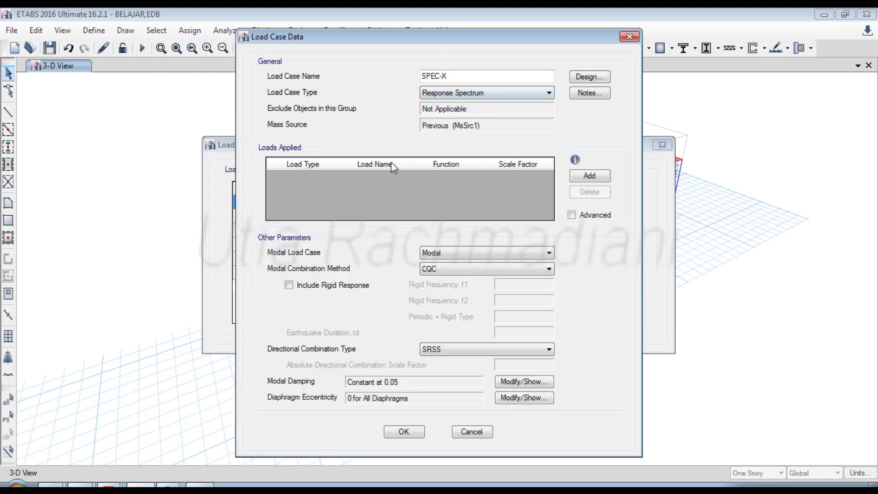
Add an Acceleration load in U1 with the SPEC JAKARTA function to SPEC-X and select its scale factor
click(578, 177)
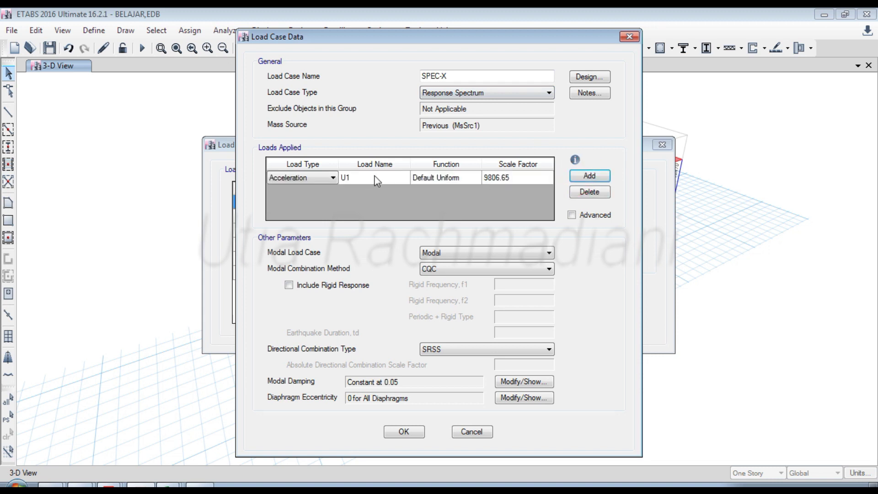
click(445, 178)
click(452, 178)
click(449, 196)
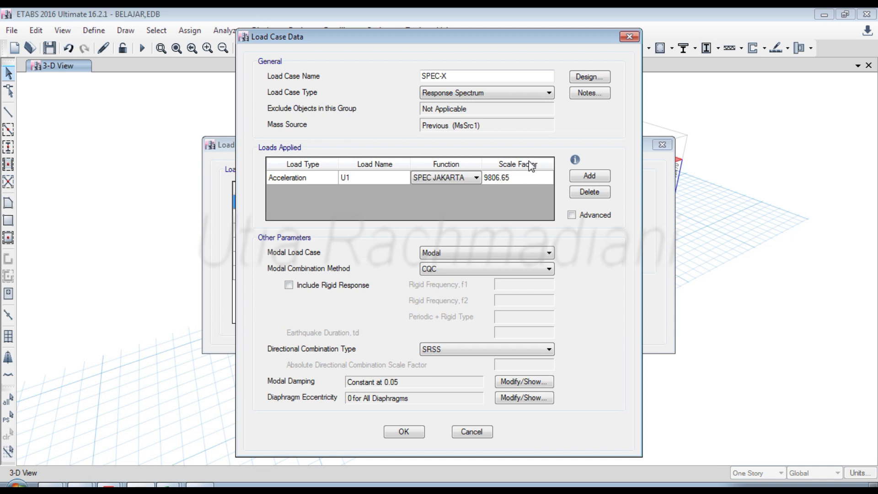
click(494, 178)
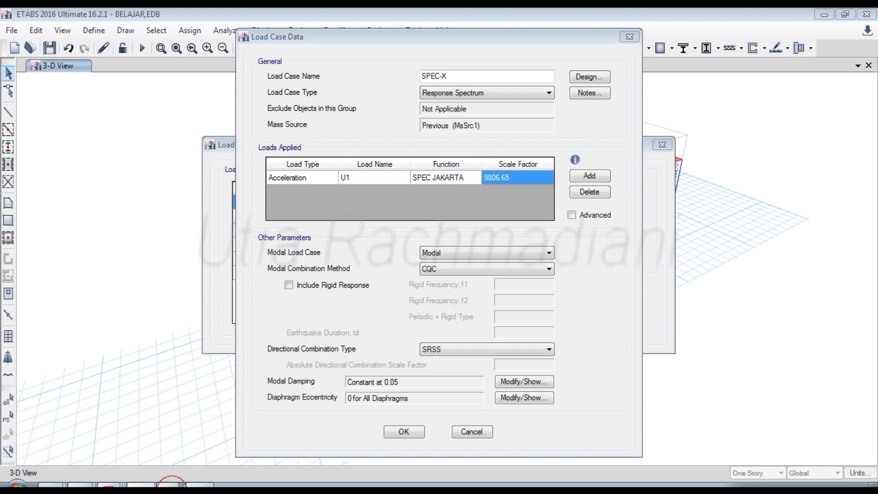
Switch to the BELAJAR.EDB workbook and shorten the scale factor's code reference in B23 of Gempa Dinamik to Pasal 7.9.2
click(169, 468)
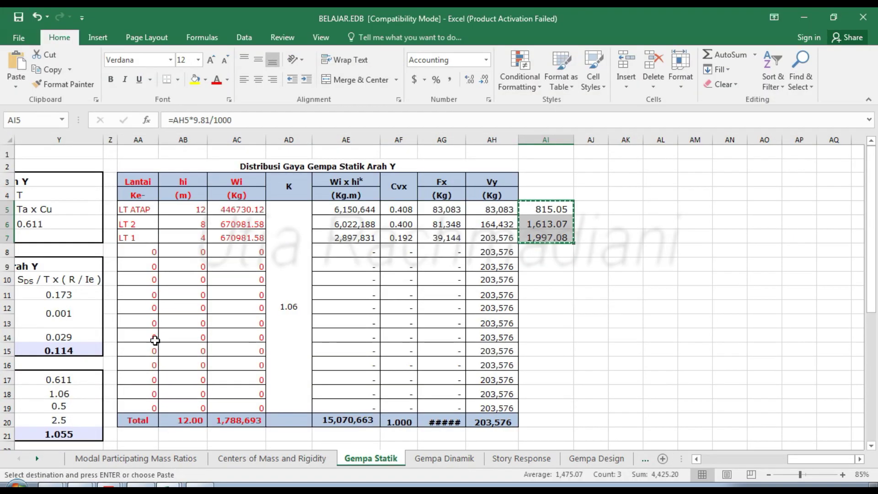
click(459, 457)
click(53, 340)
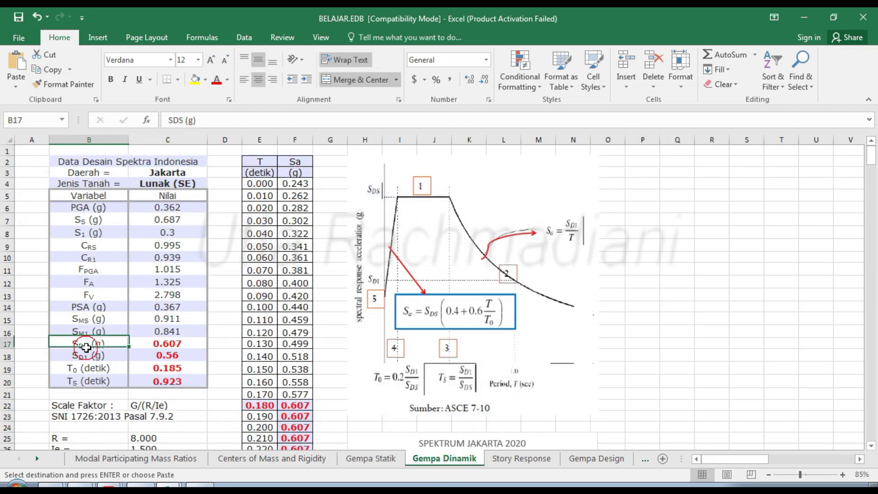
scroll(78, 358, down, 1)
click(102, 382)
key(Return)
click(99, 370)
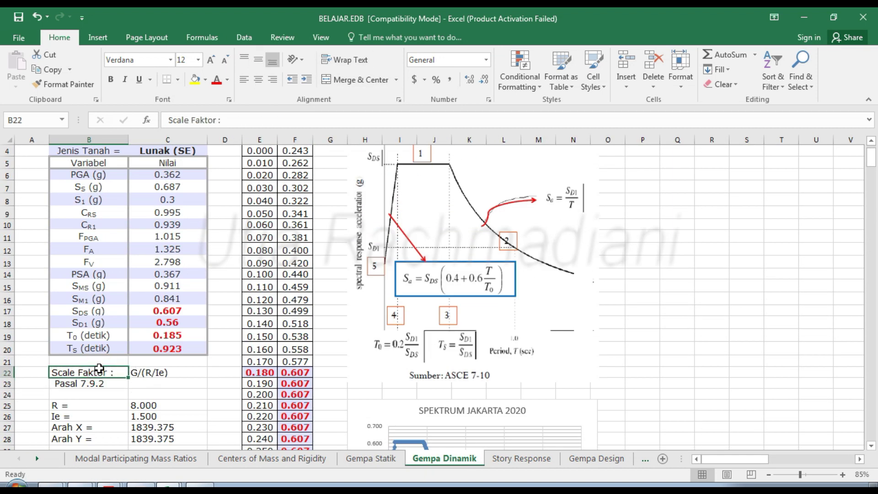
click(98, 383)
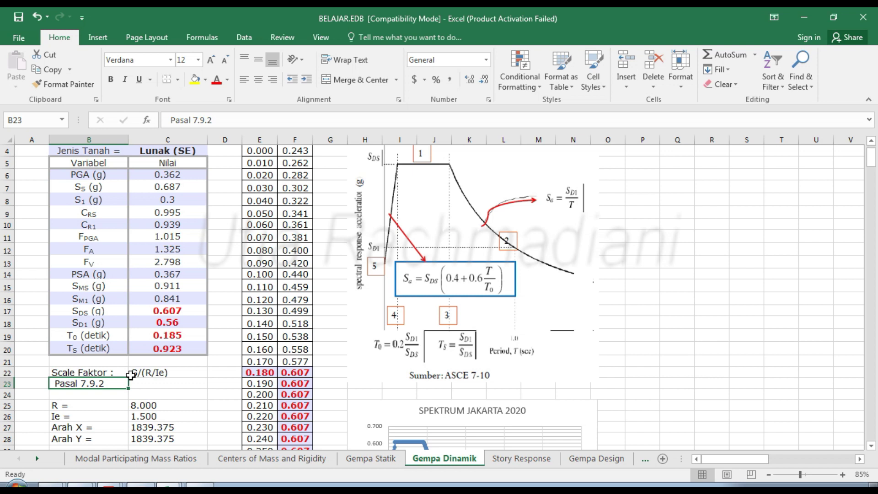
Copy the Arah X scale factor in C27 of the Gempa Dinamik sheet
scroll(130, 375, down, 1)
click(73, 381)
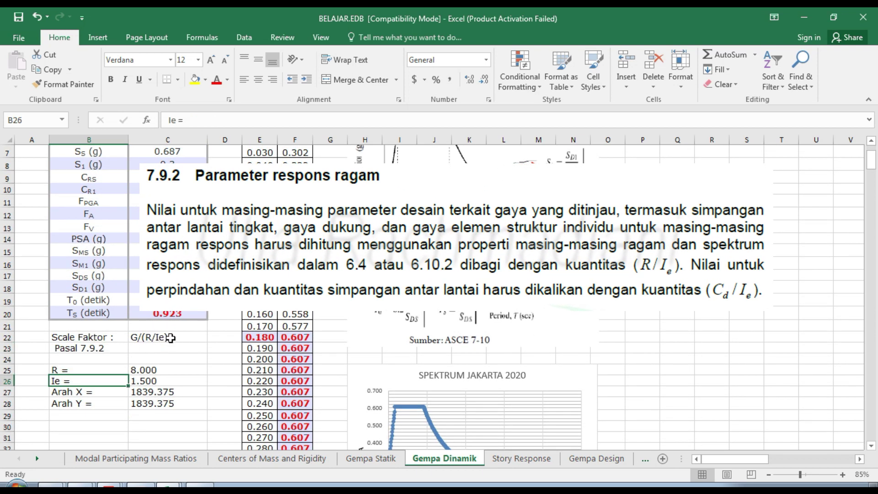
click(154, 382)
drag(151, 392, 151, 381)
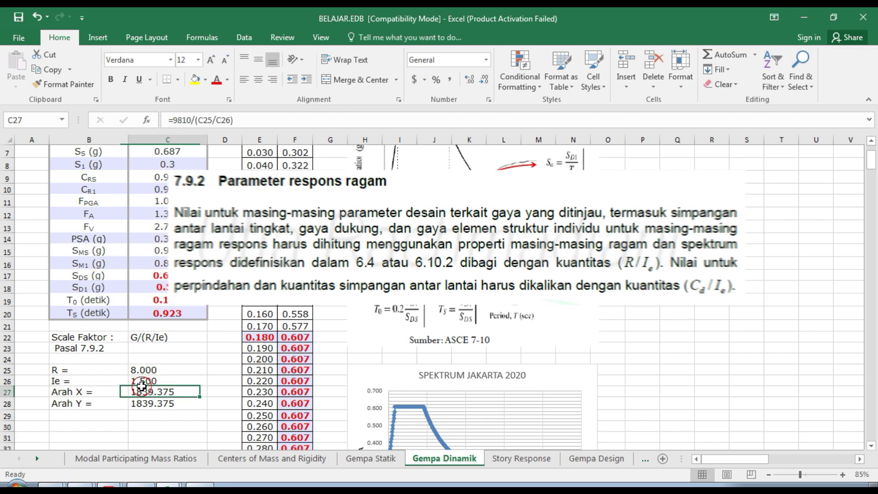
click(143, 409)
click(153, 392)
key(ctrl+c)
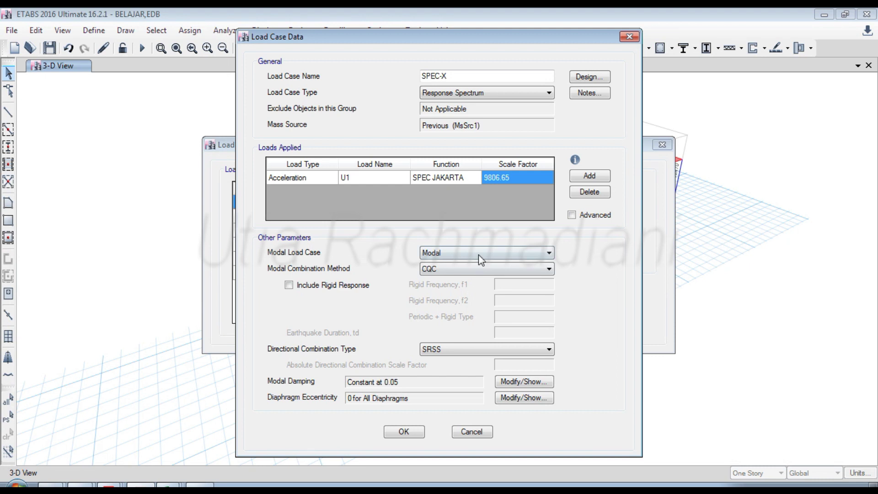
Return to ETABS and set SPEC-X's scale factor to 1839.375, keeping U1 as the load name
click(518, 178)
text(1839.375)
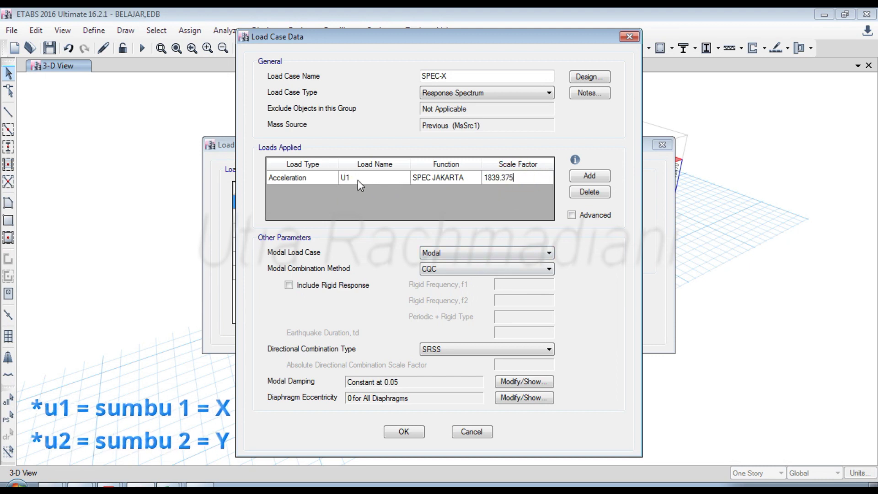
click(361, 178)
click(387, 177)
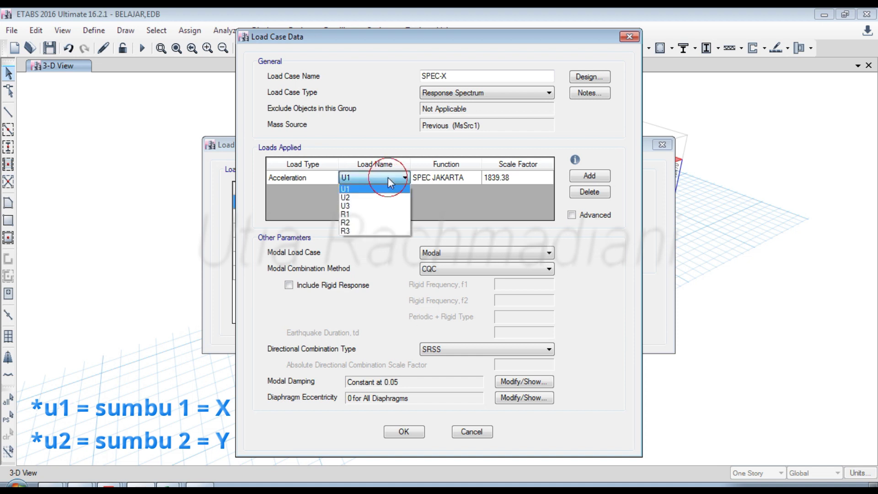
click(393, 176)
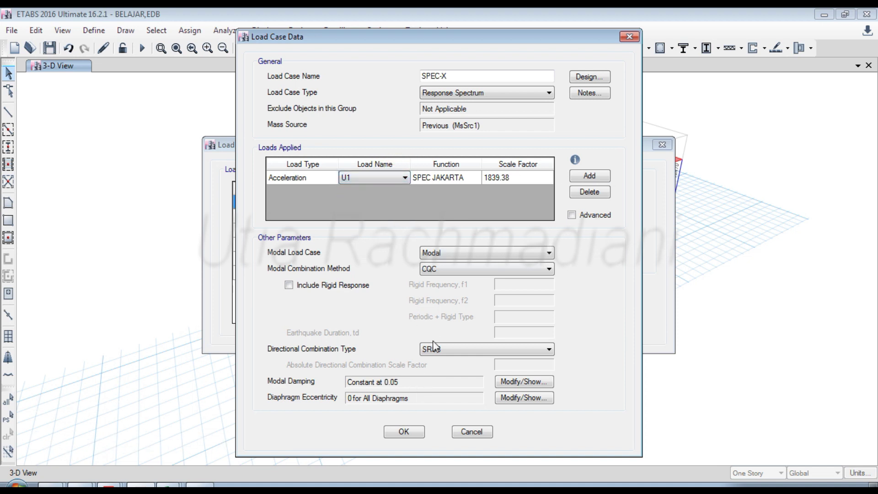
Keep CQC as the modal combination method and SRSS as the directional combination type, and accept the SPEC-X load case
click(437, 273)
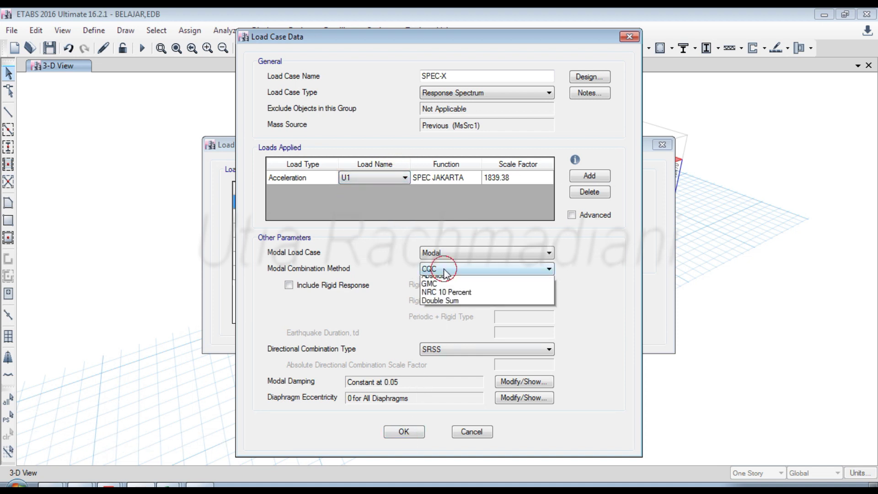
click(434, 282)
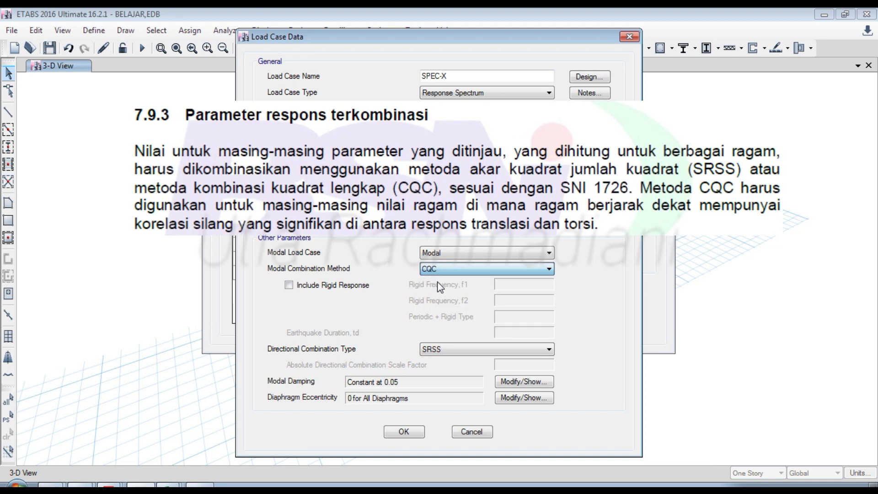
click(431, 349)
click(441, 357)
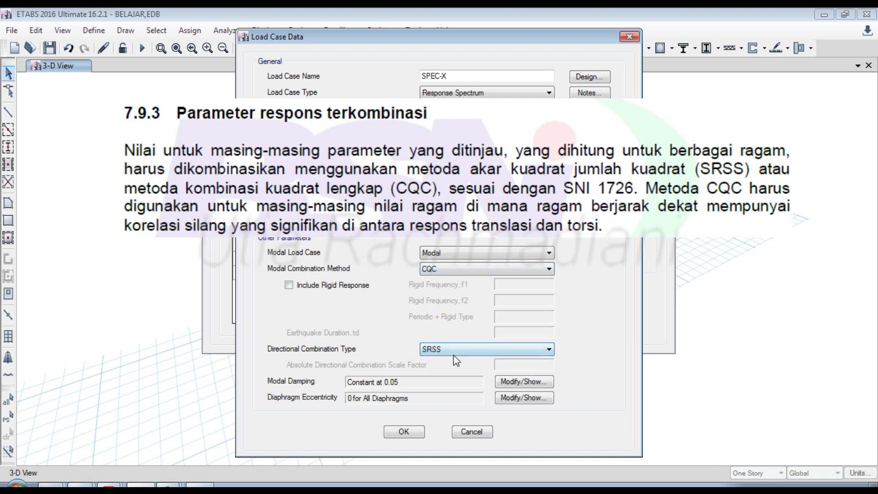
click(404, 431)
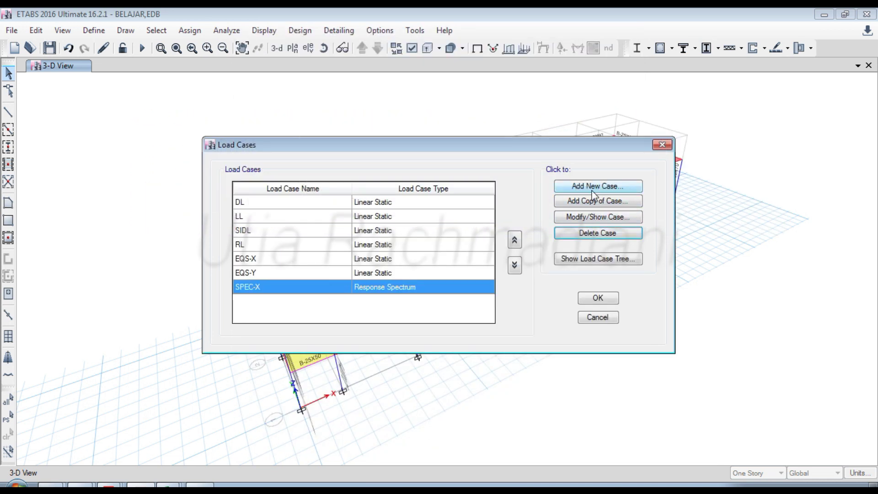
Add a copy of SPEC-X named SPEC-Y with the load name U2, and accept the load cases
click(587, 202)
click(461, 77)
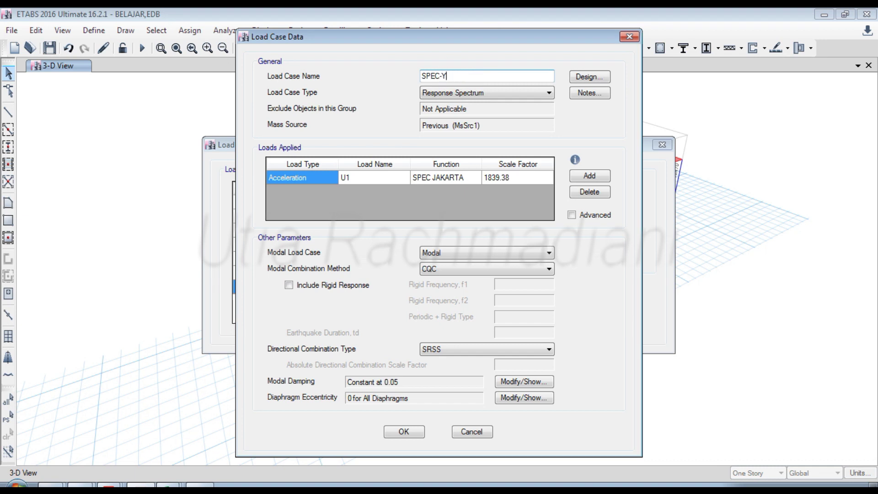
click(396, 181)
click(405, 177)
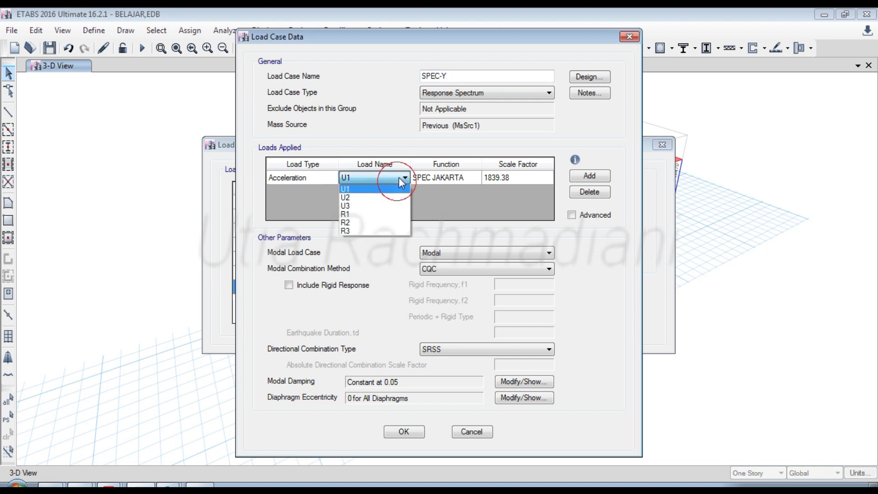
click(374, 194)
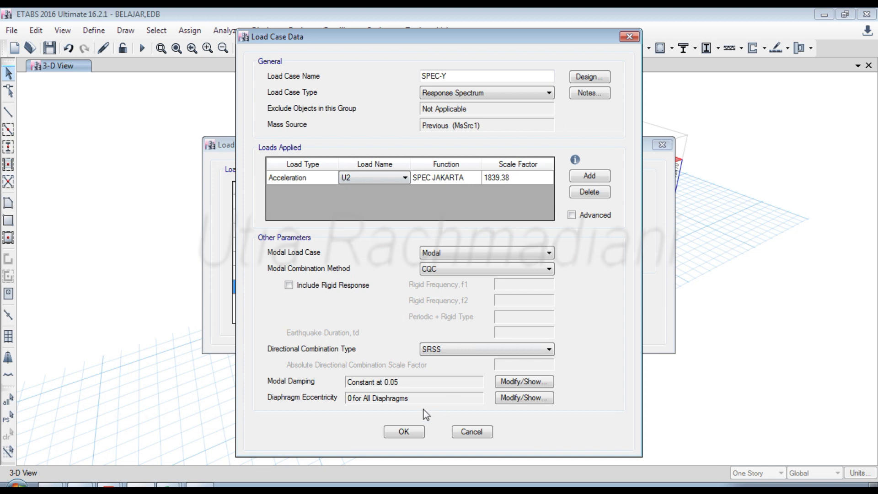
click(403, 432)
click(598, 298)
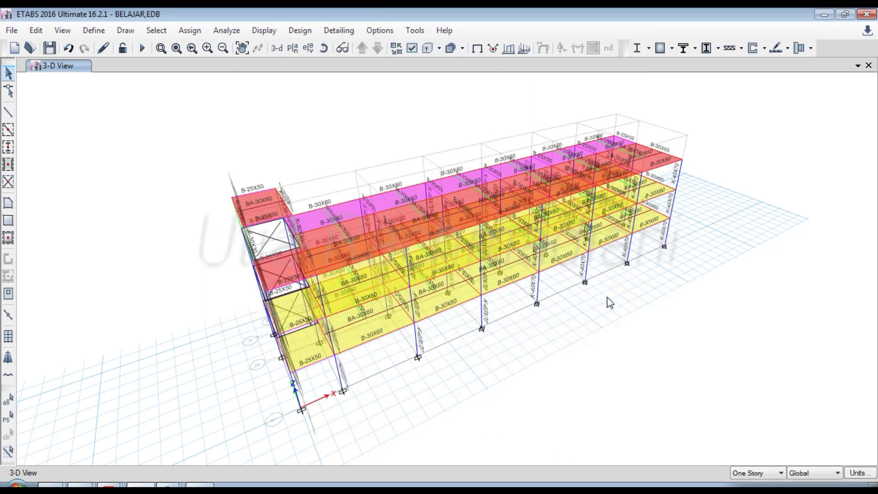
Run the analysis and open the story response plots
click(143, 49)
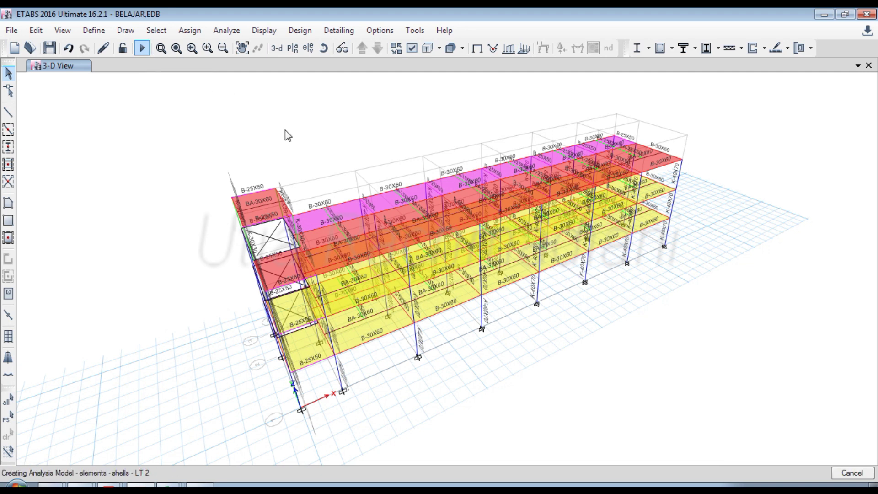
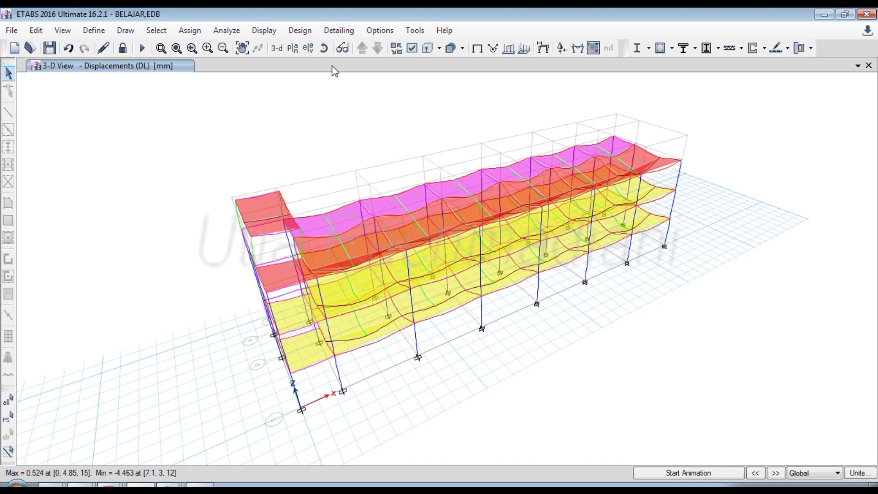
click(264, 31)
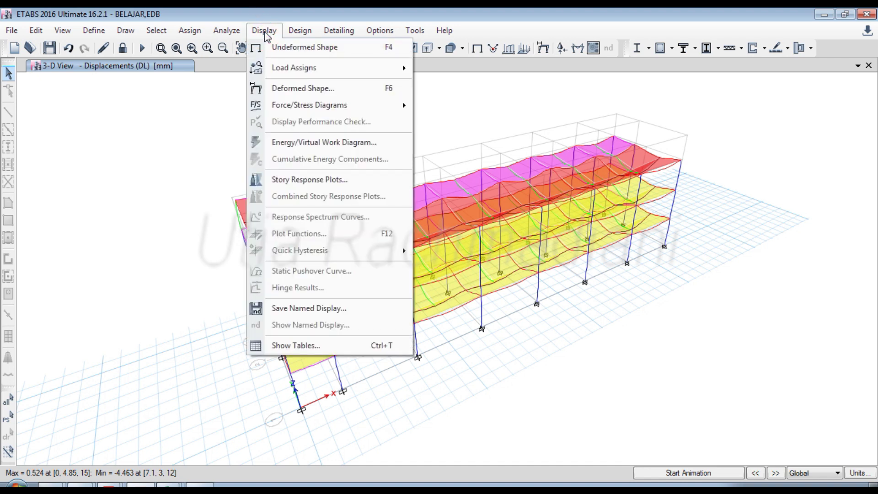
click(309, 181)
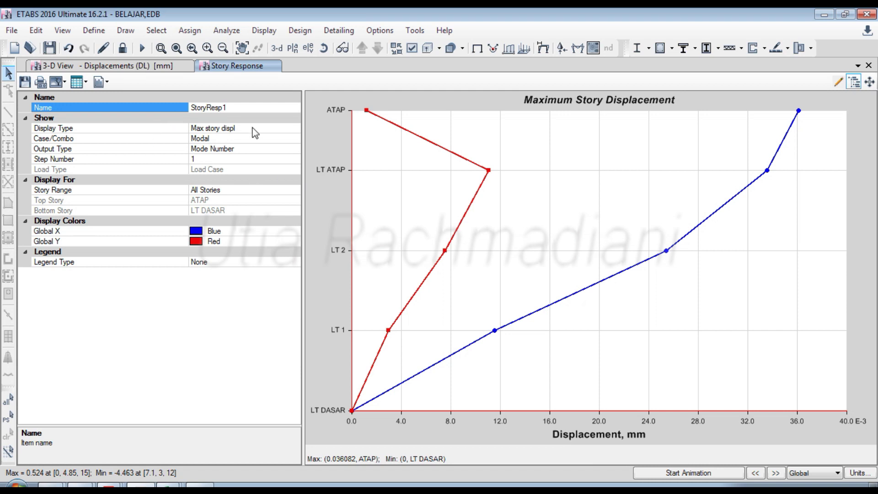
Set the story response plot to show Story shears for the SPEC-X case
click(255, 130)
click(295, 128)
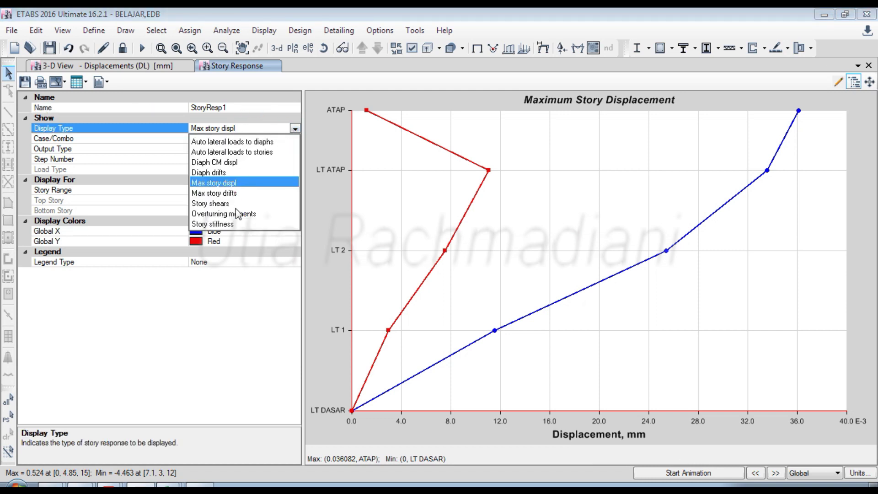
click(229, 203)
click(298, 137)
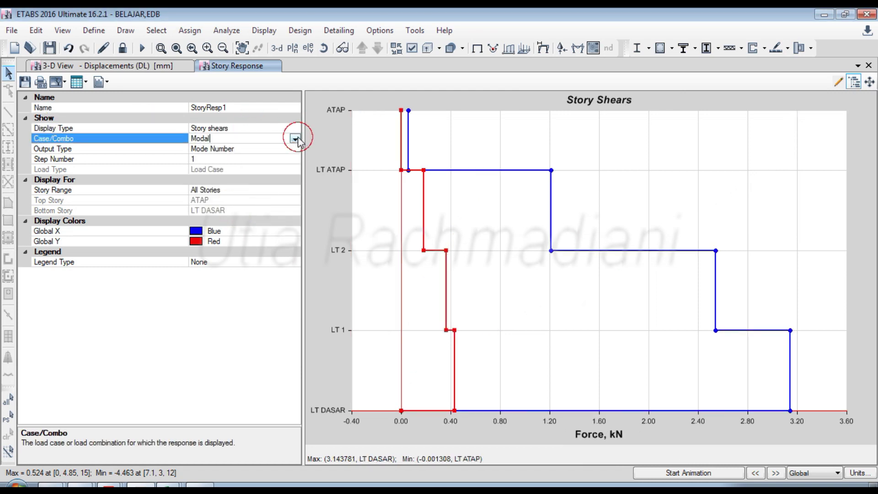
click(295, 139)
click(216, 224)
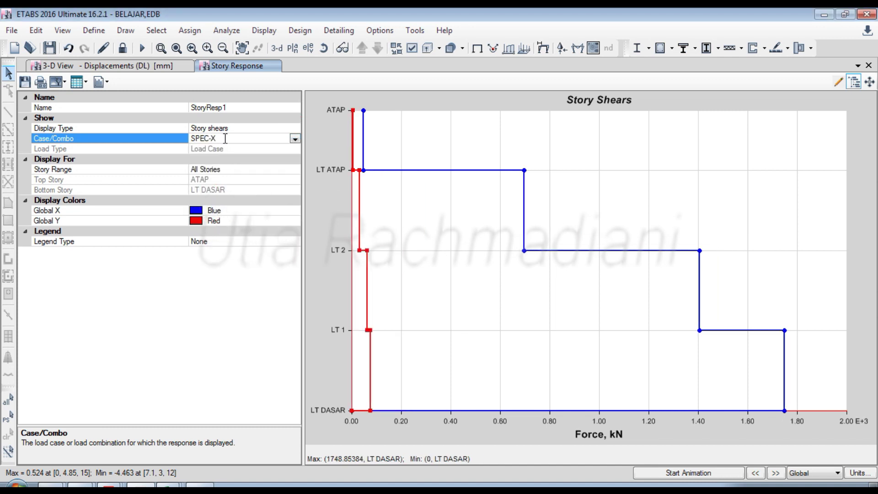
Show the SPEC-X story shears as a formatted table, export it to Excel and close the table
click(86, 82)
click(86, 83)
click(86, 83)
click(92, 96)
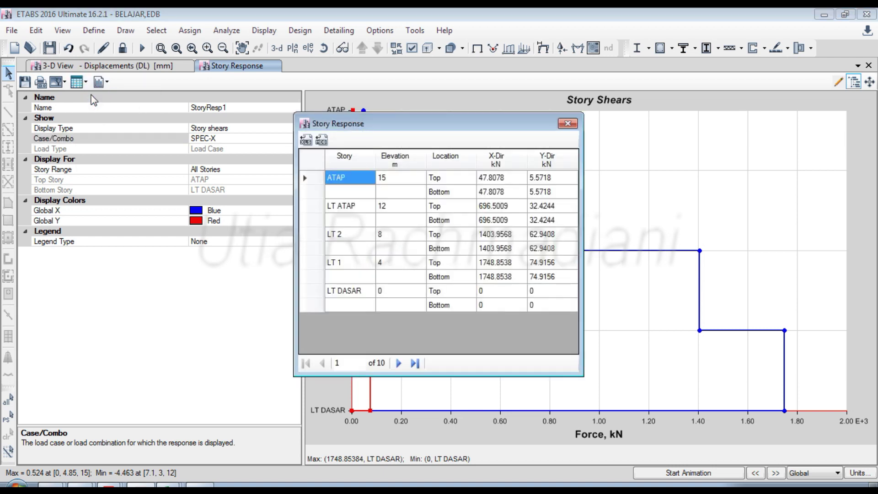
click(307, 141)
click(567, 123)
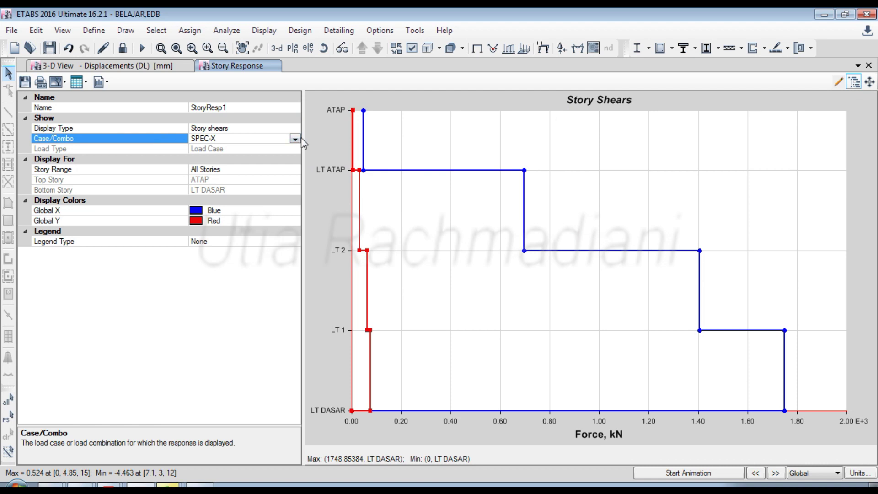
Export the formatted story shear table for SPEC-Y to Excel and close the story response view
click(295, 139)
click(208, 234)
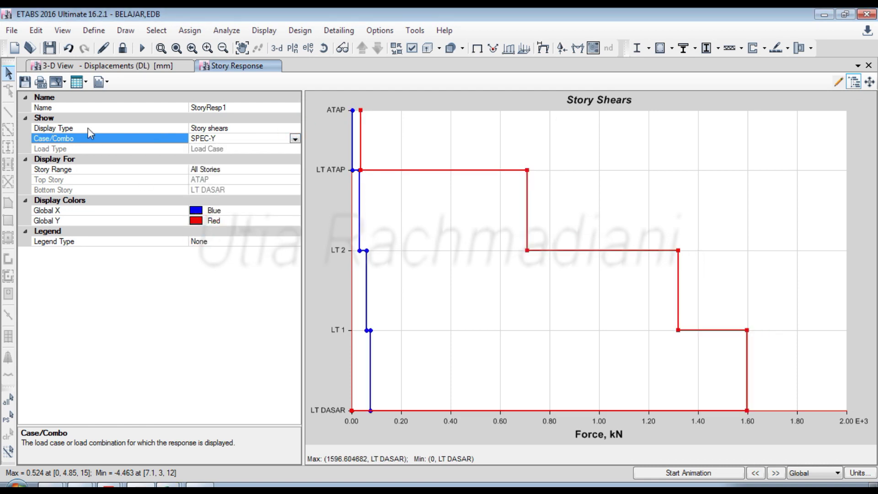
click(86, 82)
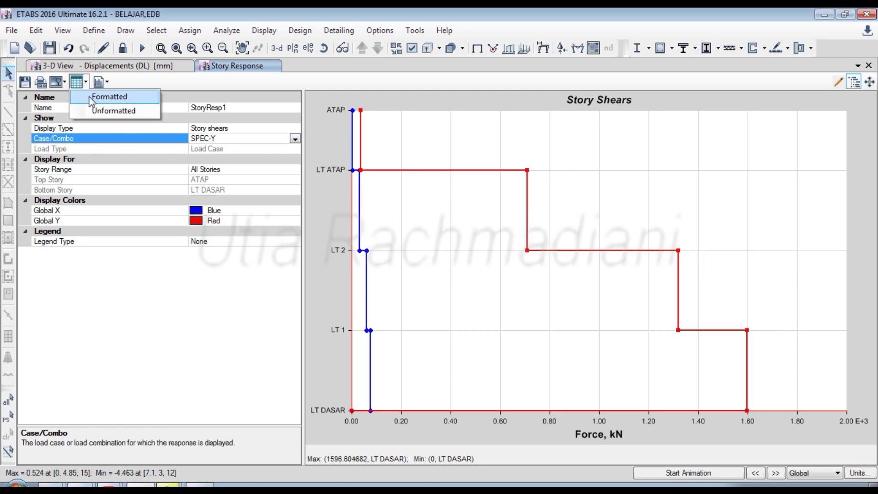
click(91, 98)
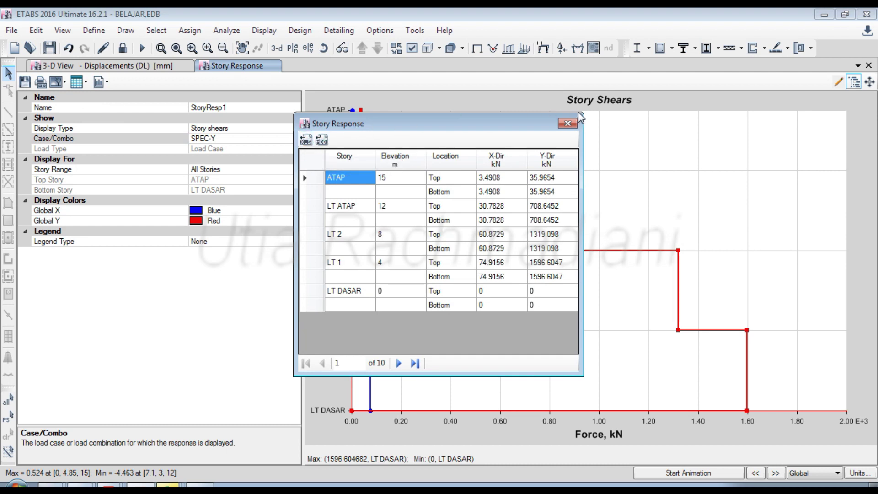
click(567, 123)
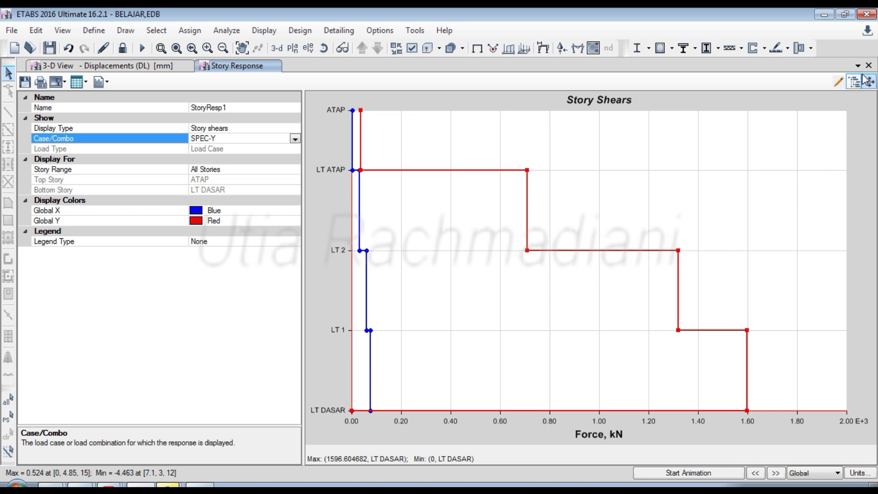
click(867, 66)
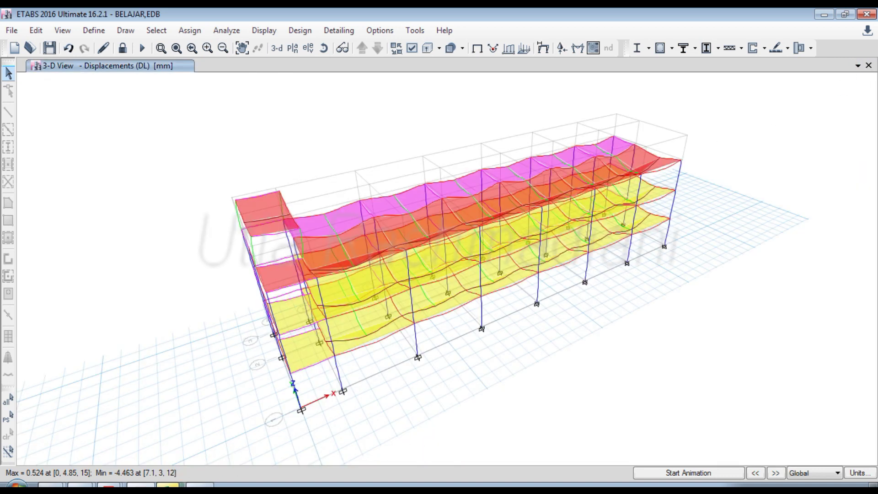
Switch to the BELAJAR.EDB workbook in Excel and open its Story Response sheet
click(167, 484)
click(192, 423)
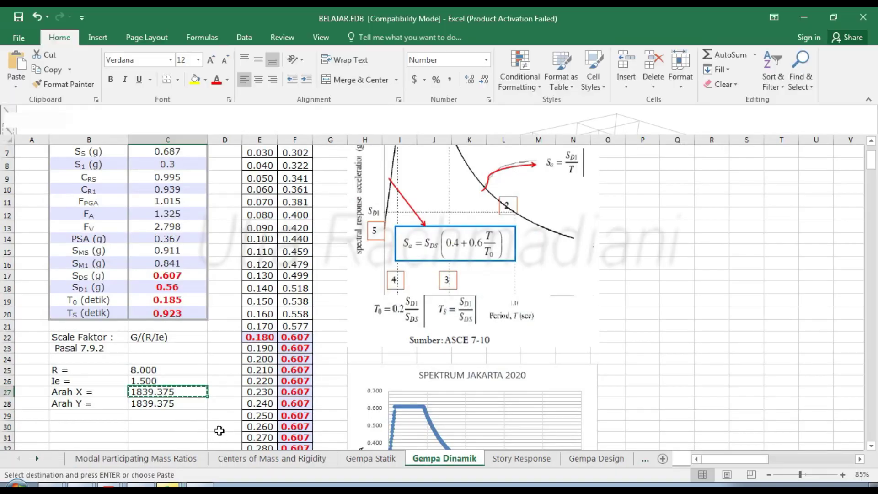
click(189, 324)
click(521, 458)
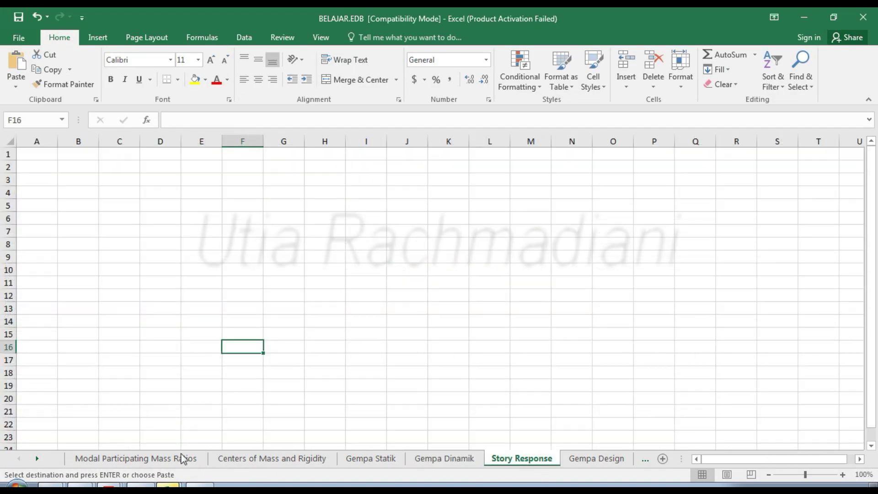
Copy columns A to E of the exported table in Book3 and paste them at A1 of the BELAJAR.EDB Story Response sheet
click(168, 485)
click(164, 446)
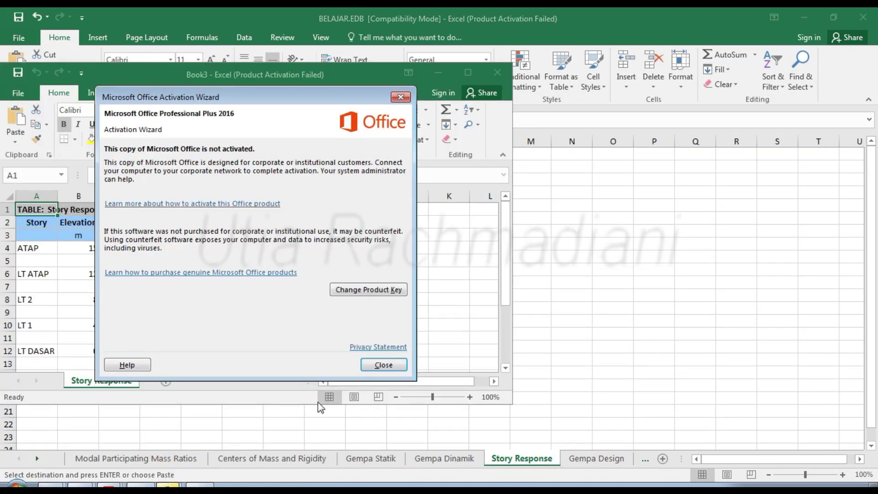
click(390, 366)
click(399, 295)
drag(206, 197, 33, 197)
key(ctrl+c)
click(698, 262)
click(26, 157)
key(ctrl+v)
click(107, 257)
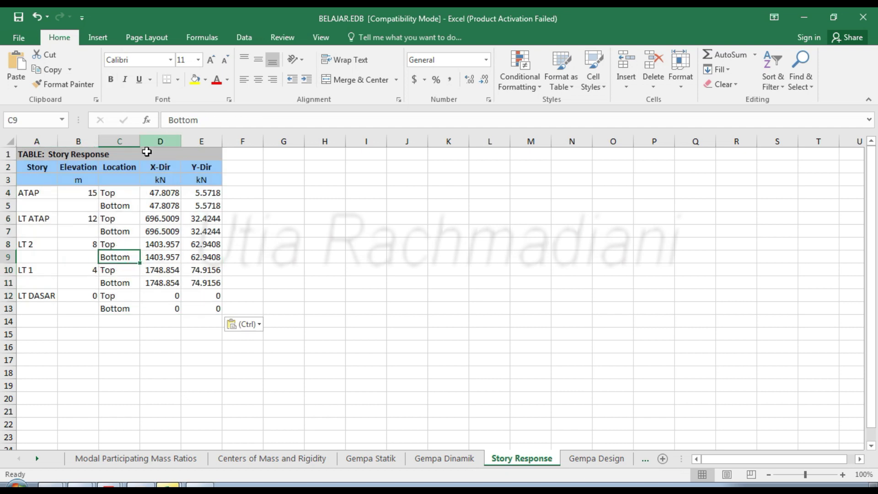
Colour the text of the X-Dir column D red
click(161, 141)
click(217, 79)
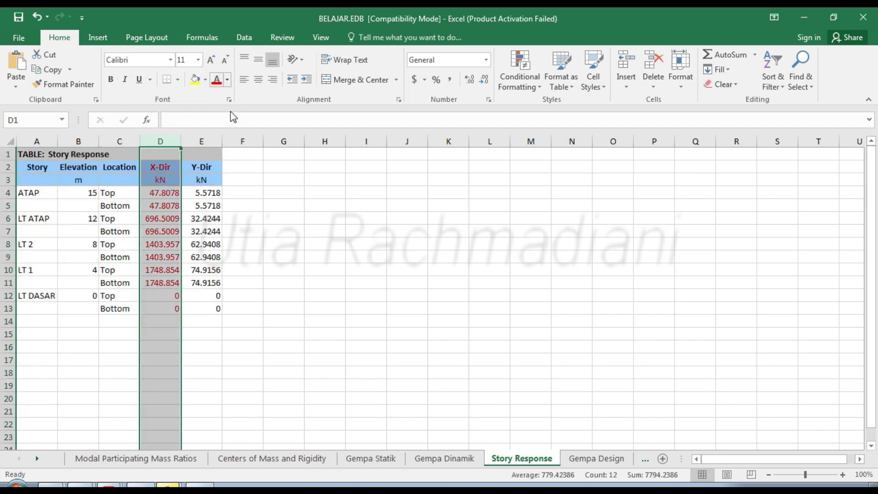
click(242, 244)
Switch to Book4 and copy columns A to E of its Story Response table
mouse_move(168, 483)
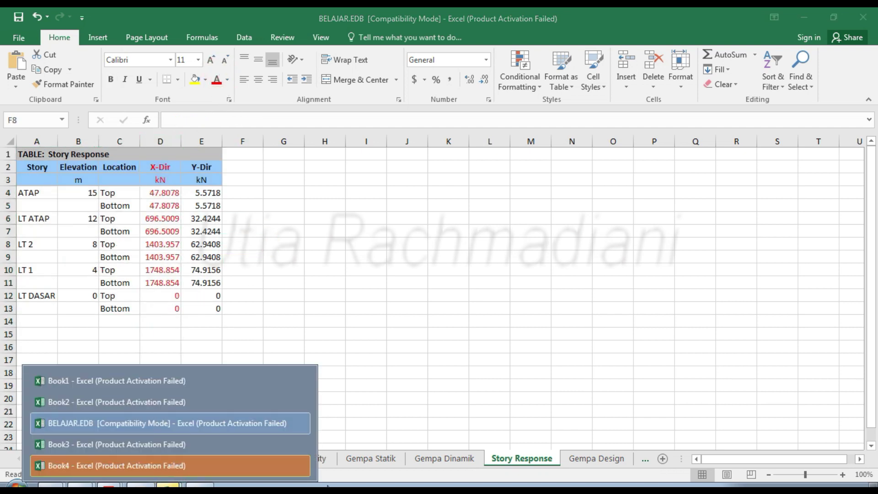
click(196, 467)
click(384, 364)
drag(201, 196, 5, 207)
key(ctrl+c)
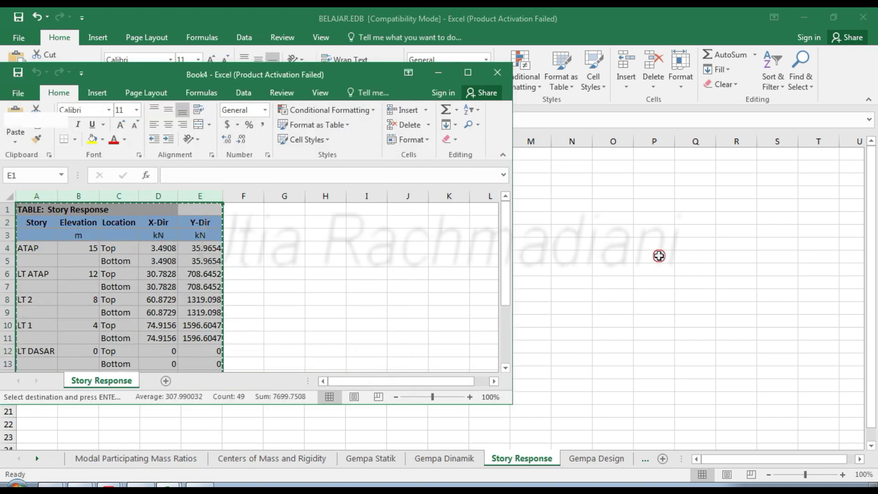
Paste the copied Book4 table at G1 of the BELAJAR.EDB Story Response sheet
click(660, 253)
click(277, 155)
key(ctrl+v)
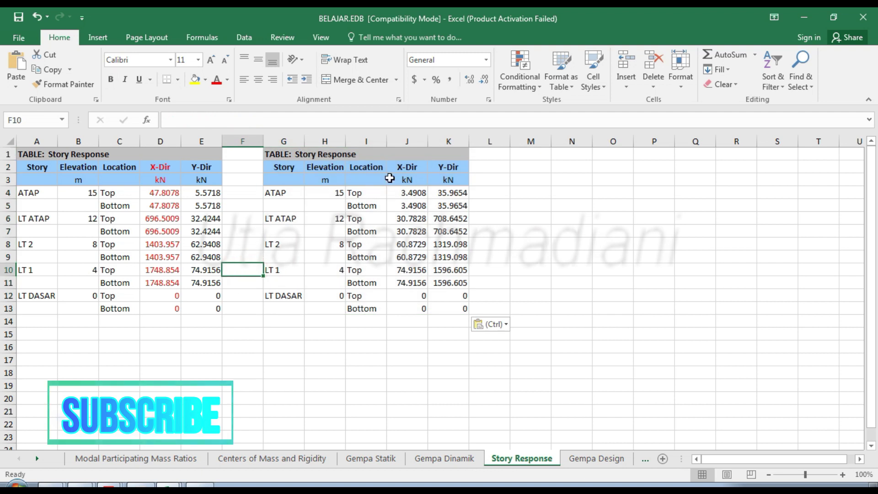
Colour the text of the second table's Y-Dir column K red
click(450, 141)
click(217, 79)
click(364, 245)
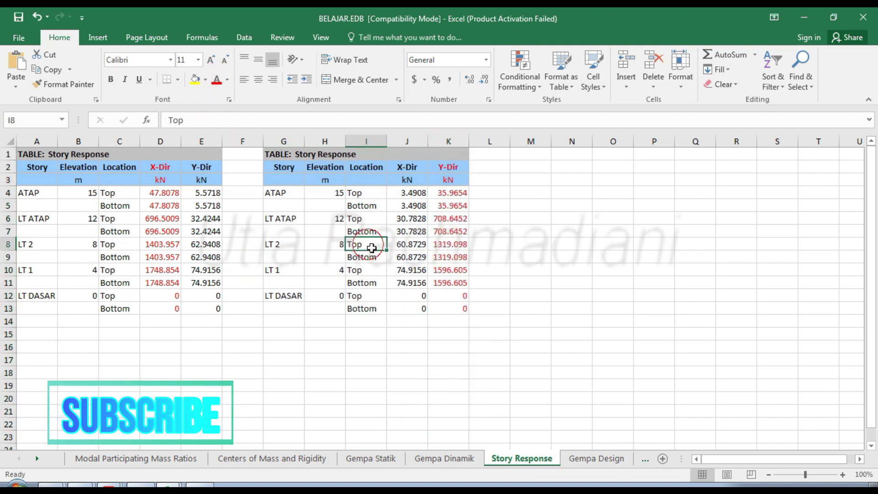
click(458, 304)
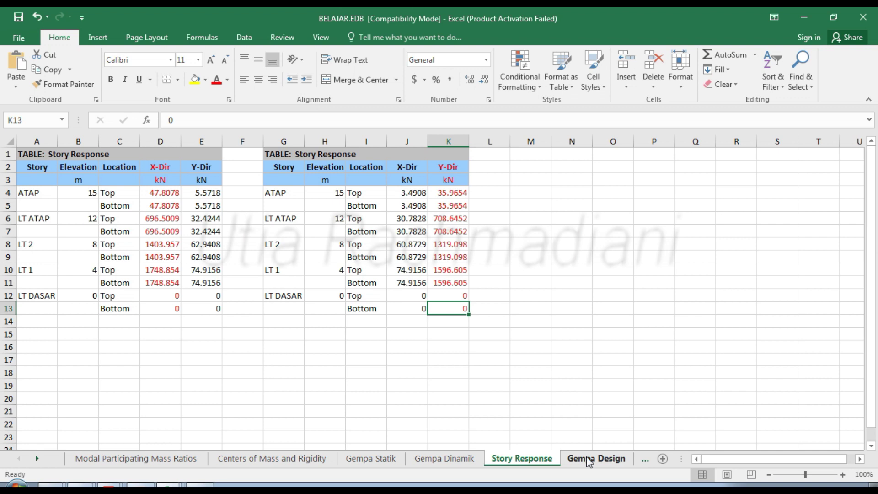
On the Gempa Design sheet, trace the static Vx in C5 to its source on Gempa Statik and return to Gempa Design
click(604, 460)
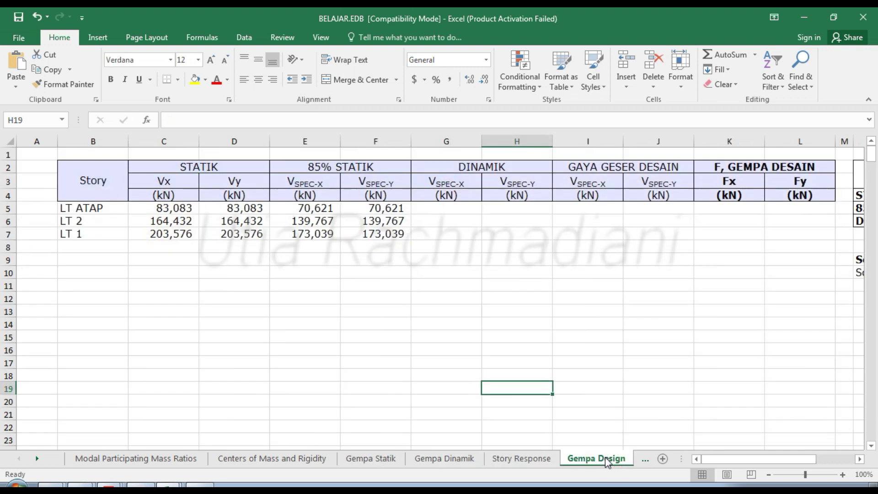
click(171, 208)
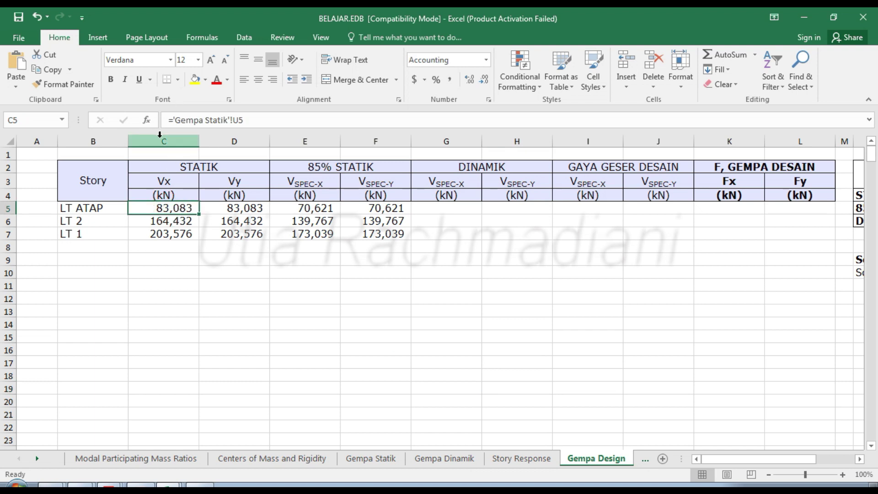
key(ctrl+bracketleft)
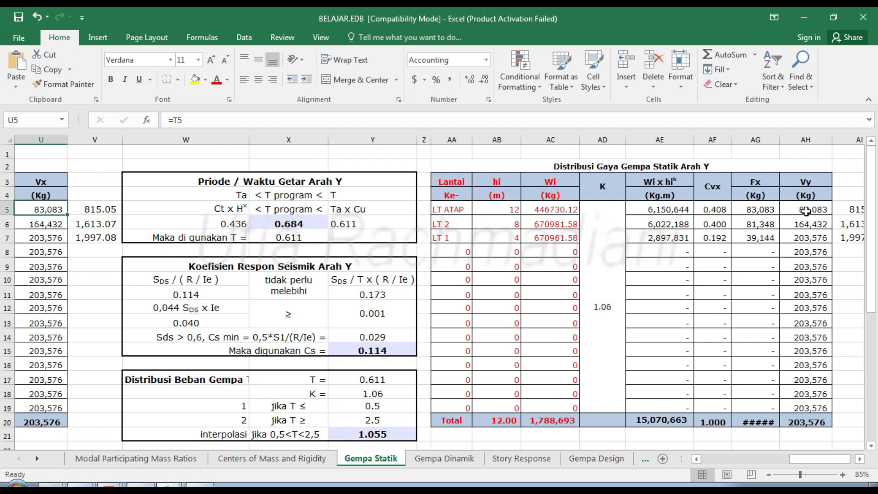
key(Down)
key(Up)
key(Down)
key(Left)
key(Left)
key(Up)
key(Right)
key(Right)
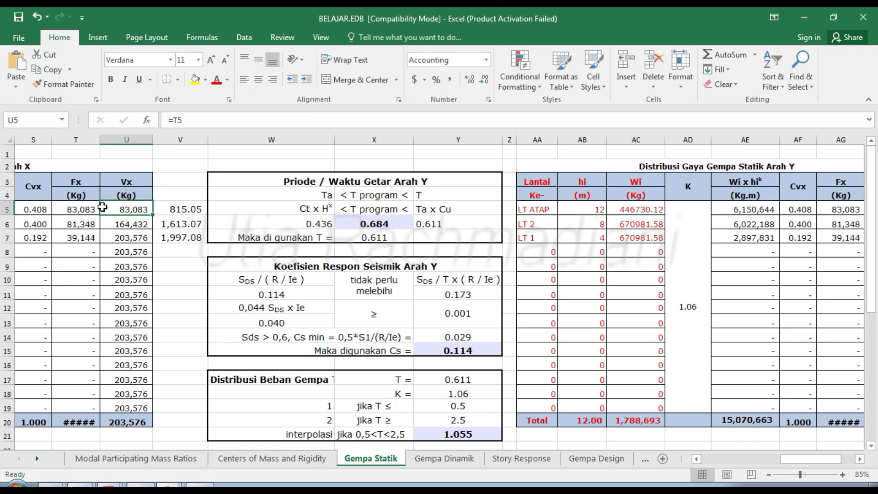
click(590, 458)
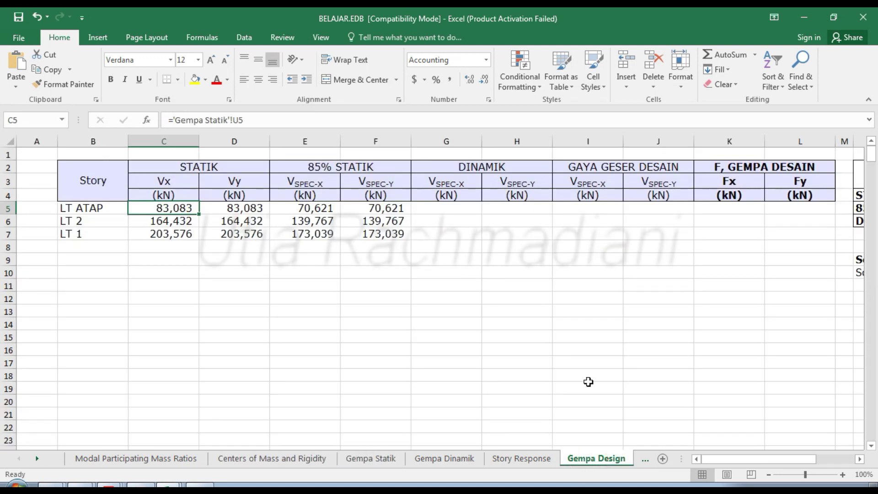
Convert static Vx to kN by changing C5 to ='Gempa Statik'!U5*9.81/1000 and filling the formula through C7
click(289, 119)
text(*9)
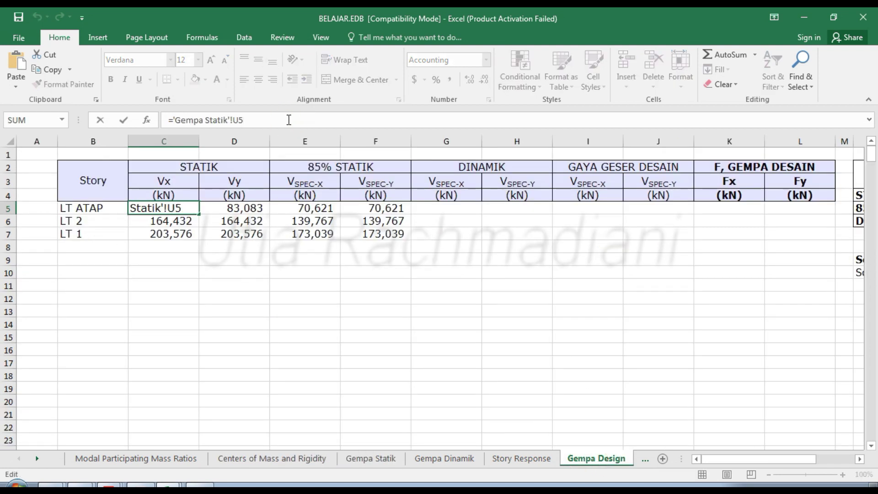
text(.81)
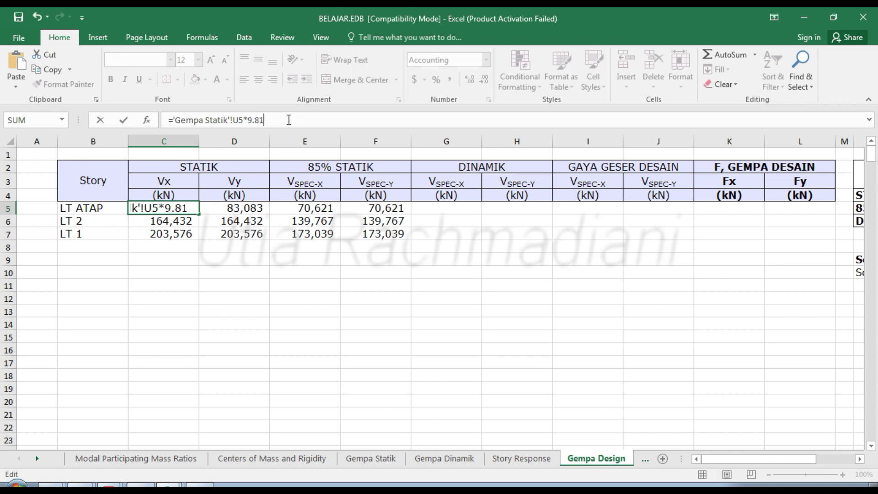
text(/1000)
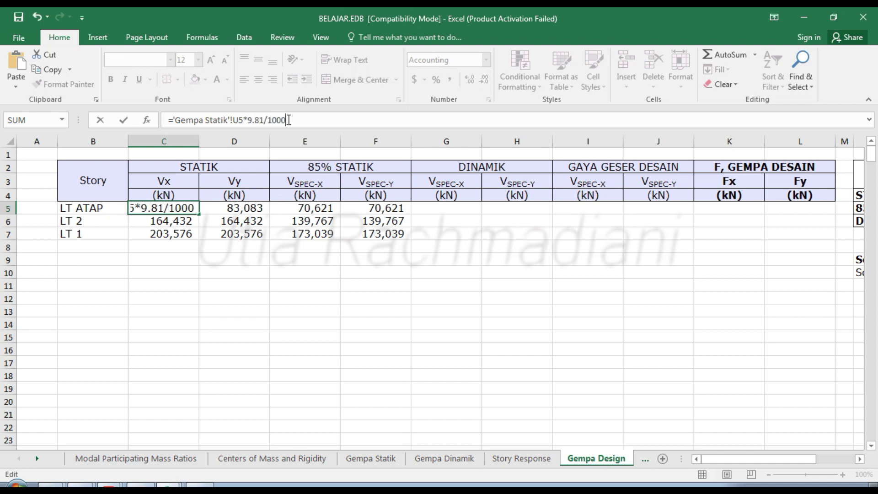
key(Return)
click(161, 210)
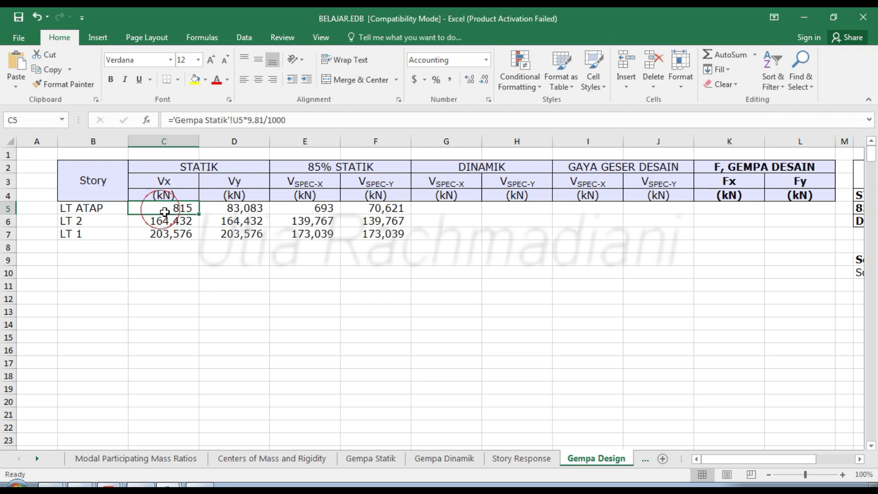
click(199, 217)
click(192, 209)
drag(198, 214, 195, 235)
Enter ='Gempa Statik'!AH5*9.81/1000 in D5 for static Vy in kN and fill the formula through D7
click(248, 208)
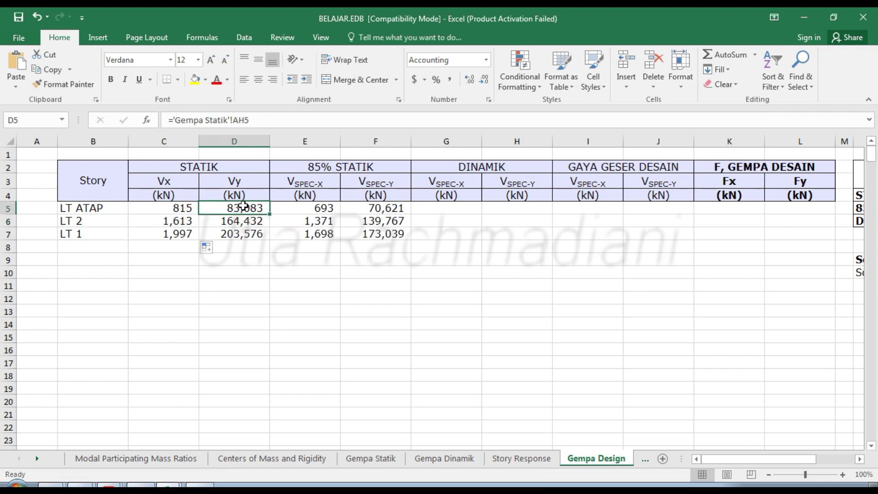
text(=)
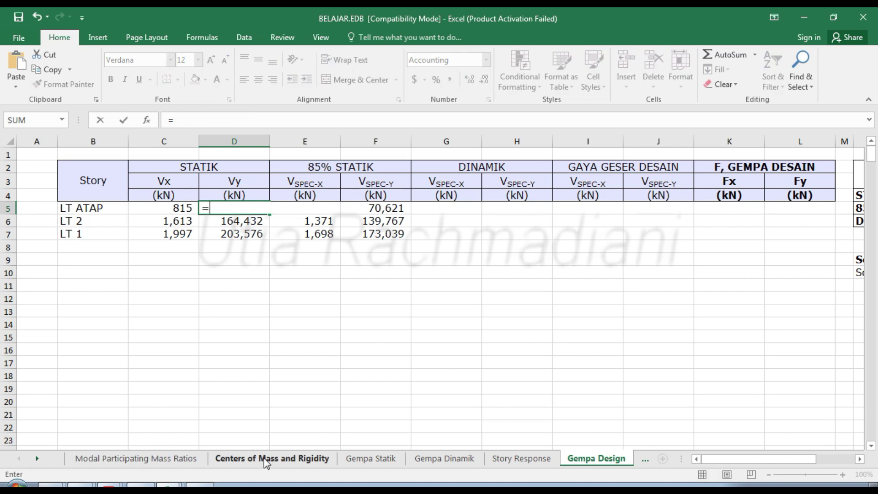
click(371, 458)
click(771, 211)
key(Right)
key(Right)
key(Right)
key(Right)
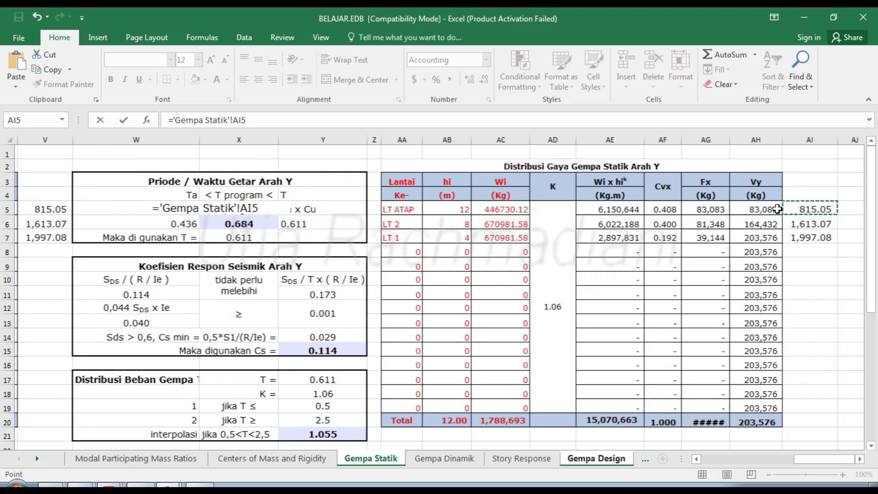
key(Right)
key(Left)
key(Left)
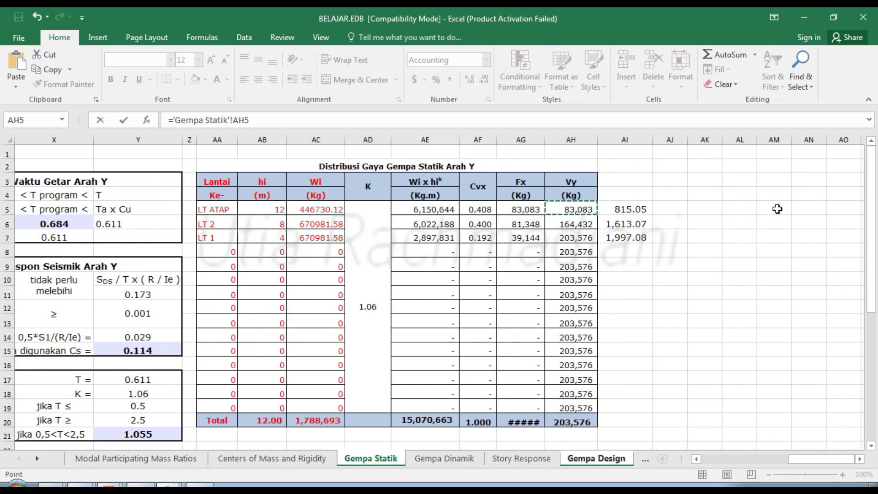
text(*)
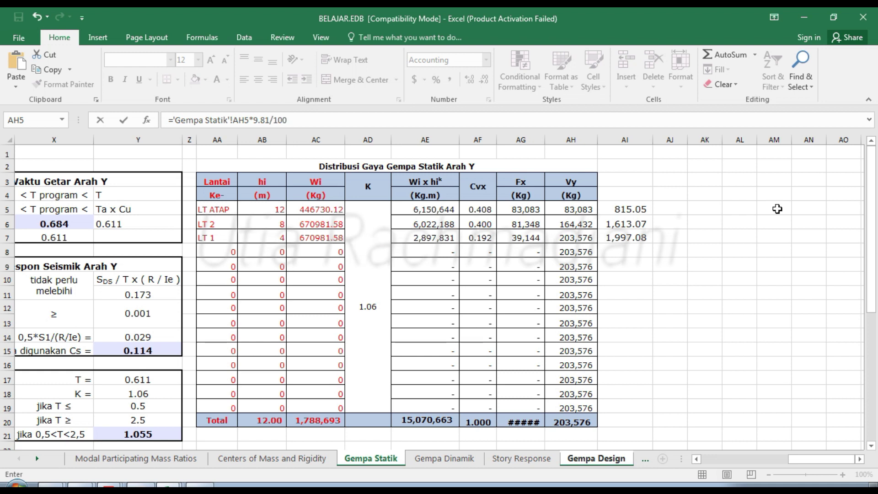
key(Return)
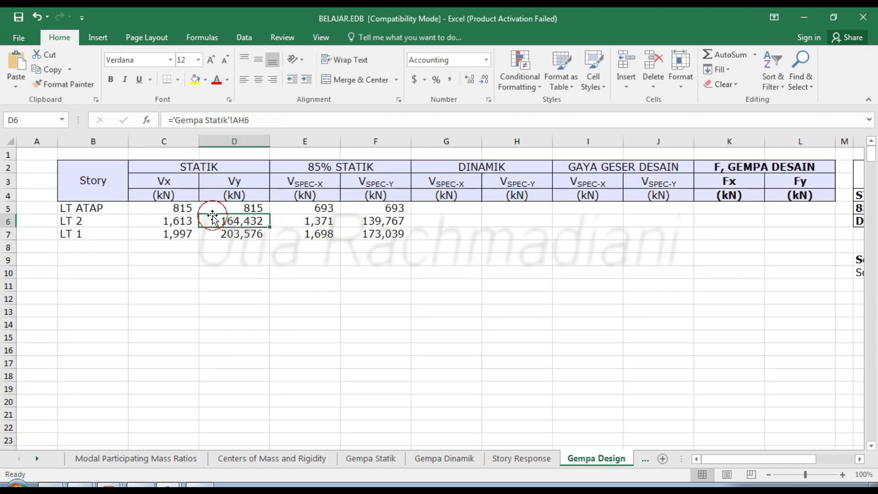
click(247, 209)
drag(271, 214, 269, 240)
Check the 85% STATIK formulas for SPEC-X in E5 and SPEC-Y in F5
click(313, 221)
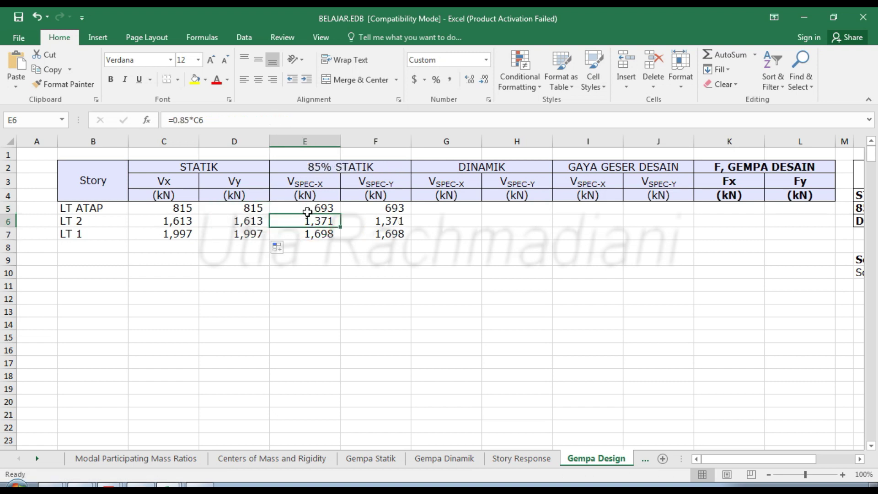
click(307, 212)
double_click(309, 209)
key(Return)
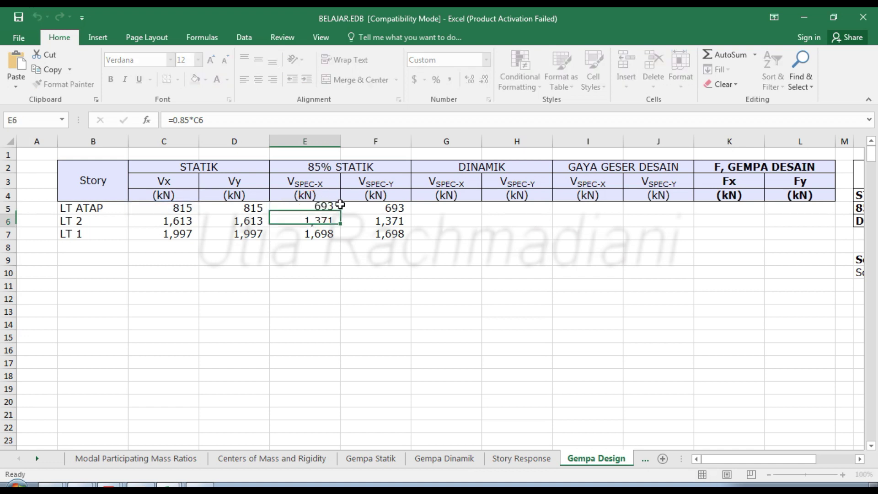
click(336, 208)
click(393, 208)
double_click(393, 208)
key(Return)
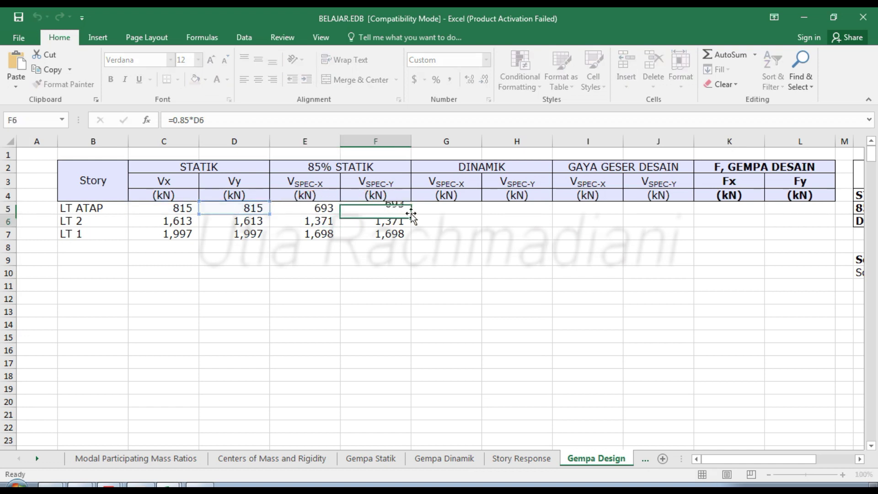
Link the LT ATAP dynamic SPEC-X shear in G5 to ='Story Response'!D6
click(453, 207)
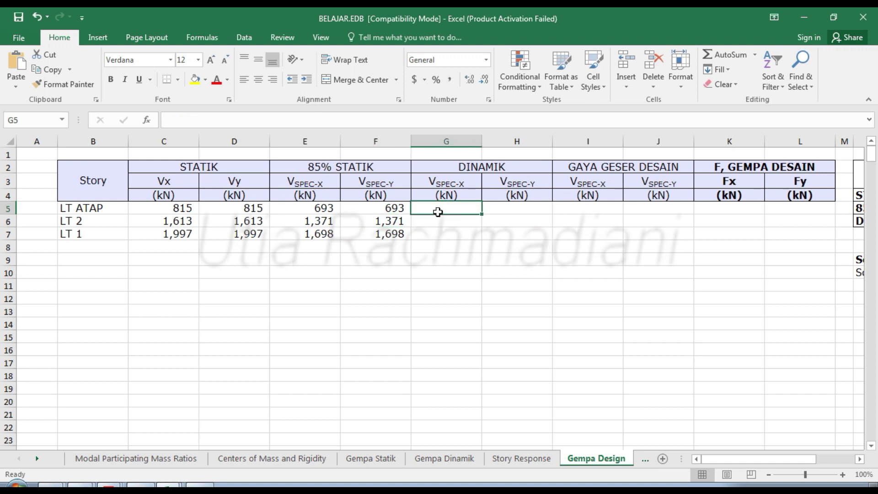
text(=)
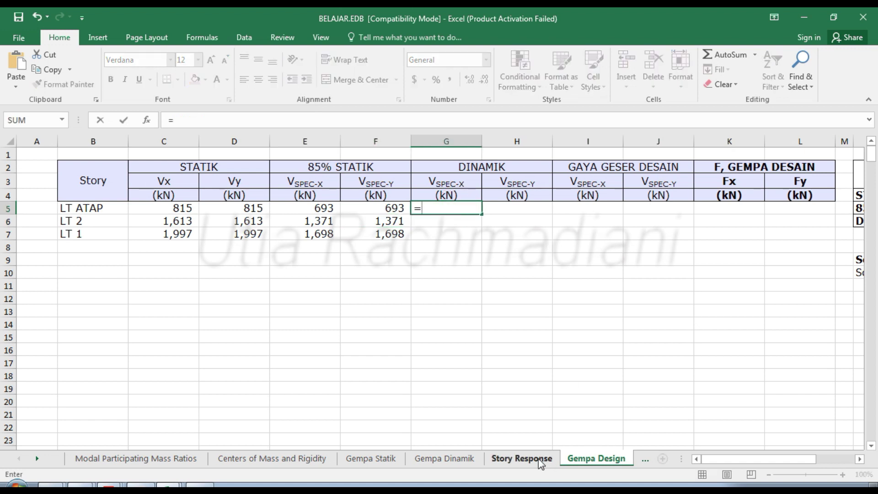
click(521, 458)
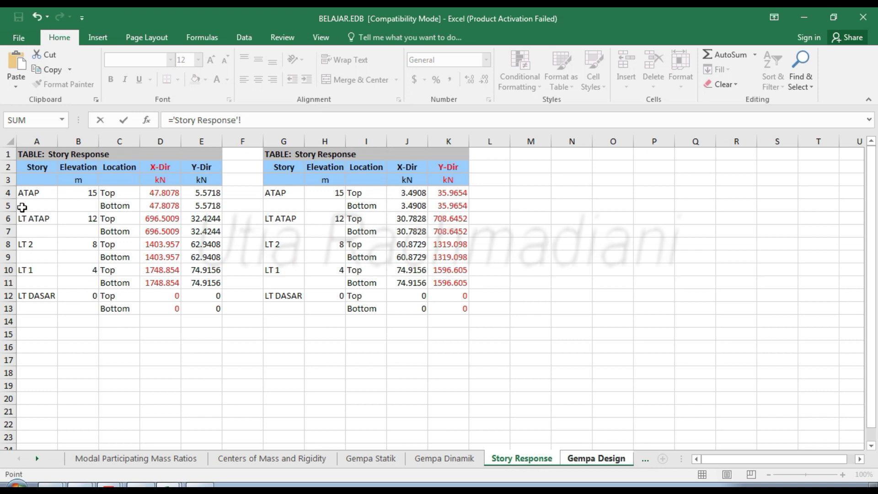
click(165, 219)
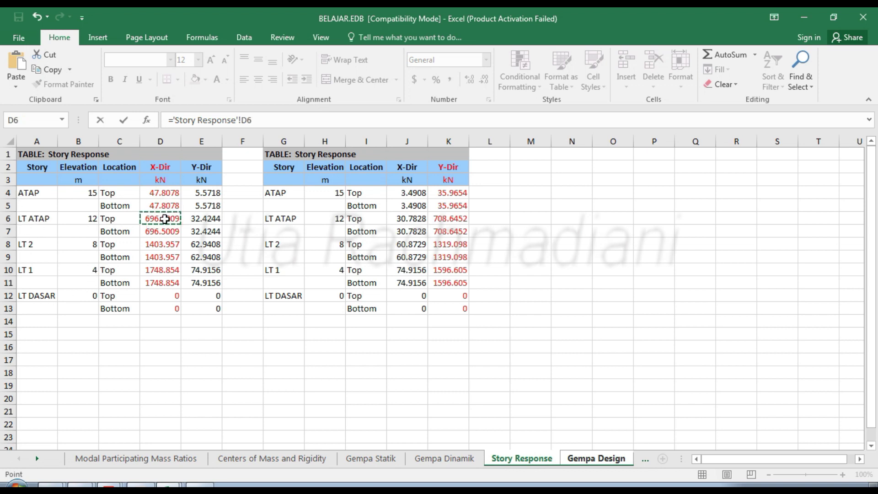
key(Return)
Link the dynamic SPEC-X shears of LT 2 in G6 and LT 1 in G7 to their X-Dir values on Story Response
text(=)
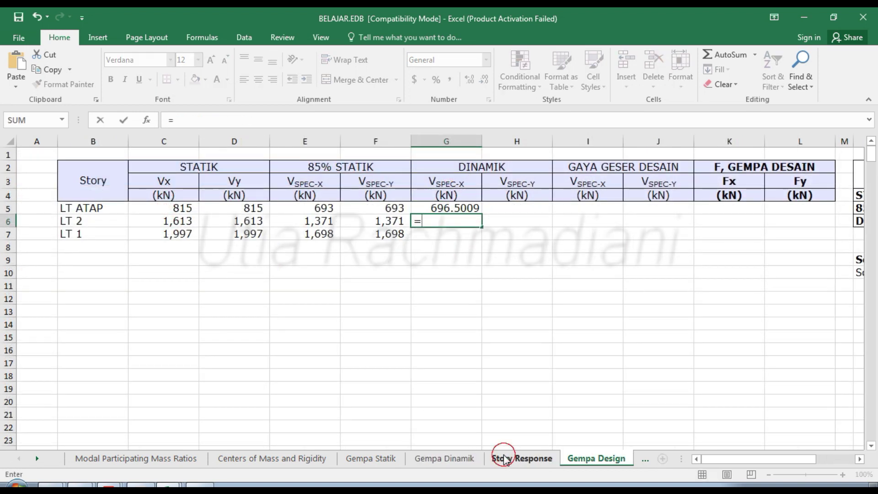
click(504, 458)
click(165, 246)
key(Return)
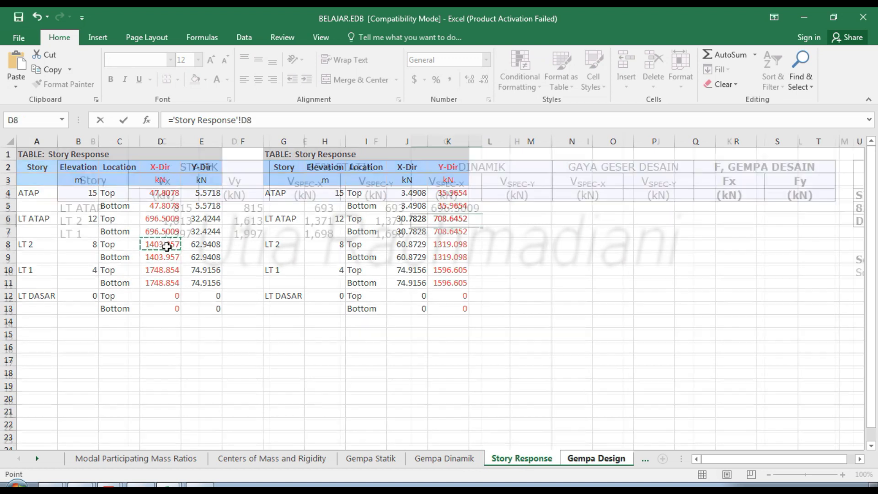
text(=)
click(503, 458)
click(163, 270)
key(Return)
Link the LT ATAP dynamic SPEC-Y shear in H5 to its Y-Dir value in the second Story Response table
click(533, 207)
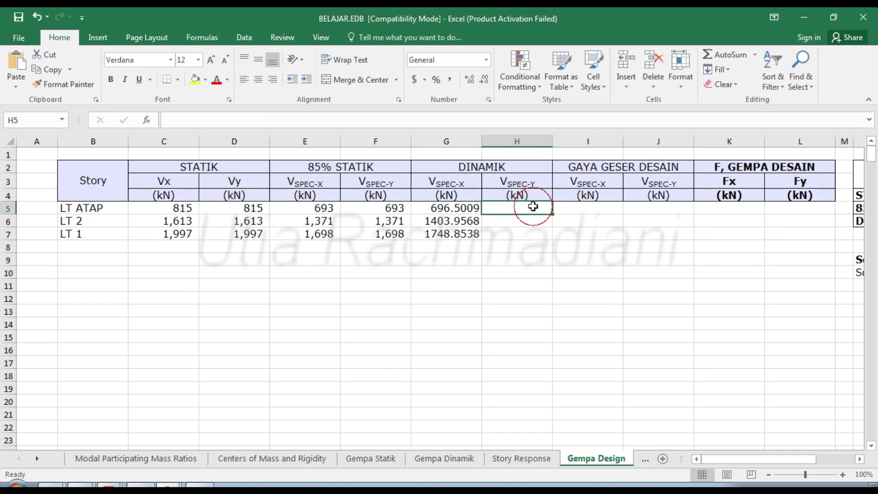
text(=)
click(444, 458)
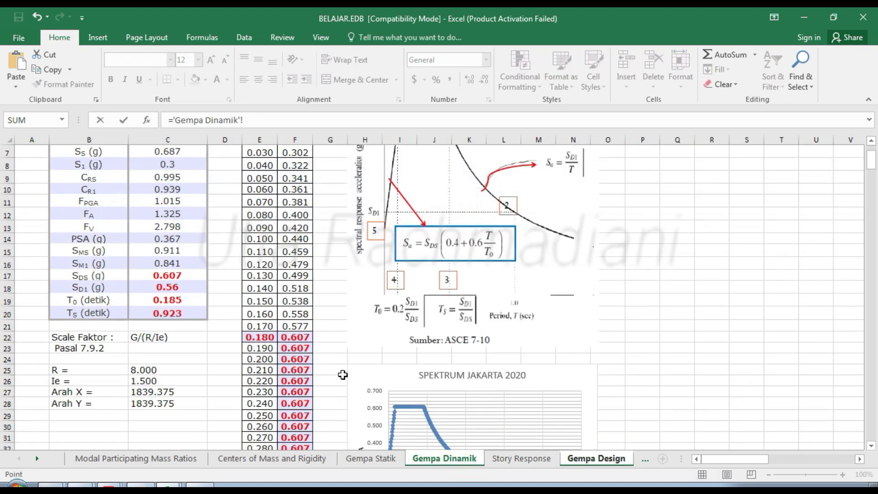
click(512, 458)
click(453, 218)
key(Return)
Link the dynamic SPEC-Y shears of LT 2 in H6 and LT 1 in H7 to their Y-Dir values on Story Response
text(=)
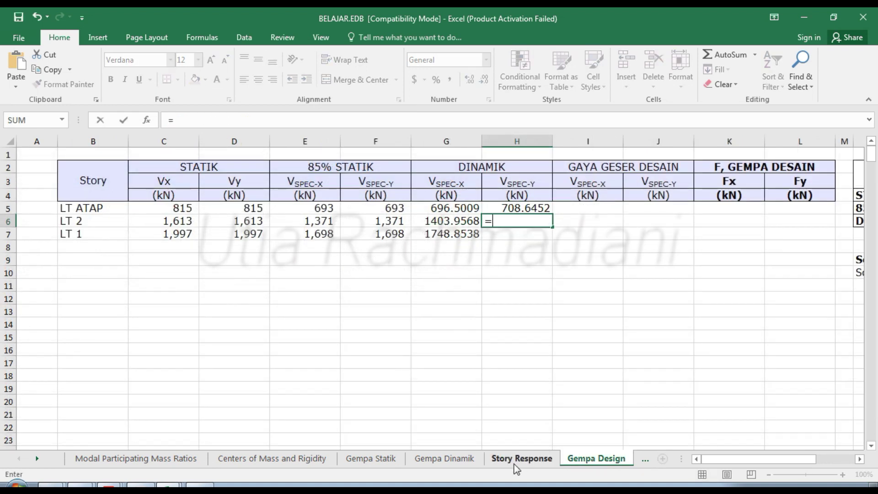
click(511, 458)
click(447, 240)
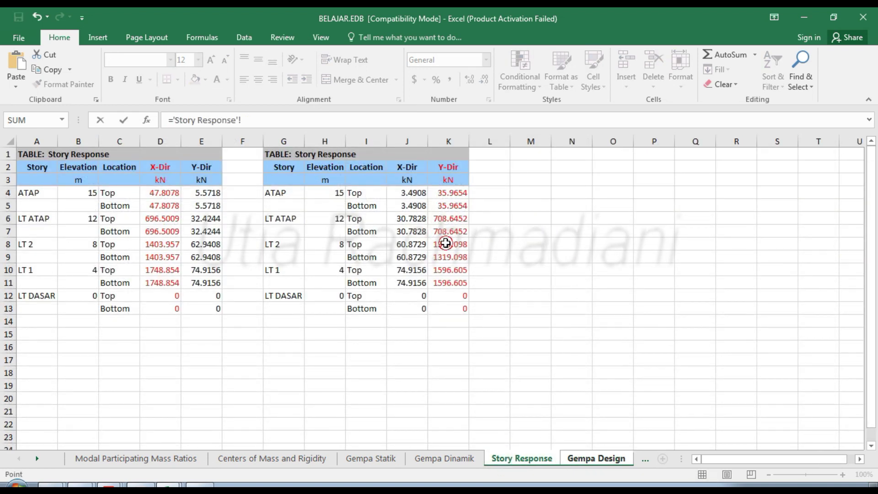
key(Return)
text(=)
click(508, 459)
click(446, 283)
key(Return)
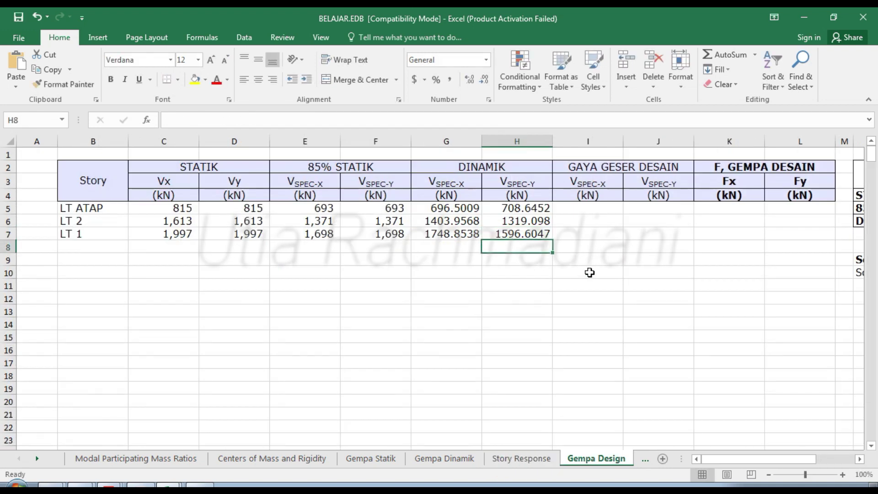
Check which story shear ranges the STATIK Vx and Vy formulas in O4 and P4 of the Gaya Gempa table use
click(586, 273)
key(Right)
key(Right)
key(Right)
key(Right)
key(Right)
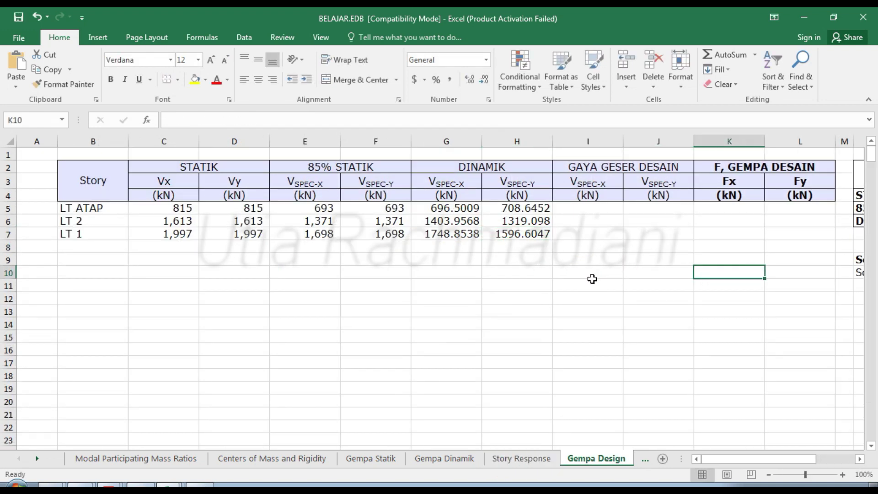
key(Right)
key(Right)
key(Right)
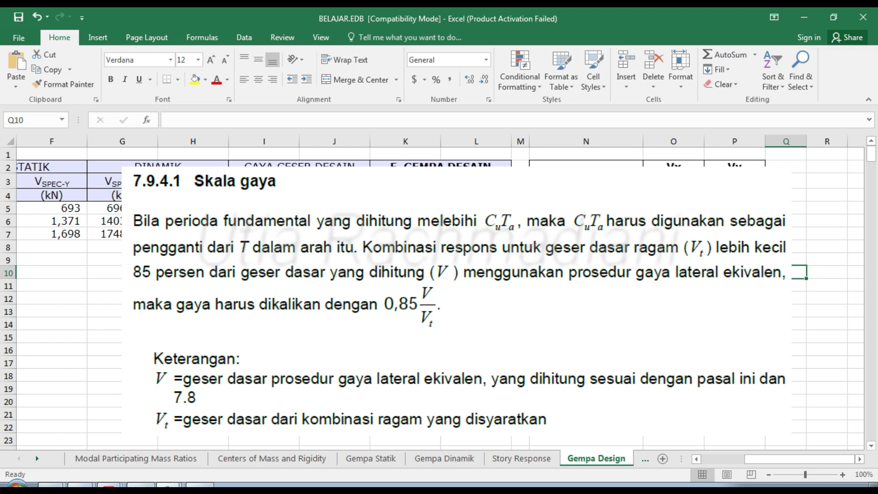
double_click(672, 195)
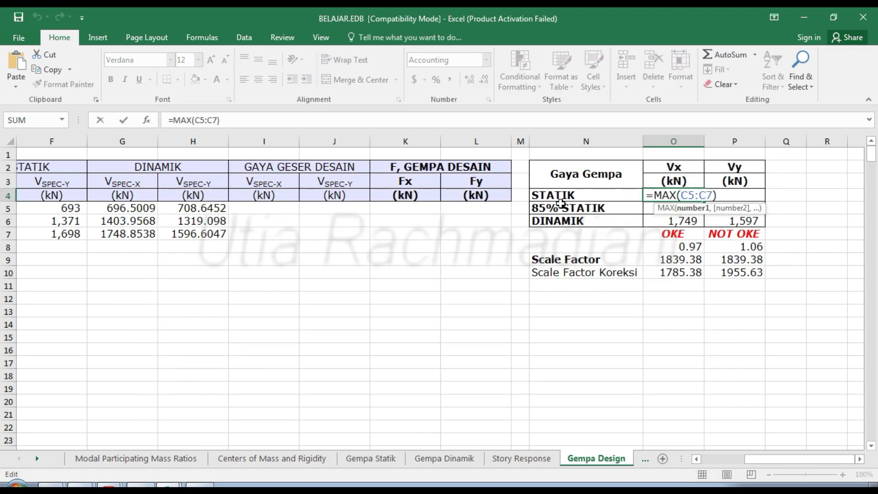
click(697, 459)
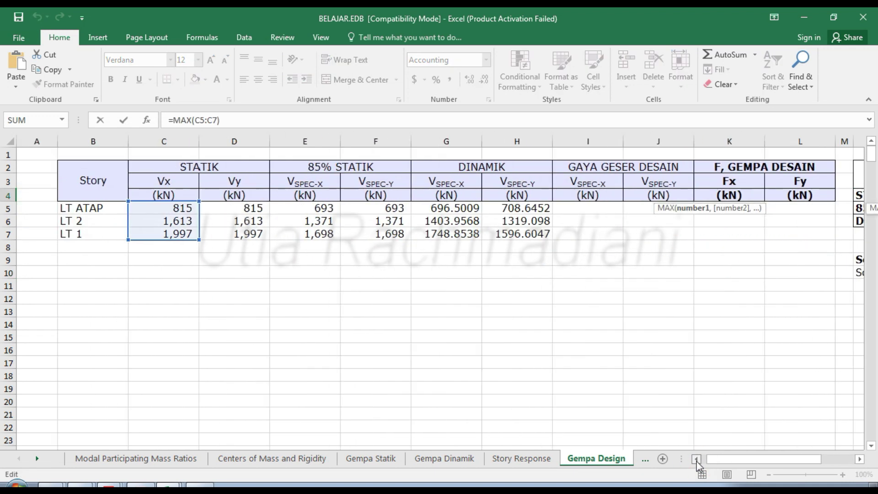
key(Return)
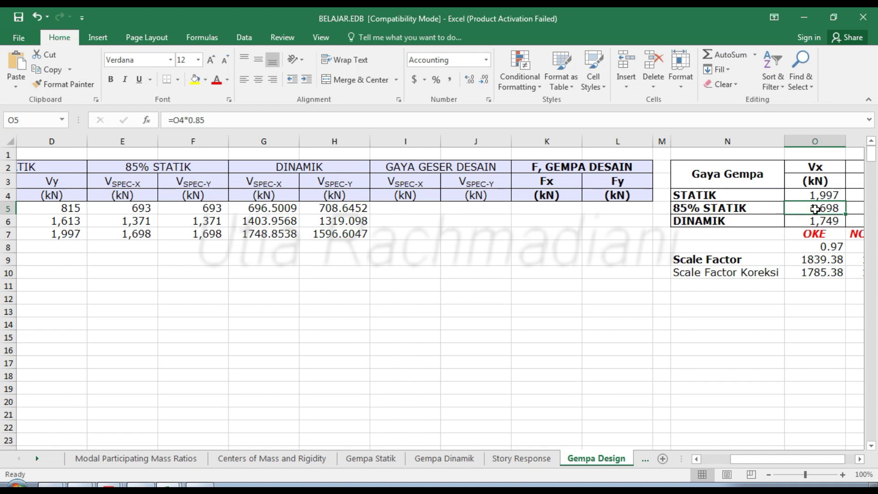
click(840, 197)
double_click(848, 195)
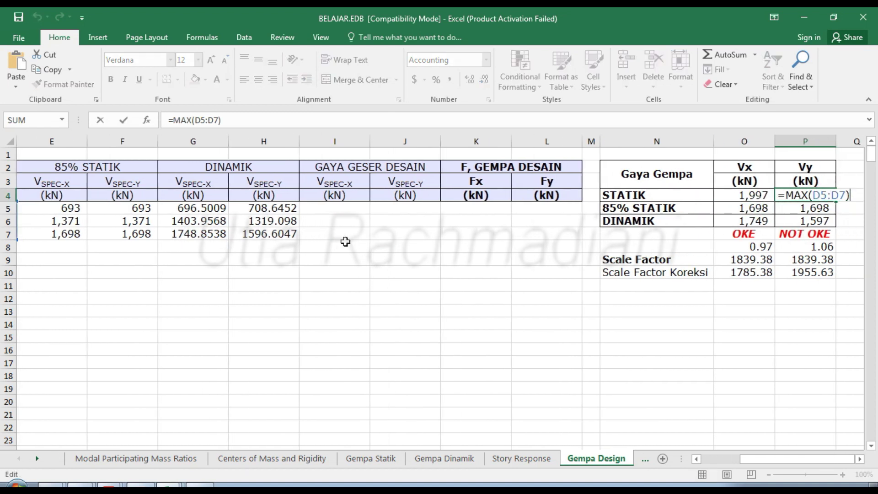
click(697, 459)
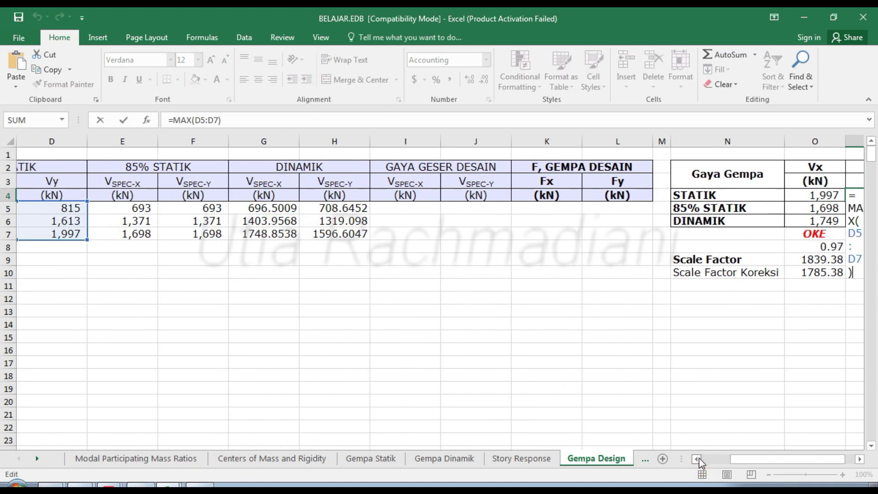
key(Return)
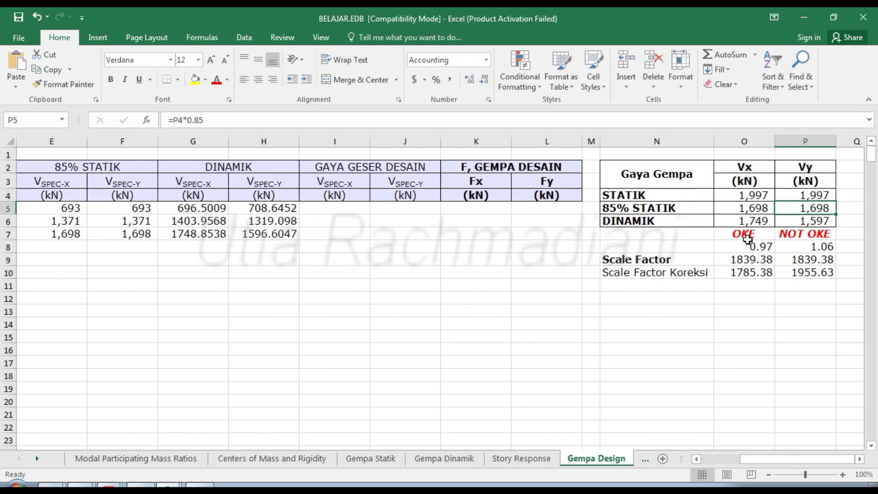
Enter =MAX(G5:G7) as the DINAMIK Vx value in O6 of the Gaya Gempa table
click(754, 219)
text(=MAX()
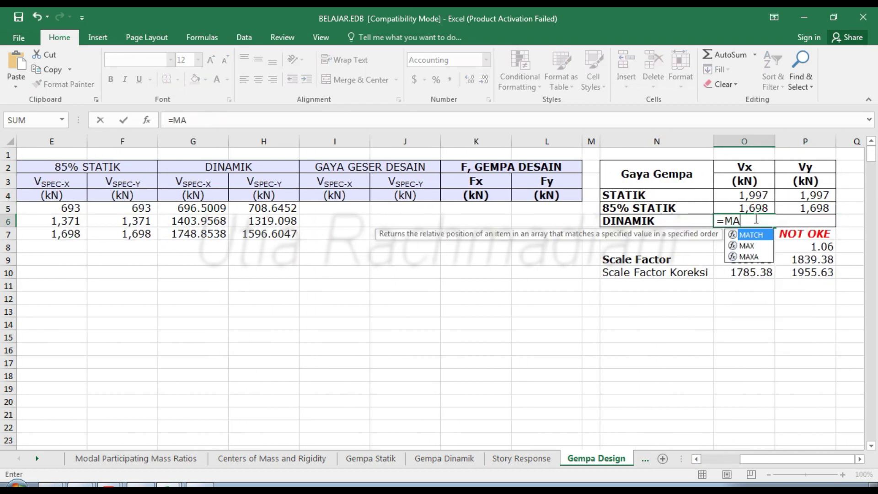
drag(191, 209, 196, 234)
key(Return)
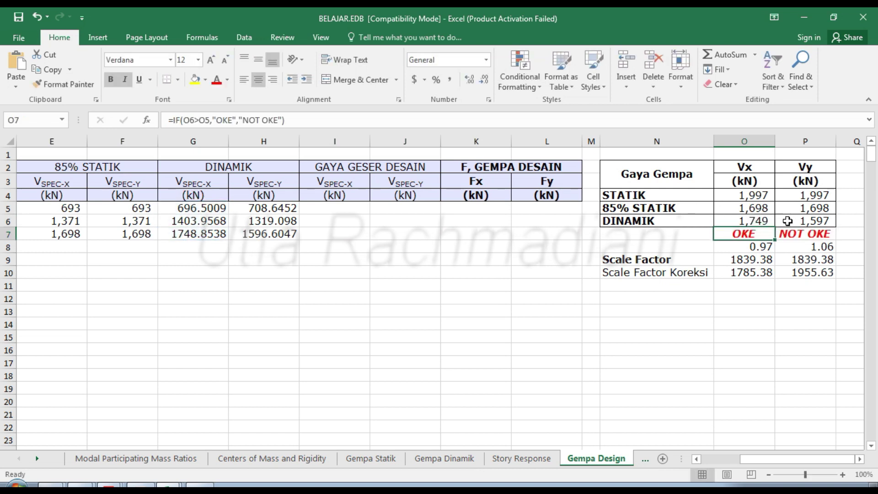
Enter =MAX(H5:H7) as the DINAMIK Vy value in P6 of the Gaya Gempa table
click(787, 220)
text(=MAX)
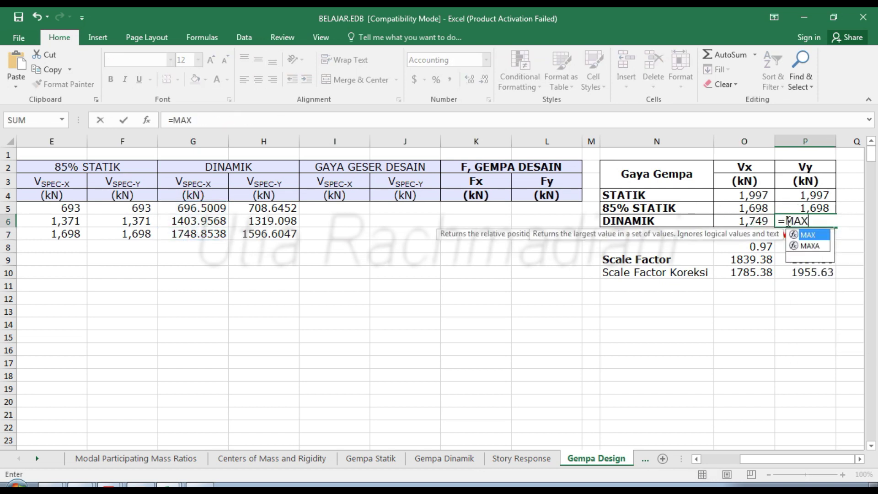
text(()
drag(254, 205, 254, 230)
key(Return)
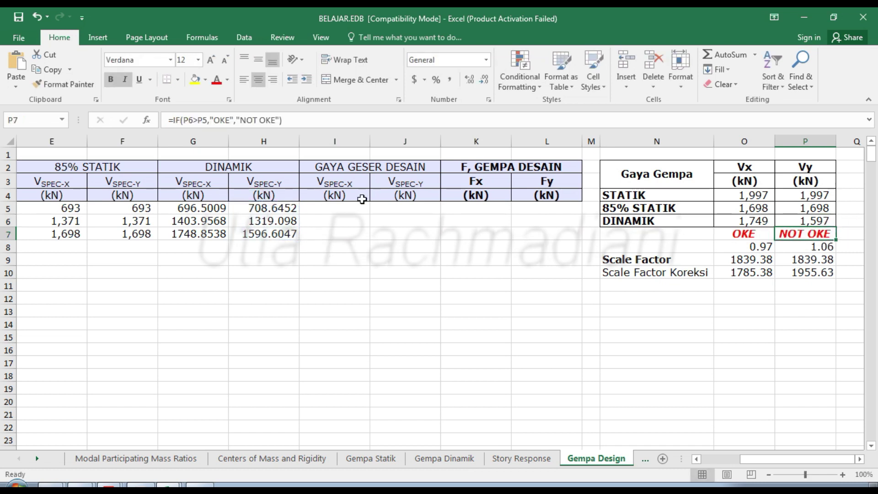
Review the Vx and Vy checks against 85% STATIK and set the Vx Scale Factor Koreksi in O10 to =O9
click(648, 332)
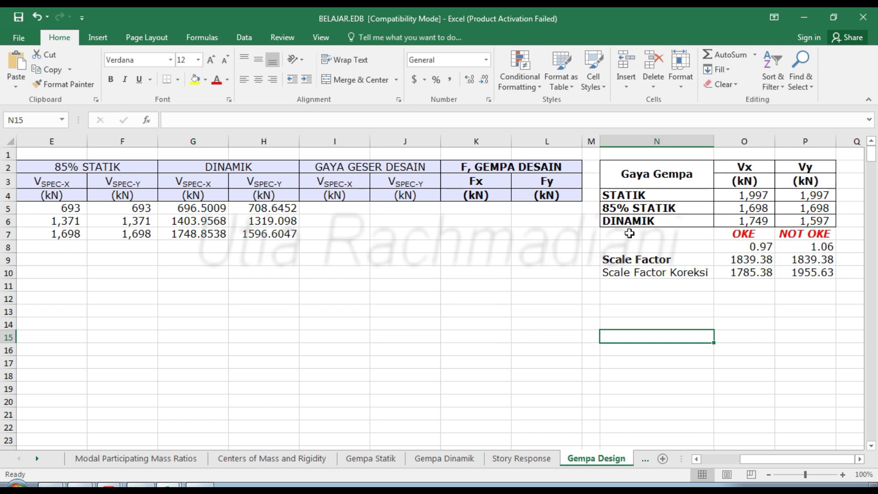
click(729, 233)
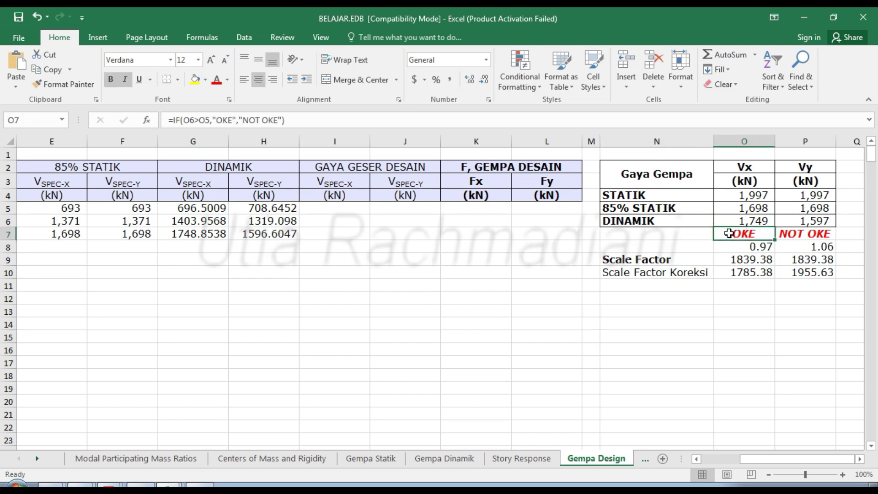
click(754, 219)
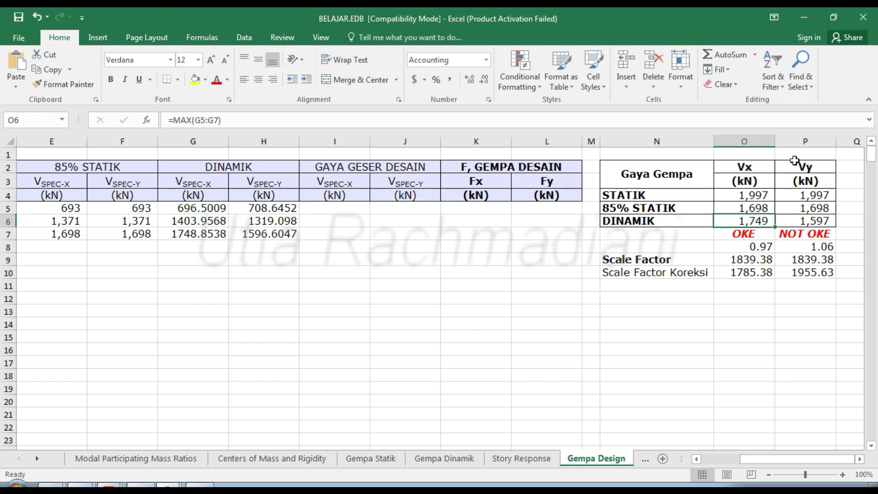
click(809, 233)
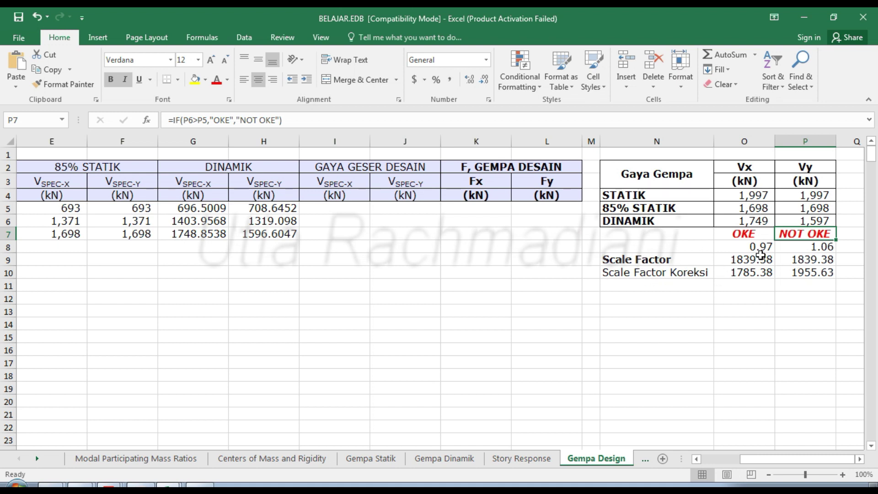
click(738, 273)
text(=)
click(745, 259)
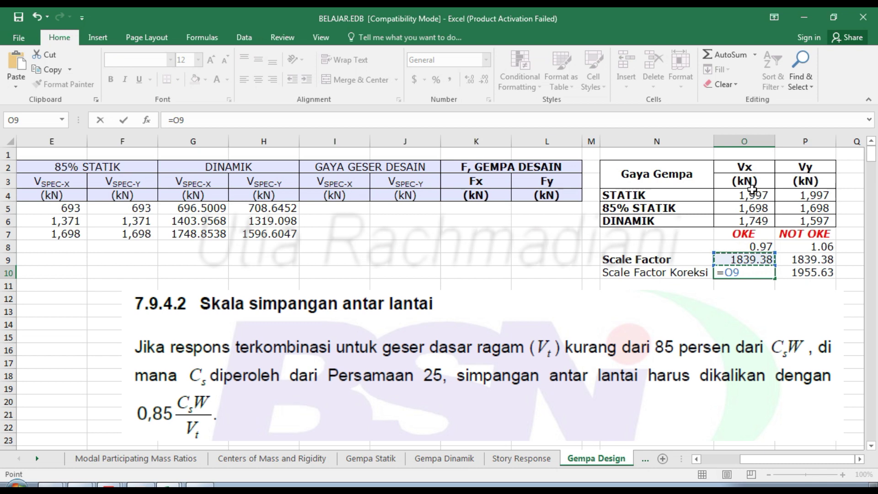
key(Return)
Examine the Vy Scale Factor Koreksi formula in P10 and the cells it multiplies
click(786, 275)
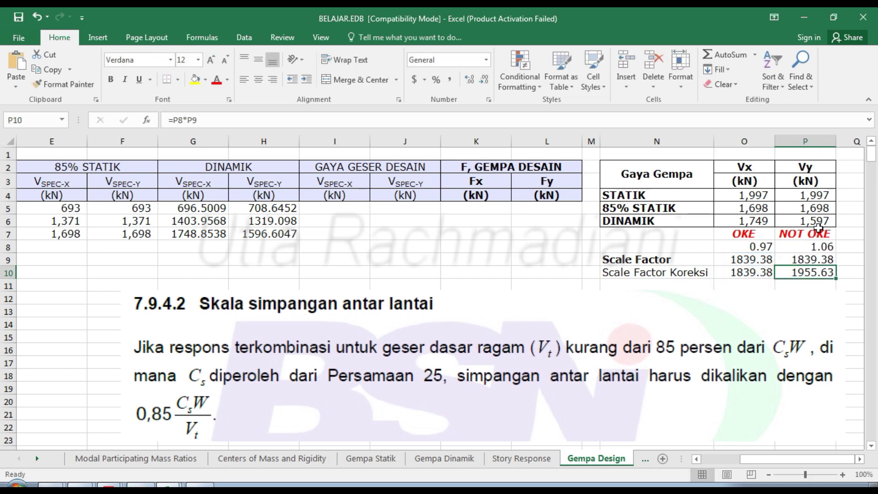
click(814, 258)
click(813, 272)
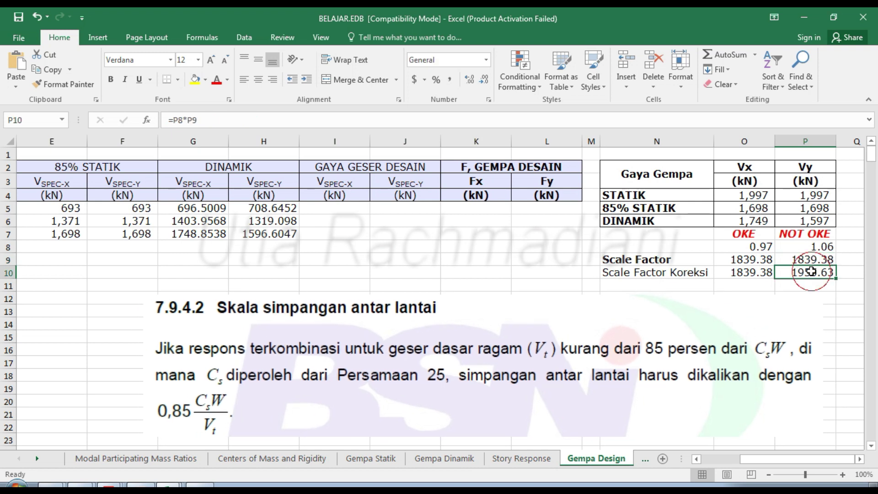
double_click(813, 272)
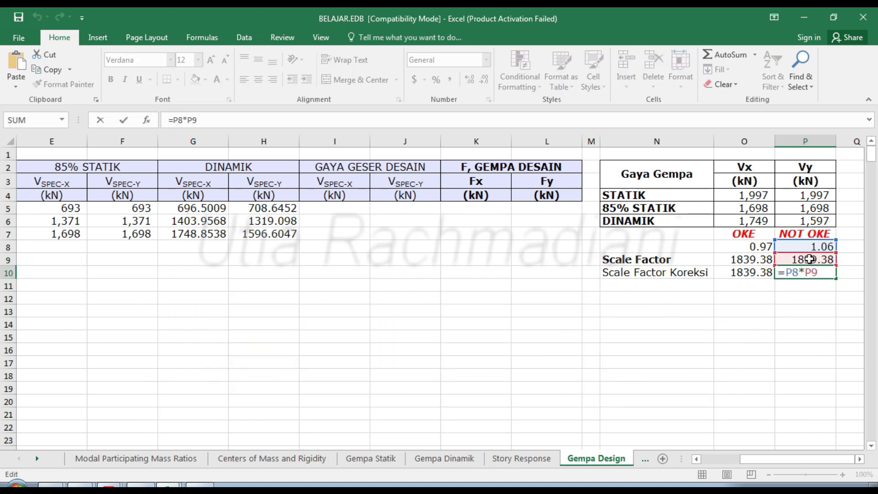
key(Return)
click(812, 259)
key(Down)
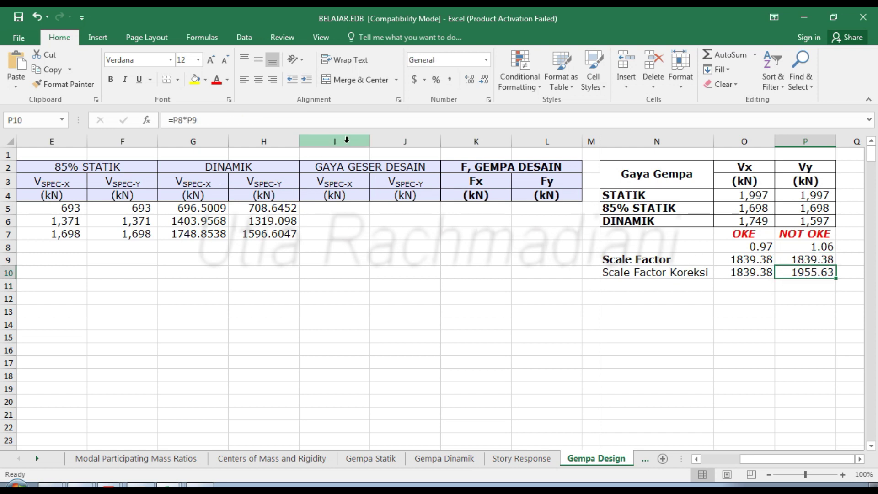
Insert two columns in front of the GAYA GESER DESAIN columns
drag(326, 137, 403, 144)
right_click(404, 145)
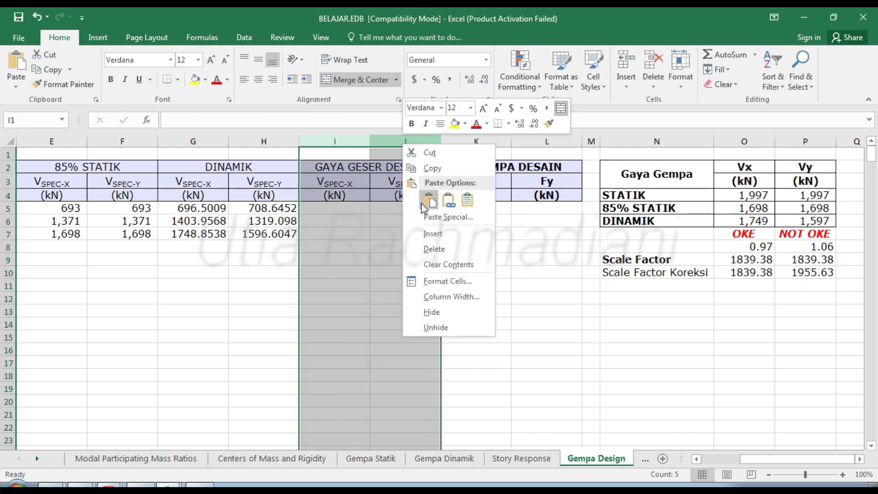
click(430, 234)
click(405, 234)
Copy the DINAMIK header block into I2 and retitle the copy DINAMIK KOREKSI
drag(256, 167, 255, 189)
key(ctrl+c)
click(343, 168)
key(ctrl+v)
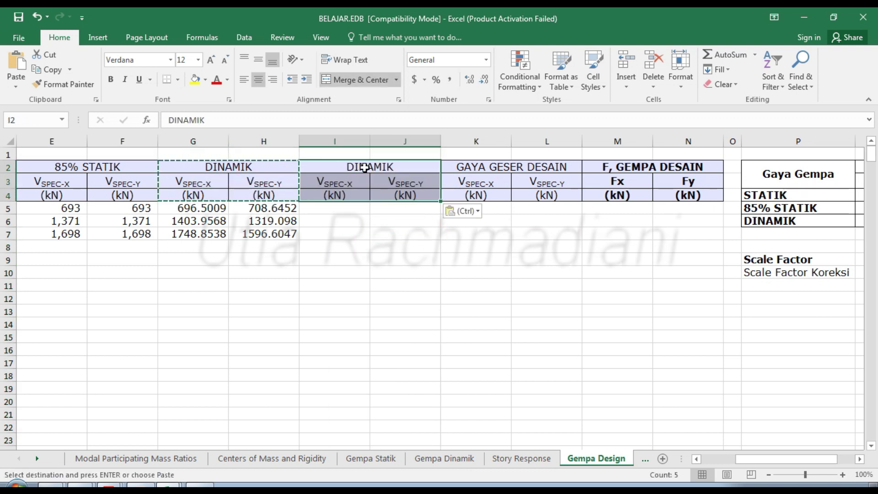
double_click(400, 170)
text(KOREKSI)
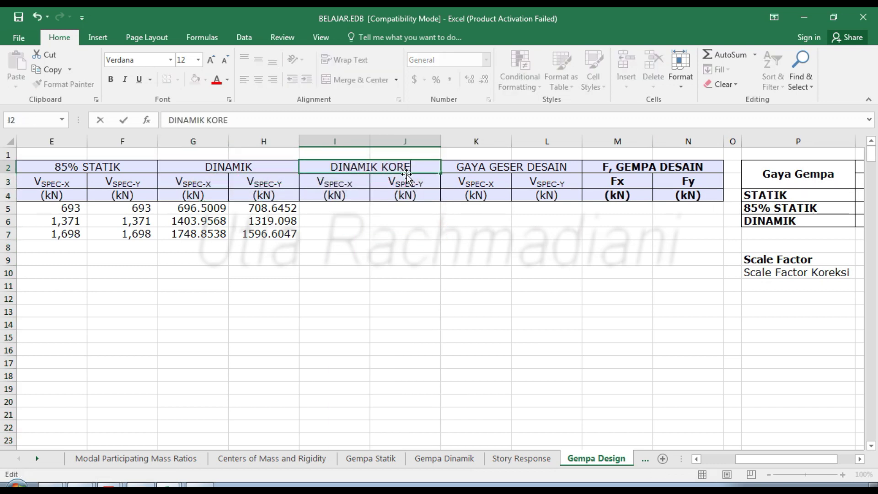
key(Return)
Link the corrected SPEC-X shear in I5 to =G5 and fill the formula down to I7
key(Down)
key(Down)
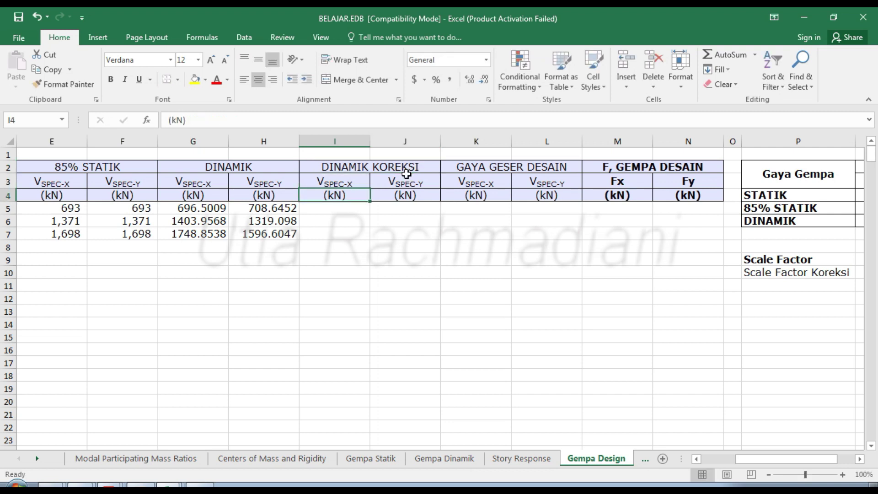
text(=)
drag(192, 195, 192, 208)
key(Return)
click(363, 206)
drag(370, 214, 368, 236)
Enter =R8*H5 as the LT ATAP corrected SPEC-Y shear in J5
click(421, 210)
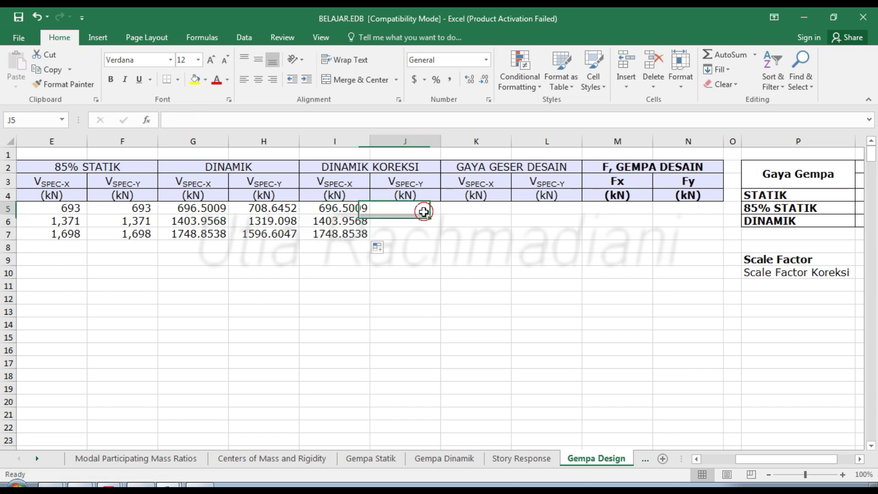
text(=)
click(782, 257)
key(Right)
key(Right)
key(Up)
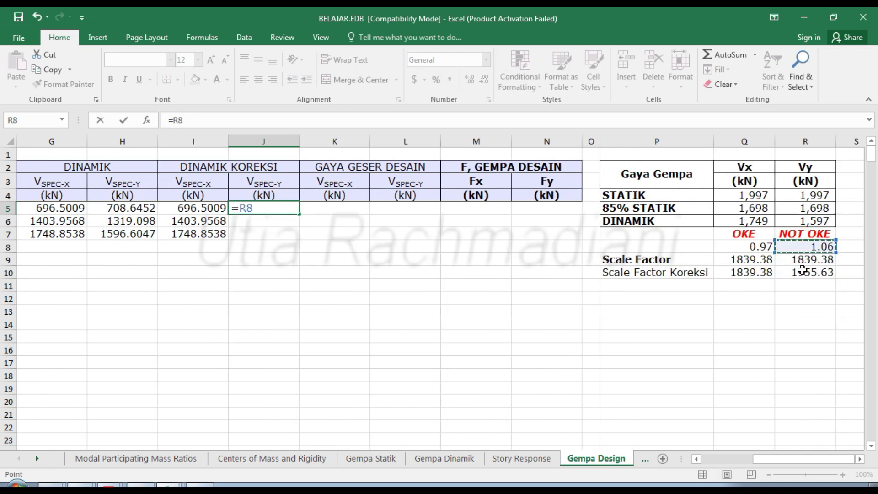
text(*)
click(106, 205)
key(Return)
Make the factor reference in J5 absolute as =$R$8*H5 and fill the formula down to J7
click(242, 209)
click(172, 119)
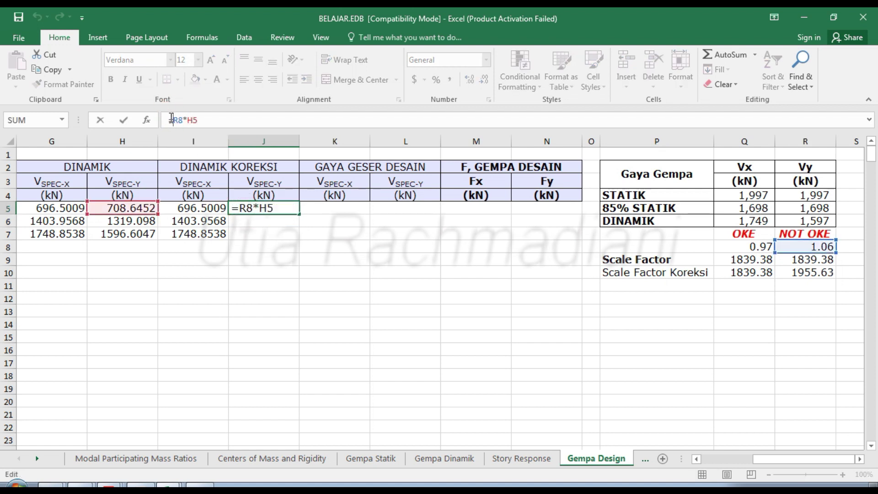
text($)
key(Right)
text($)
key(Return)
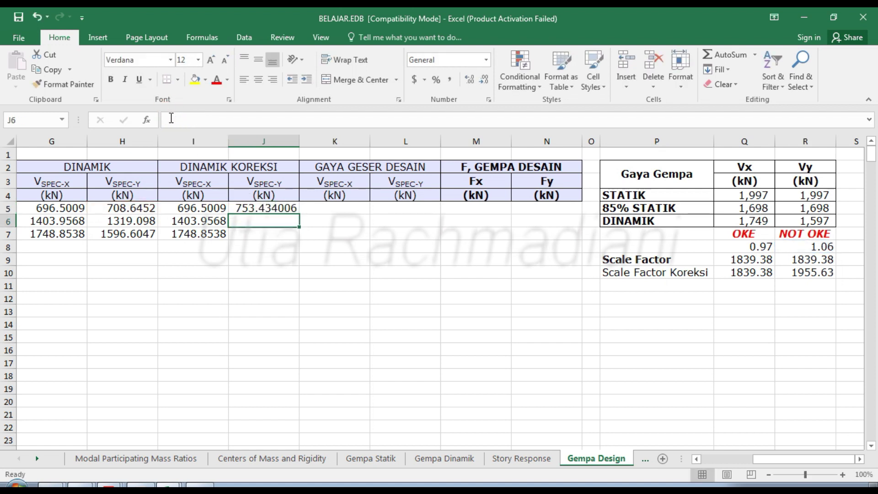
click(238, 212)
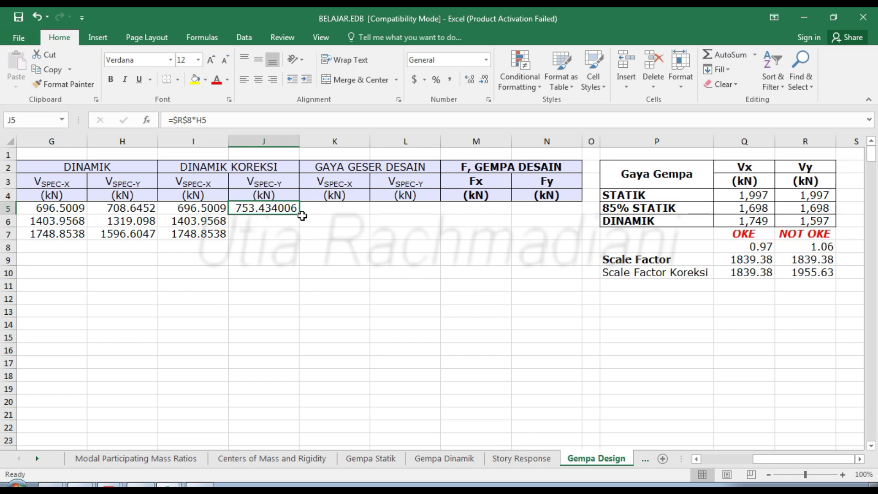
drag(301, 215, 300, 238)
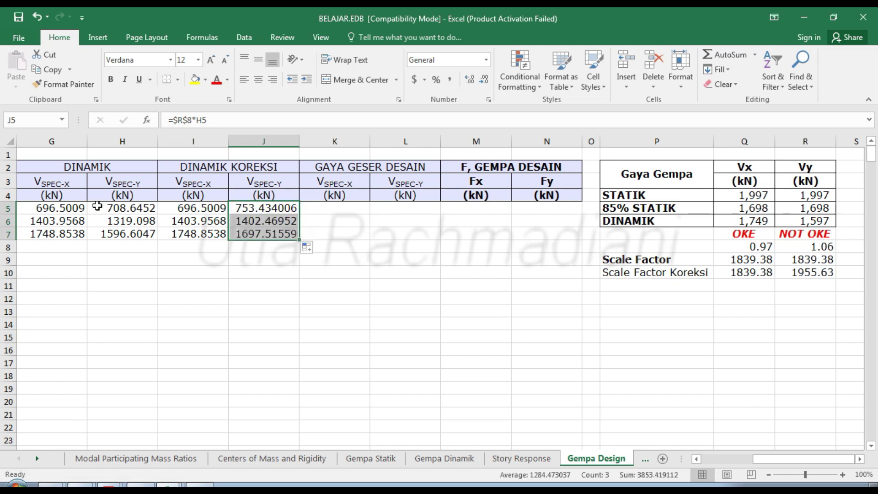
Compare the 85% STATIK columns with the DINAMIK KOREKSI columns as the basis for GAYA GESER DESAIN
click(327, 281)
click(428, 283)
click(421, 167)
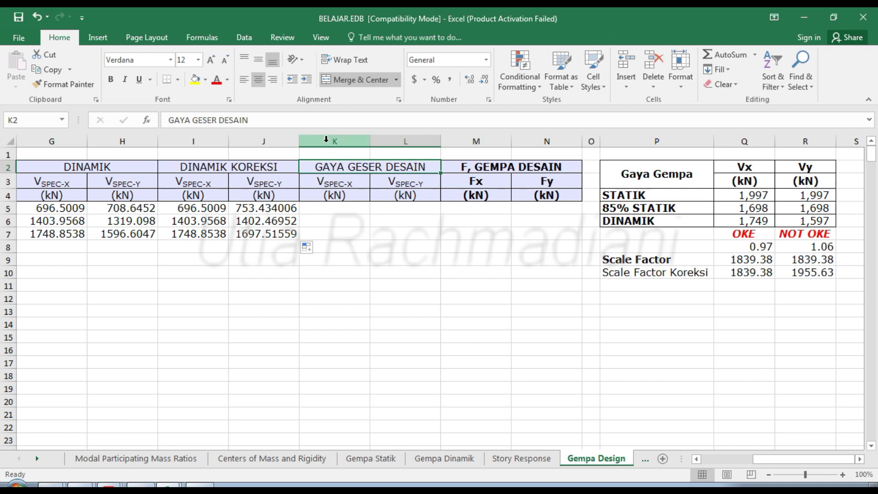
click(343, 216)
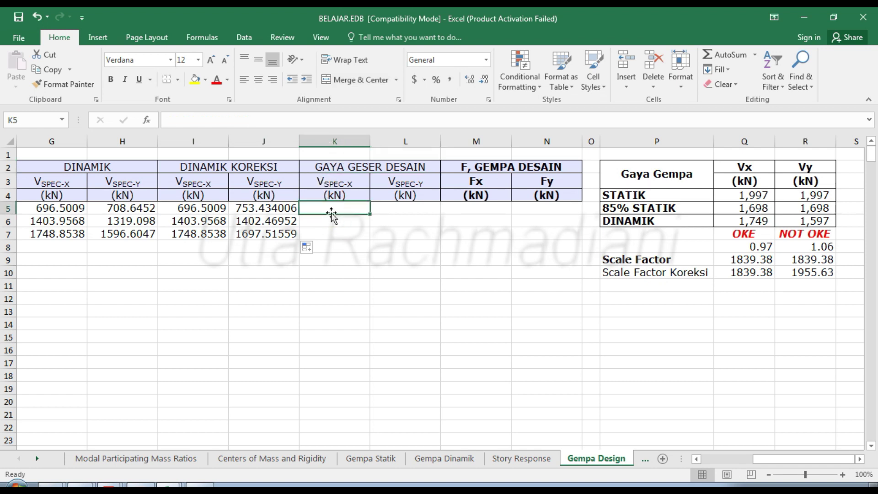
key(Left)
key(Left)
key(Left)
key(Left)
key(Left)
key(Left)
key(Left)
key(Left)
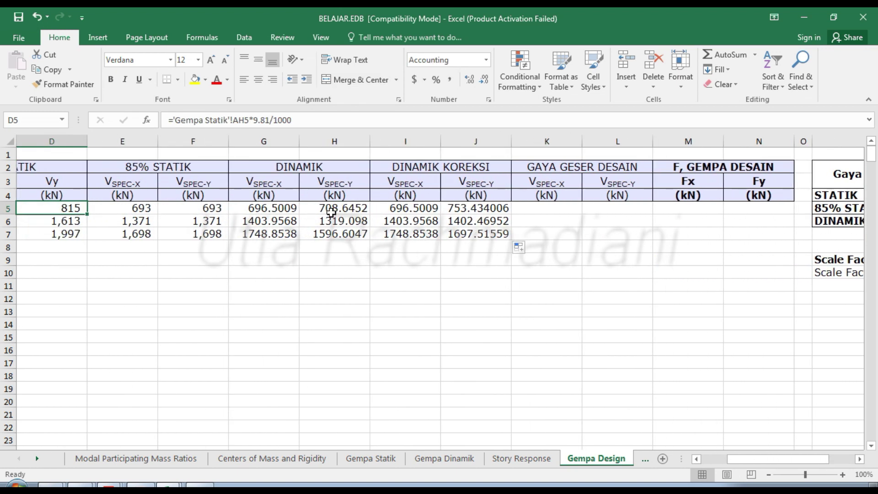
drag(203, 141, 267, 142)
drag(470, 140, 535, 139)
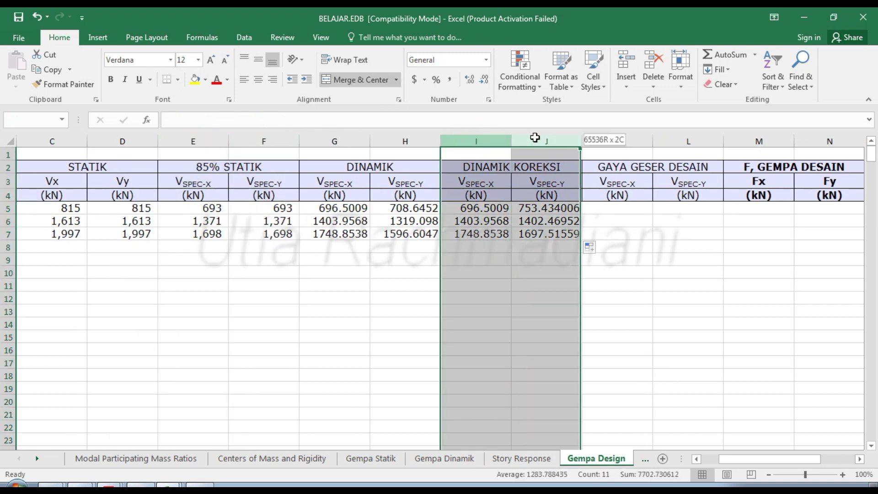
Enter =MAX(E5,I5) in K5 as the LT ATAP SPEC-X design shear under GAYA GESER DESAIN
click(604, 211)
text(=MAX()
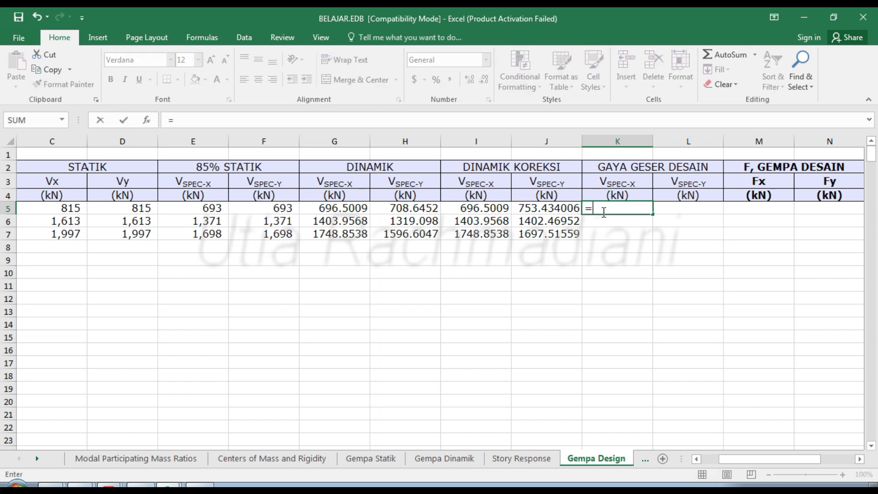
click(188, 210)
text(,)
click(499, 209)
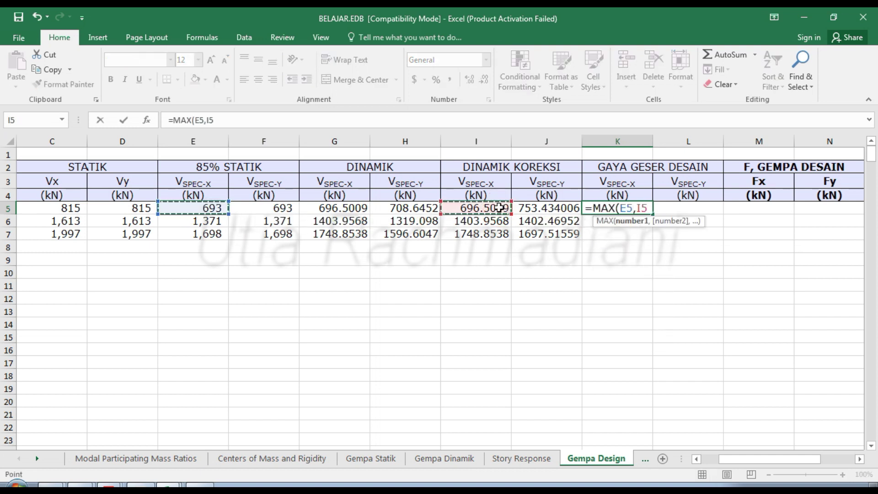
key(Return)
Fill the K5 design shear formula across to the SPEC-Y column L and down to row 7
click(599, 210)
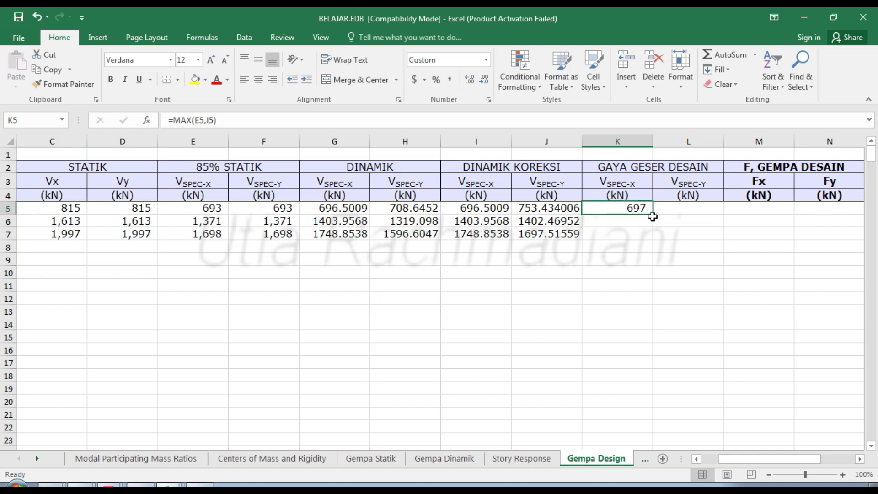
drag(652, 214, 702, 240)
click(679, 219)
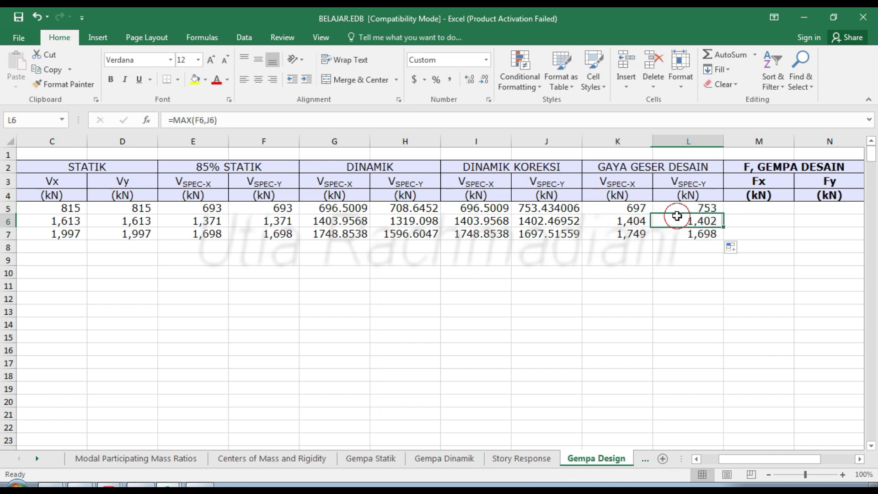
key(Right)
Enter the Fx design forces under F, GEMPA DESAIN as =K5 in M5 and =K6-K5 in M6
scroll(678, 216, right, 1)
click(715, 206)
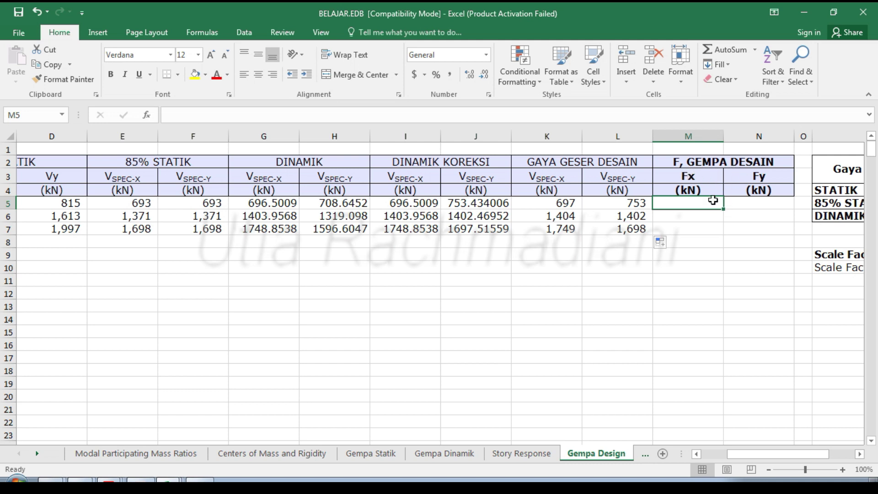
text(=)
click(563, 204)
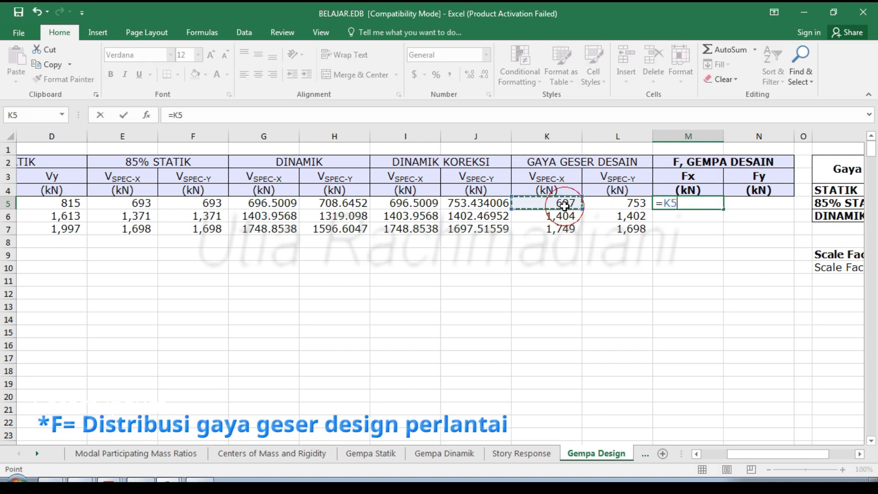
key(Return)
text(=)
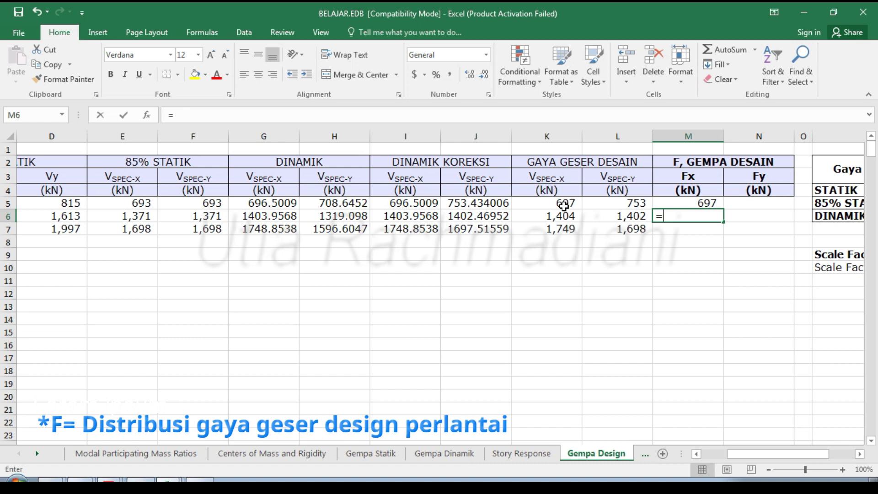
click(565, 218)
text(-)
click(567, 204)
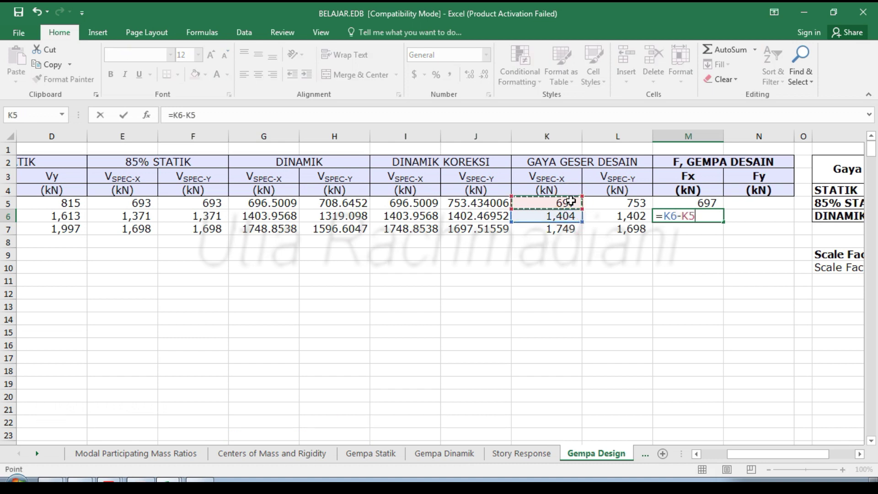
key(Return)
Enter =K7-K6 as the Fx design force in M7 and fill the formulas in M5:M7 across to the Fy column N
text(=)
click(572, 229)
text(-)
click(577, 216)
key(Return)
drag(707, 203, 767, 236)
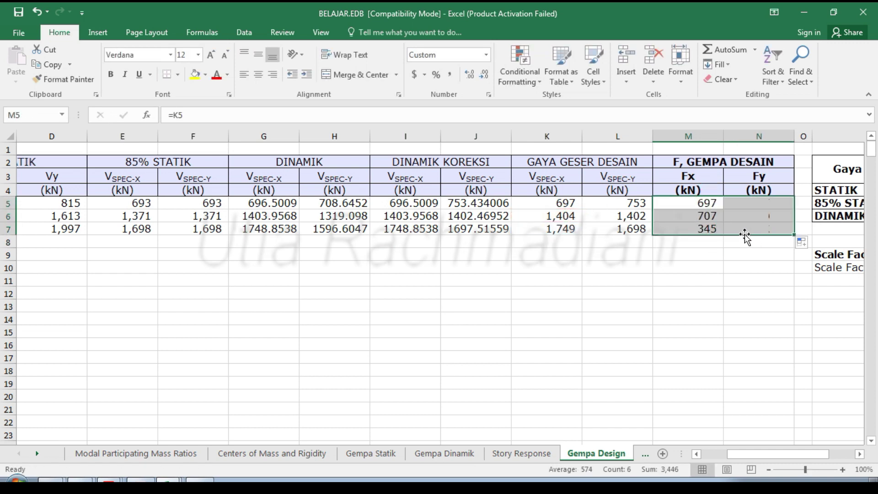
click(683, 238)
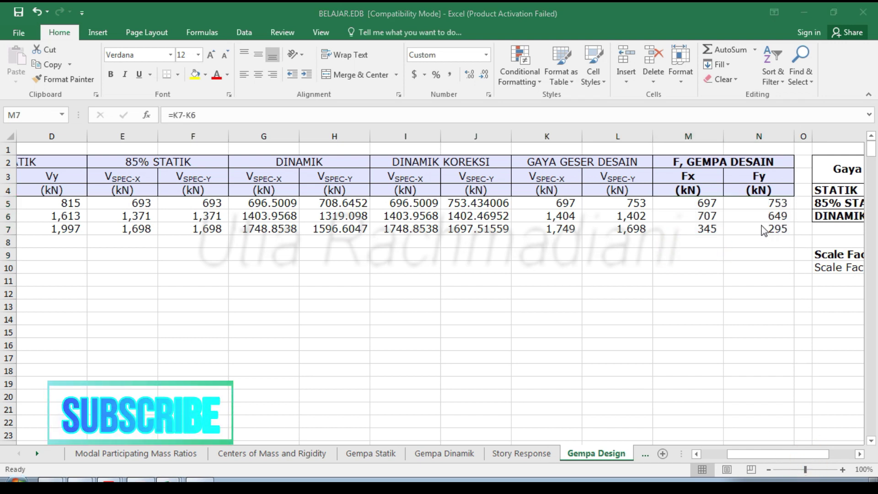
Review the row 5 formulas from the Fx design force back to the STATIK Vx shear in C5
click(684, 206)
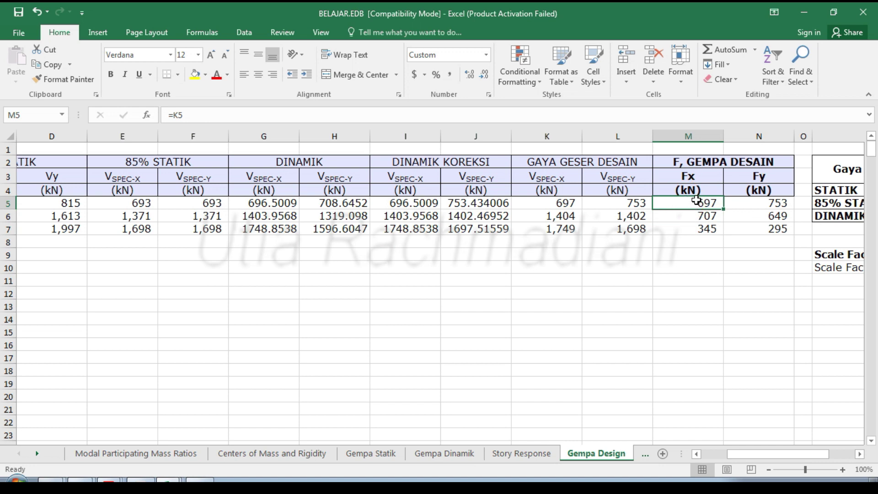
key(Left)
key(Left)
key(Left)
key(Left)
key(Left)
key(Left)
key(Left)
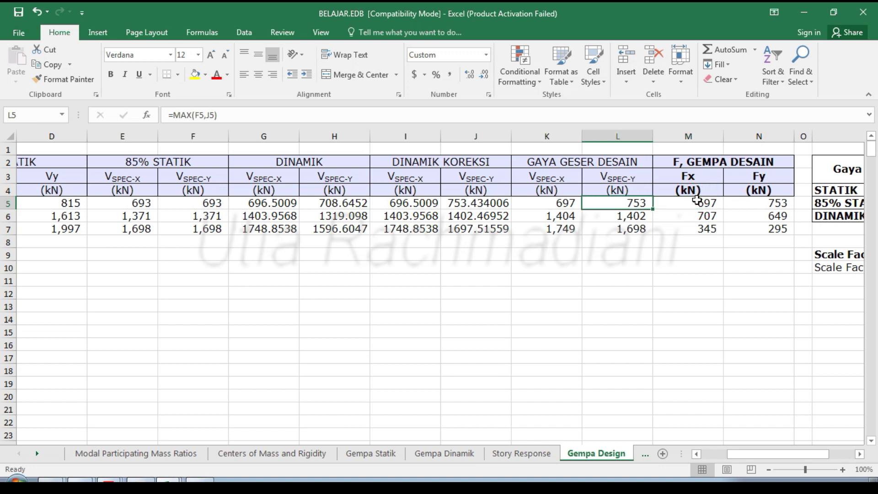
key(Left)
key(Left)
key(Left)
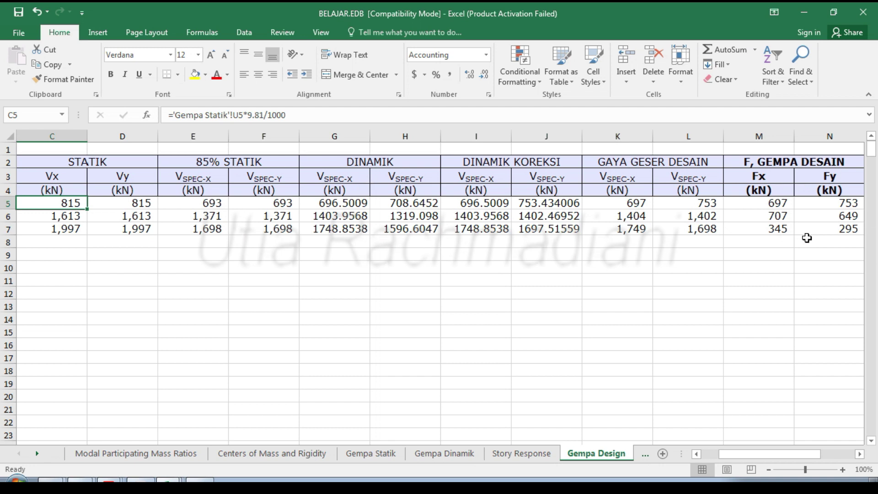
Copy the Fx design forces in M5:M7, then switch to ETABS and unlock the model
drag(777, 204, 781, 228)
key(ctrl+c)
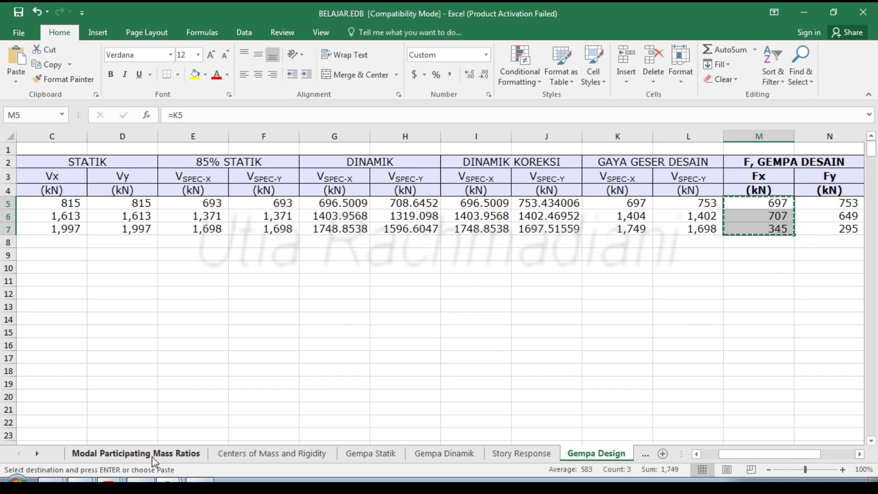
click(140, 480)
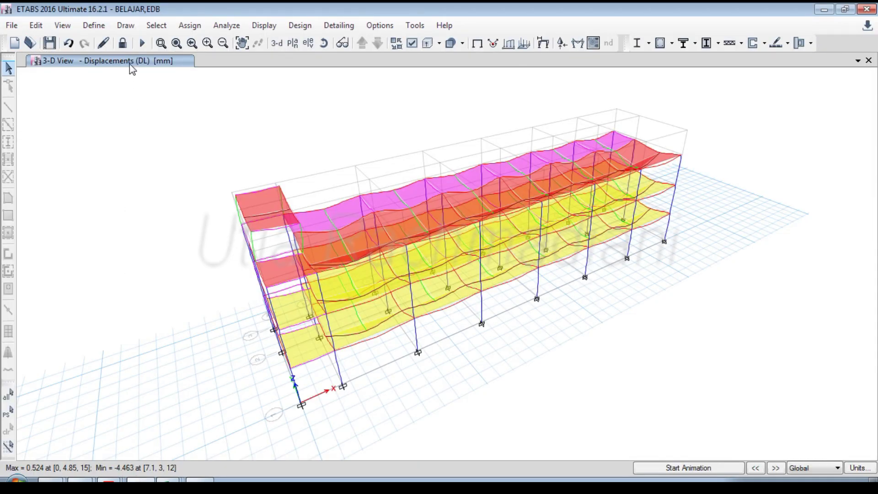
click(122, 43)
click(479, 292)
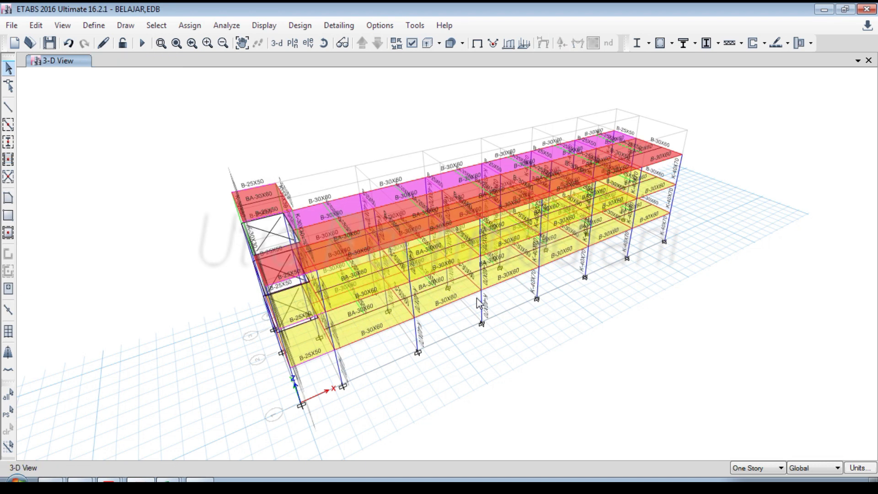
Set the EQS-X user seismic Fx loads to the copied 697, 707 and 345 kN for LT ATAP, LT 2 and LT 1
click(93, 25)
click(137, 288)
click(230, 261)
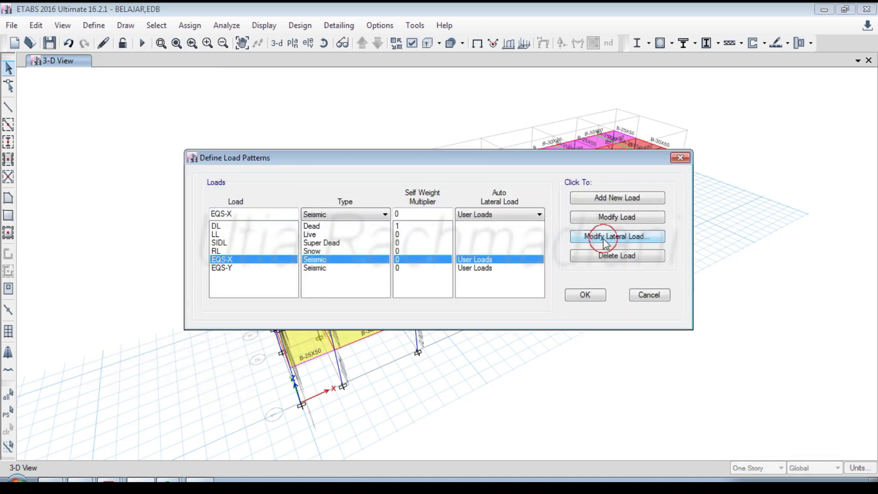
click(610, 237)
click(473, 148)
key(ctrl+v)
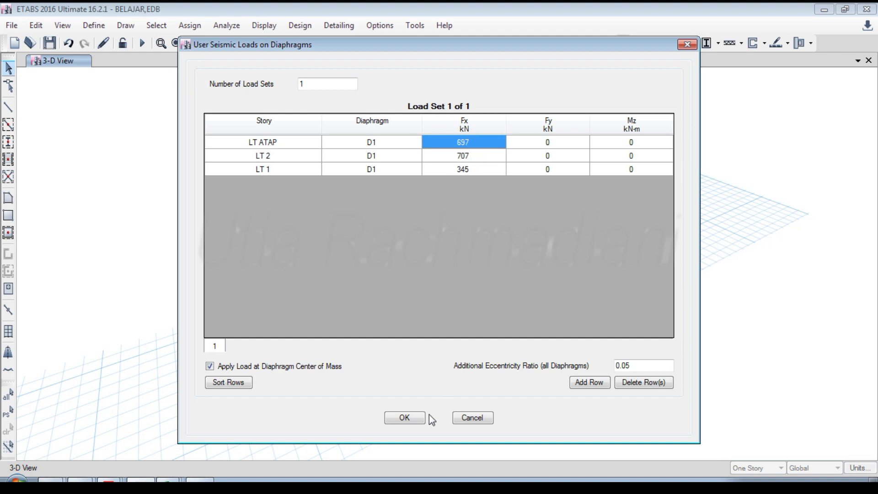
click(411, 417)
Open the EQS-Y lateral loads for editing and copy the Fy design forces in N5:N7 from the BELAJAR.EDB workbook in Excel
click(491, 270)
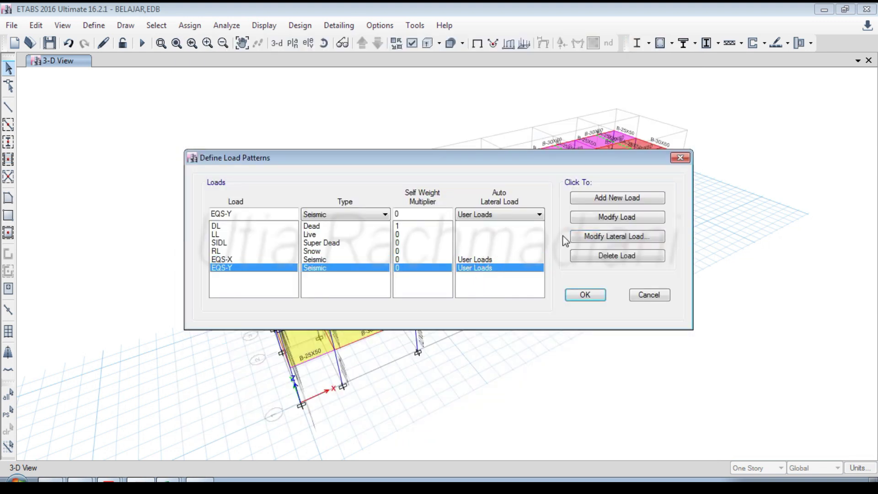
click(587, 237)
click(170, 480)
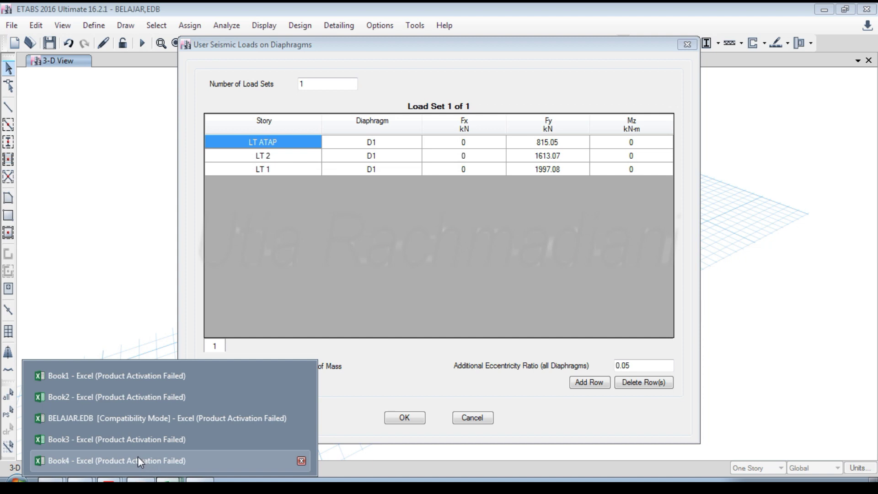
click(146, 417)
drag(822, 205, 795, 228)
key(ctrl+v)
key(ctrl+c)
Back in ETABS, set the EQS-Y Fy loads to 753, 649 and 295 kN for LT ATAP, LT 2 and LT 1 and accept the load patterns
click(172, 480)
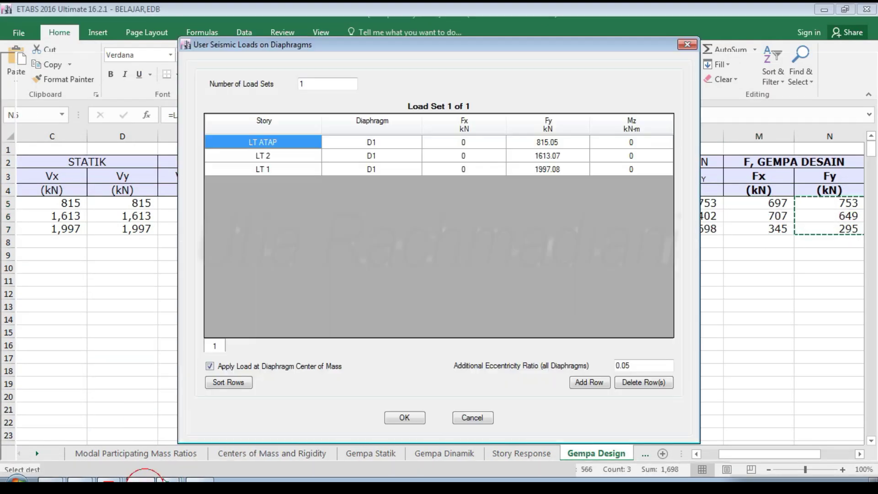
click(551, 146)
key(ctrl+v)
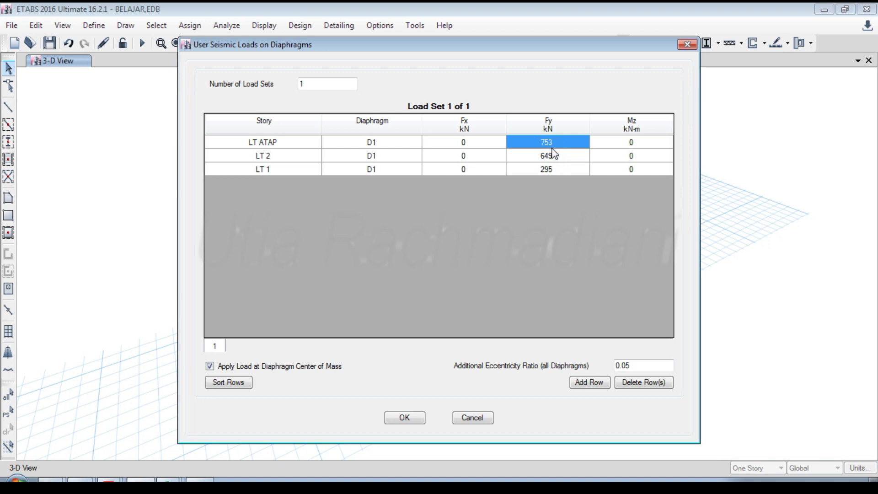
click(412, 419)
click(585, 294)
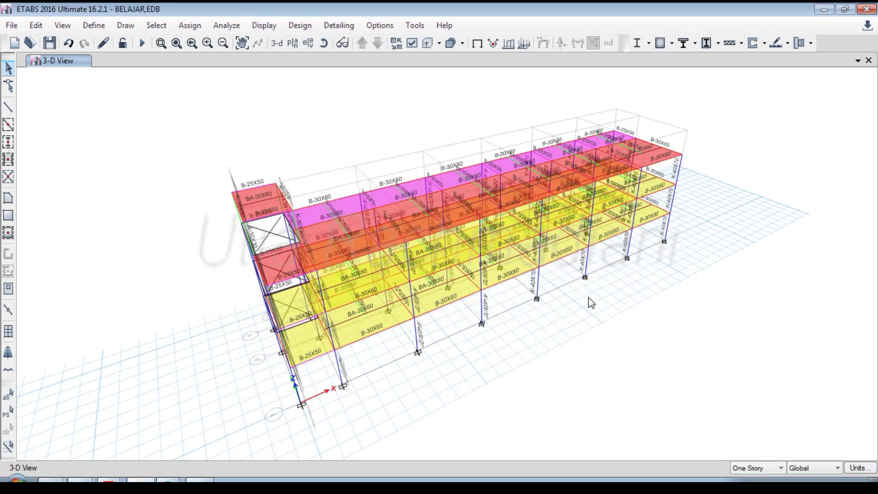
Run the analysis of the model with the updated EQS-X and EQS-Y loads
click(144, 46)
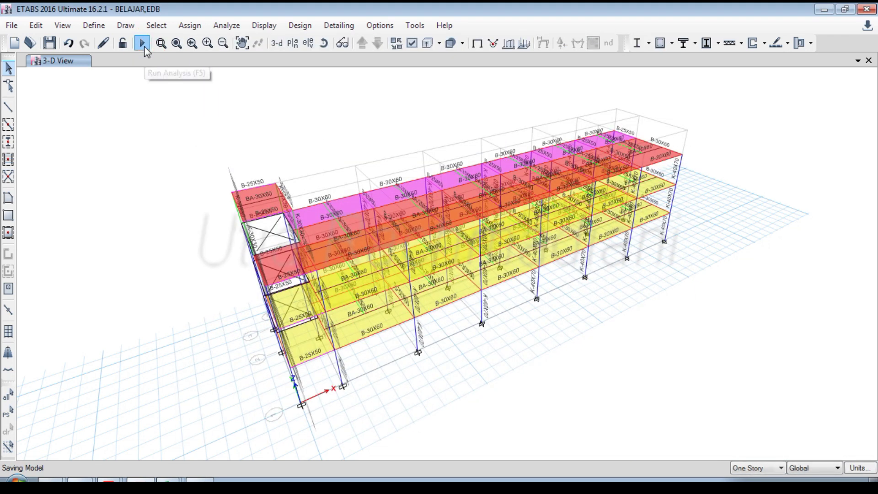